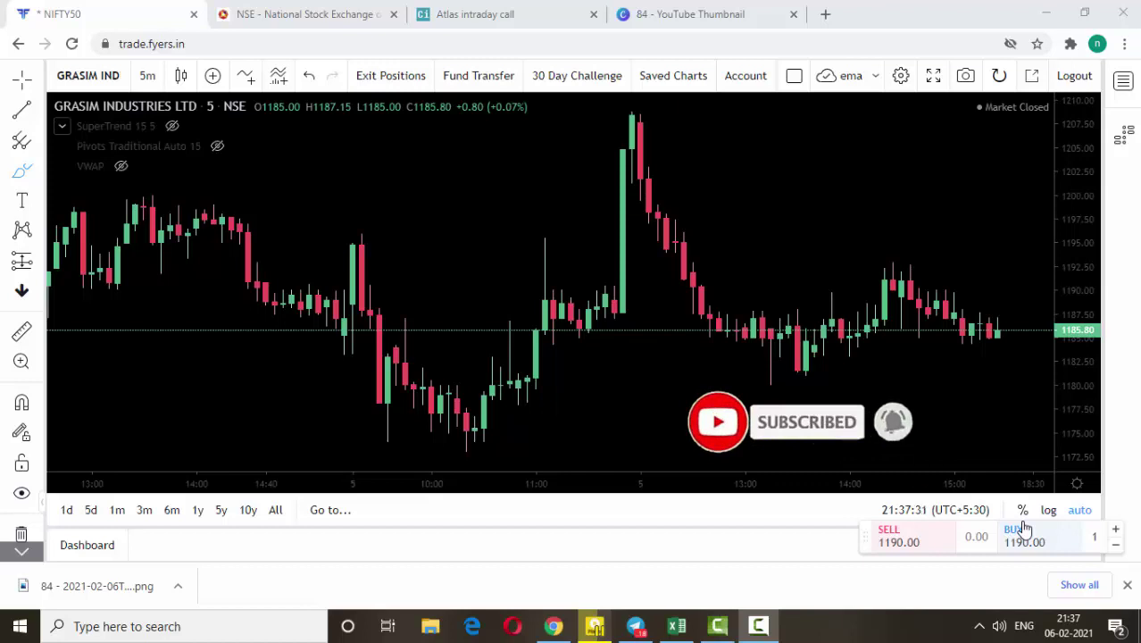
- Switch to the NSE website, launch Excel 2013 with a blank workbook and maximize its window
click(299, 14)
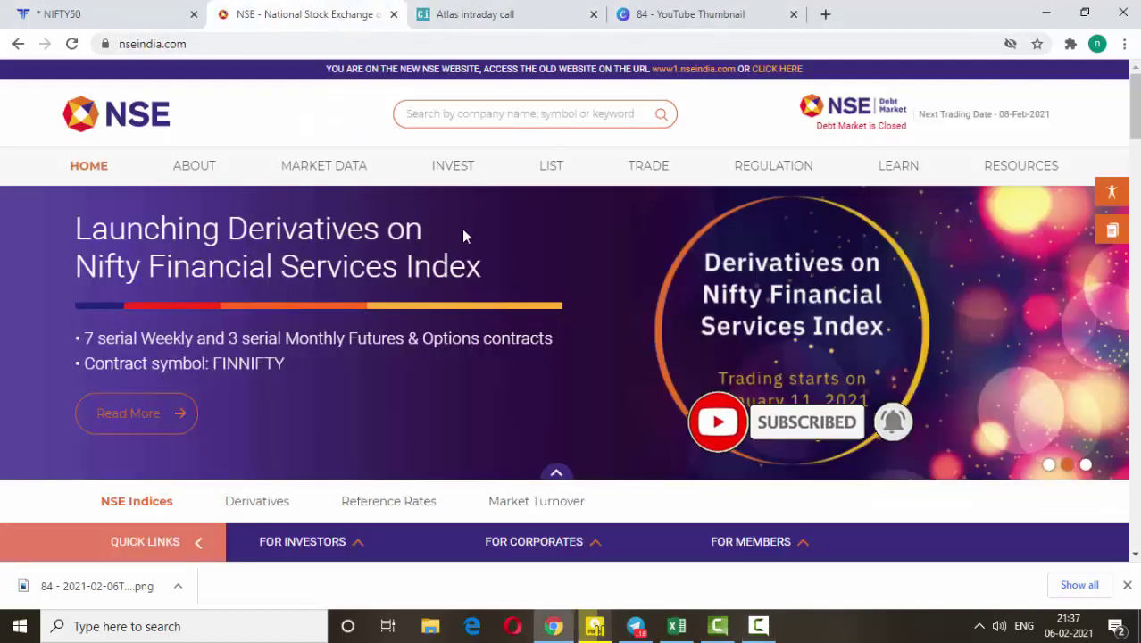
click(217, 629)
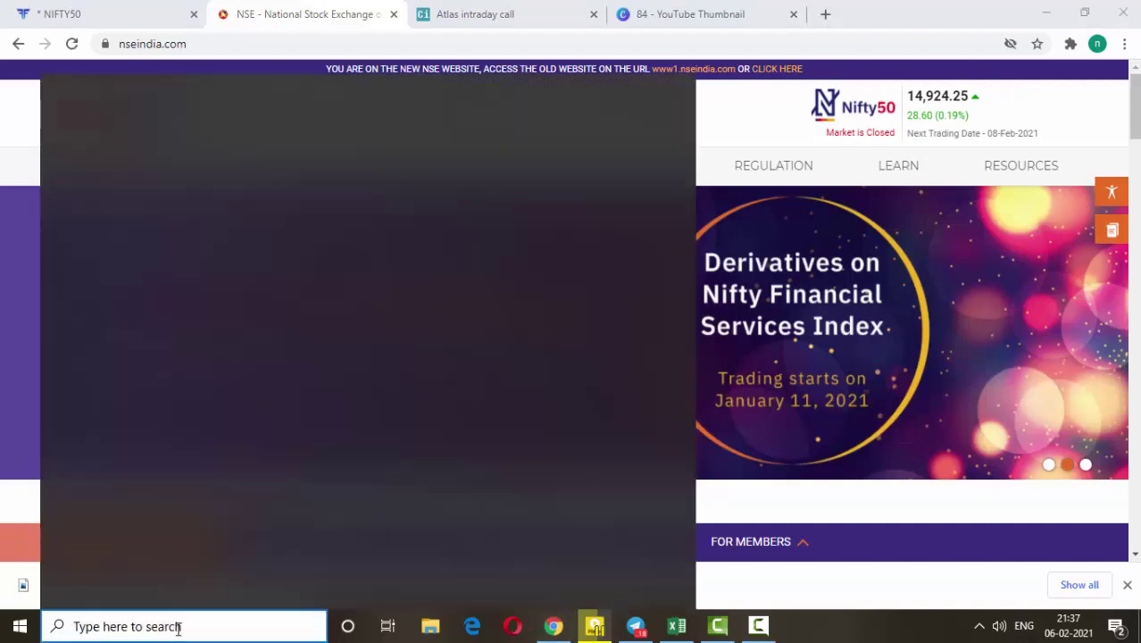
text(exce)
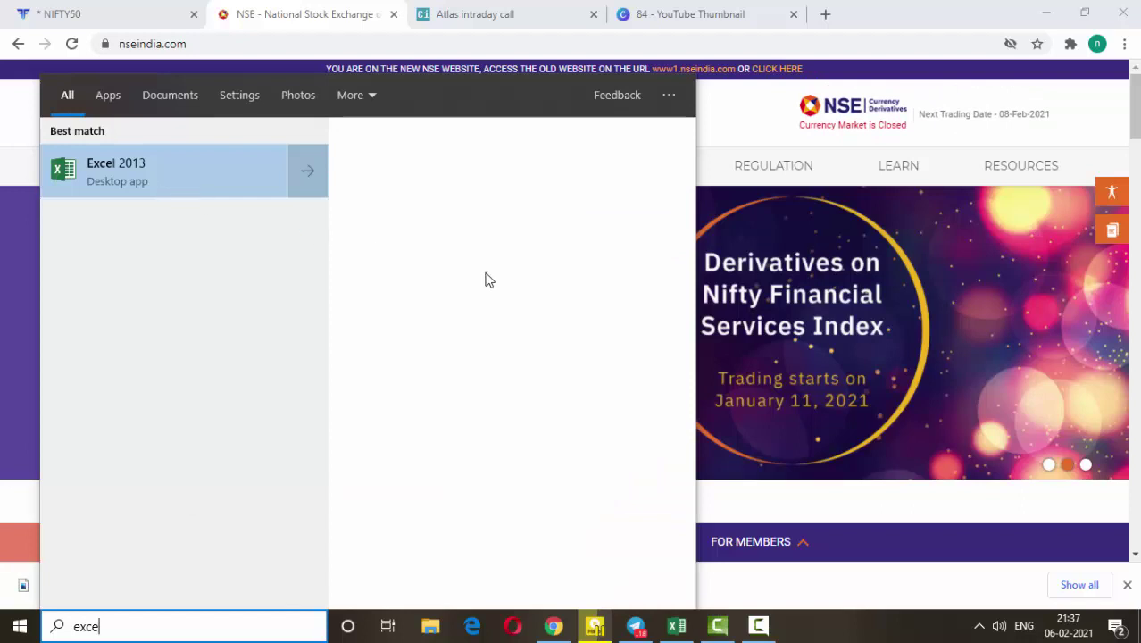
click(486, 282)
click(141, 173)
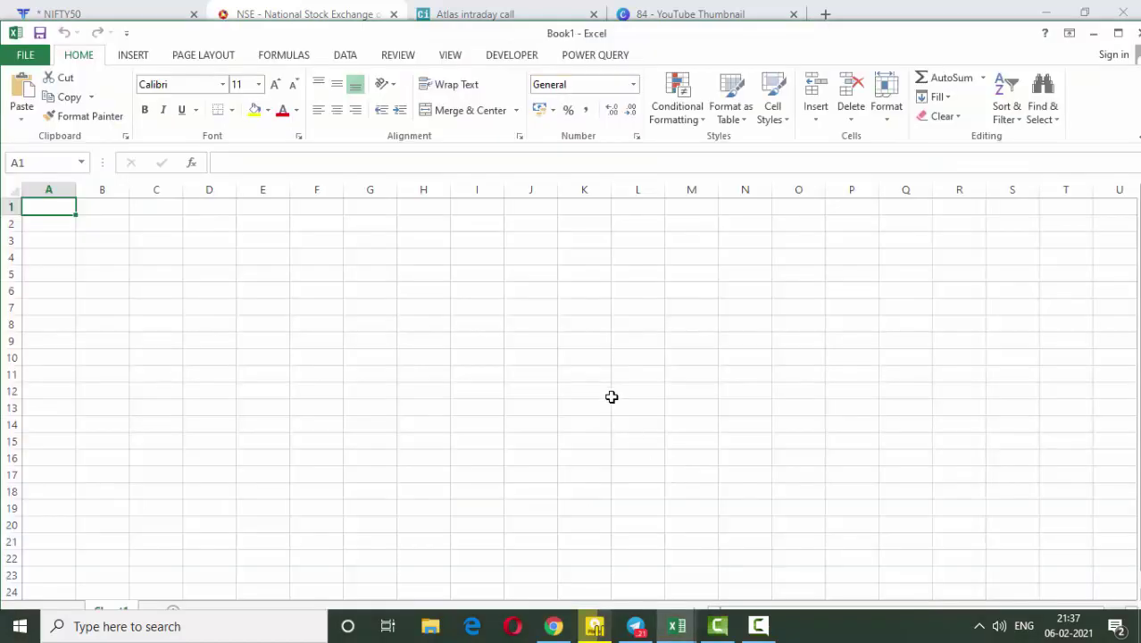
click(1117, 33)
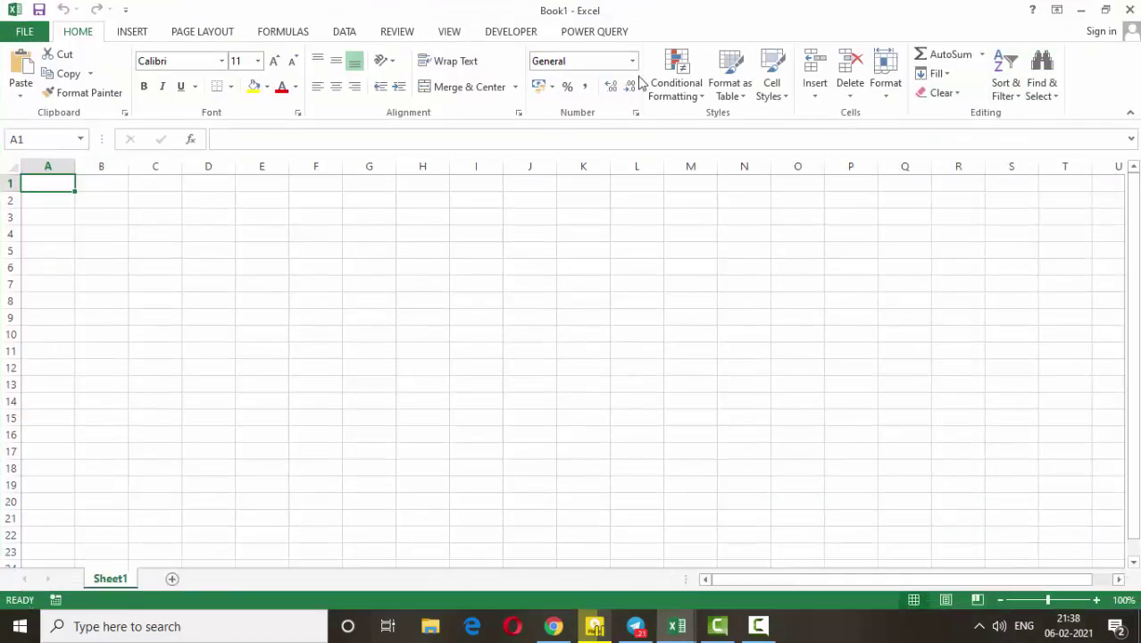
- Start a Power Query import from the web in Advanced mode
click(588, 32)
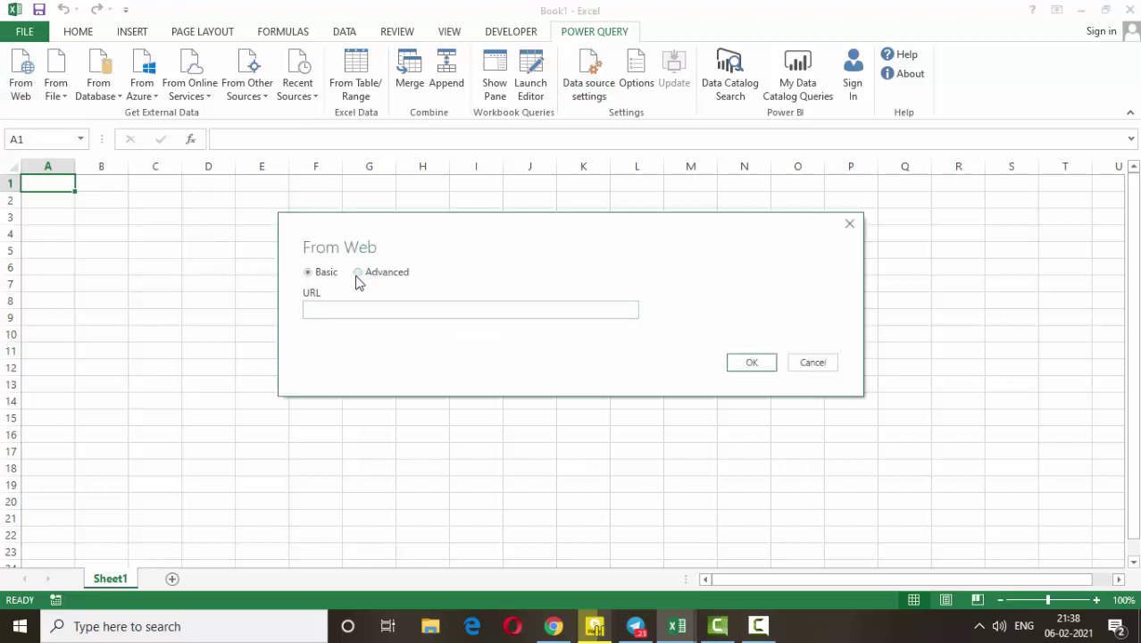
click(358, 273)
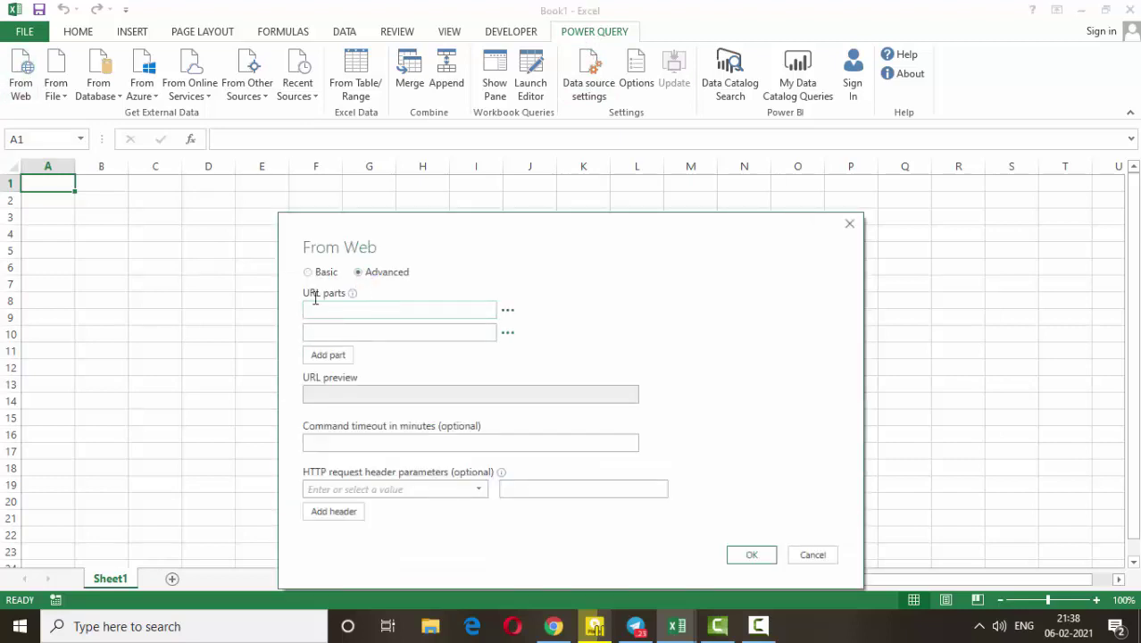
- Switch to Chrome and open the Pre-Open Market page from the NSE site's market data section
click(554, 626)
mouse_move(291, 179)
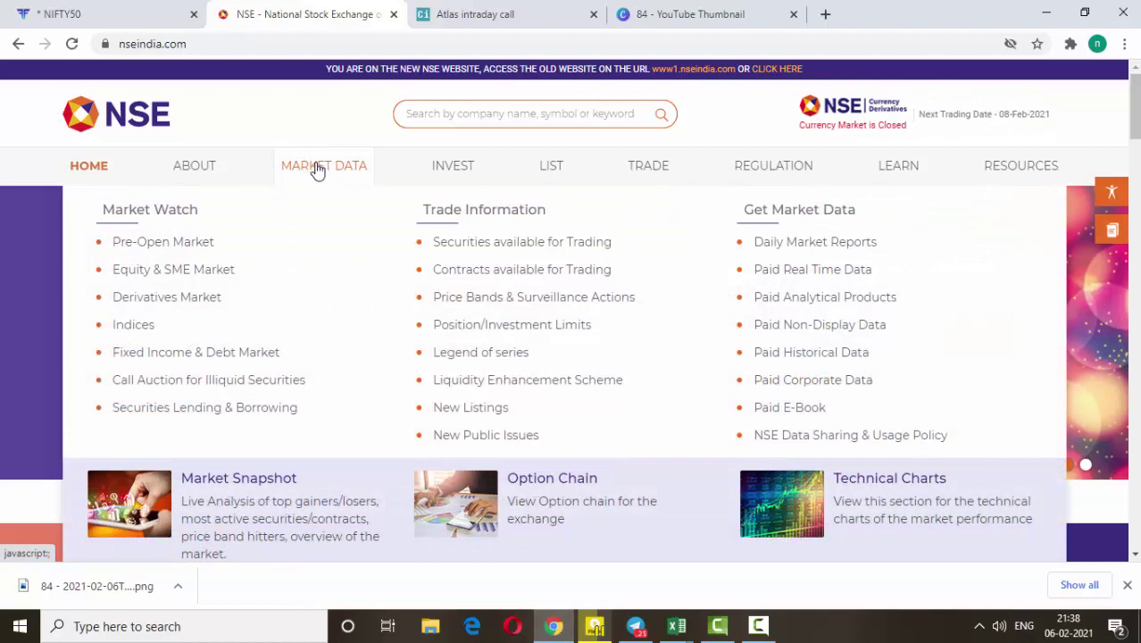
click(162, 243)
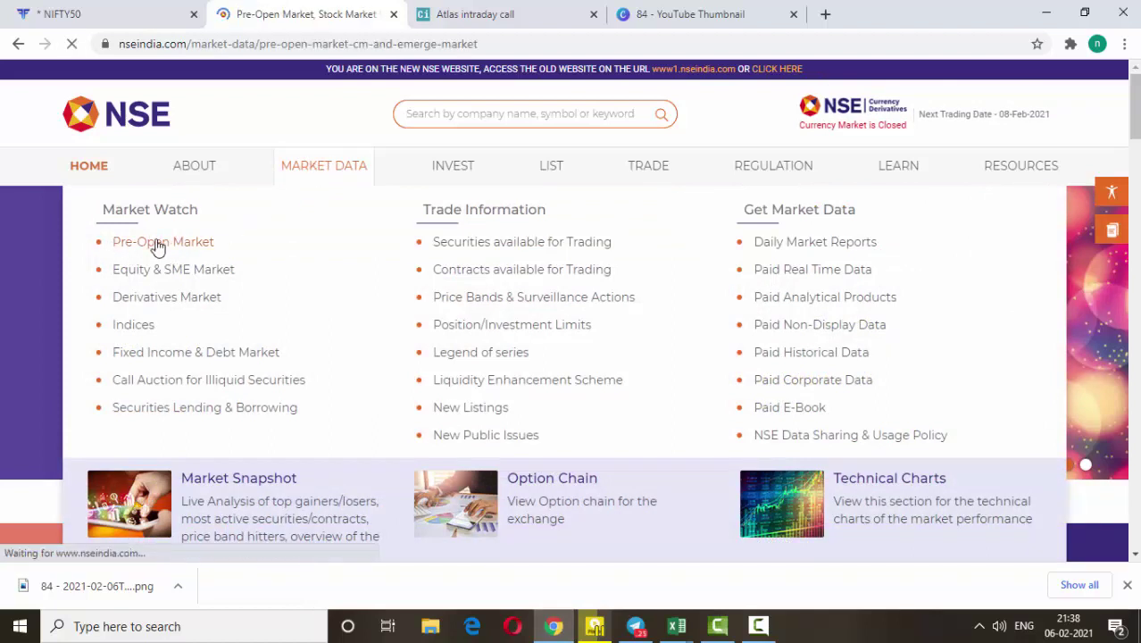
scroll(542, 336, down, 2)
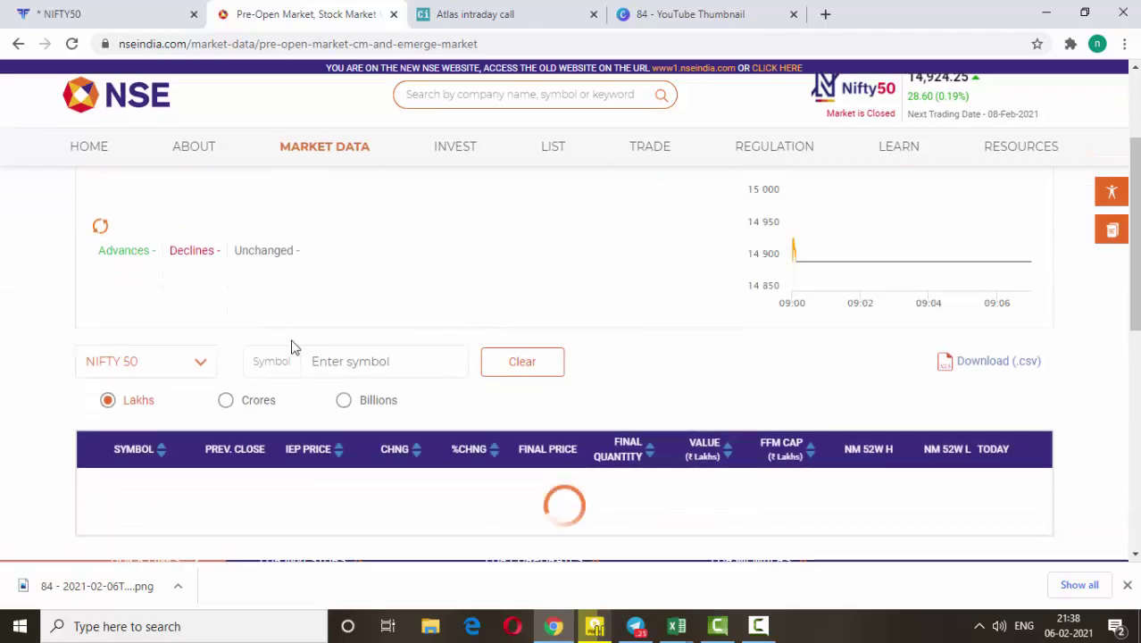
scroll(202, 362, down, 1)
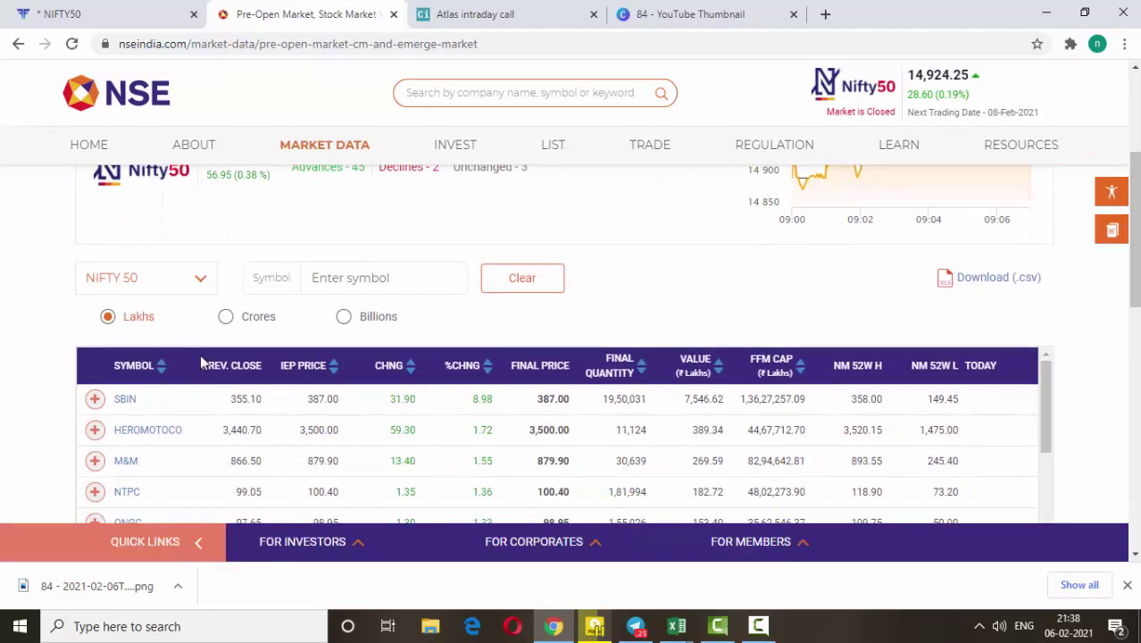
- Open the developer tools' network log for the Pre-Open Market page and reload the page to record its requests
right_click(669, 314)
click(710, 586)
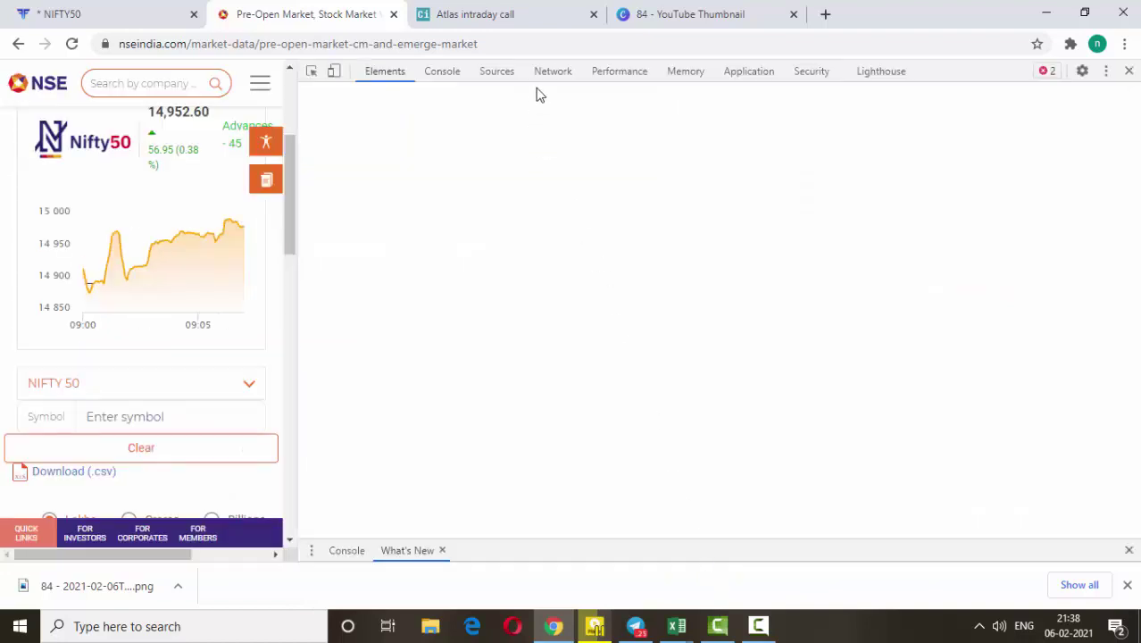
click(552, 73)
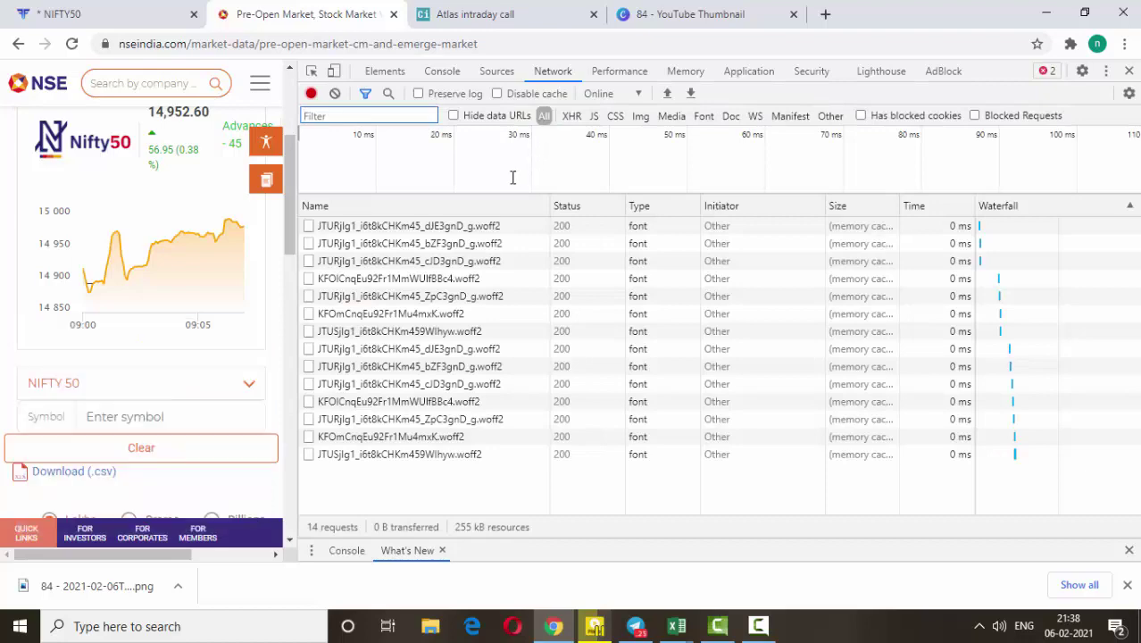
key(F5)
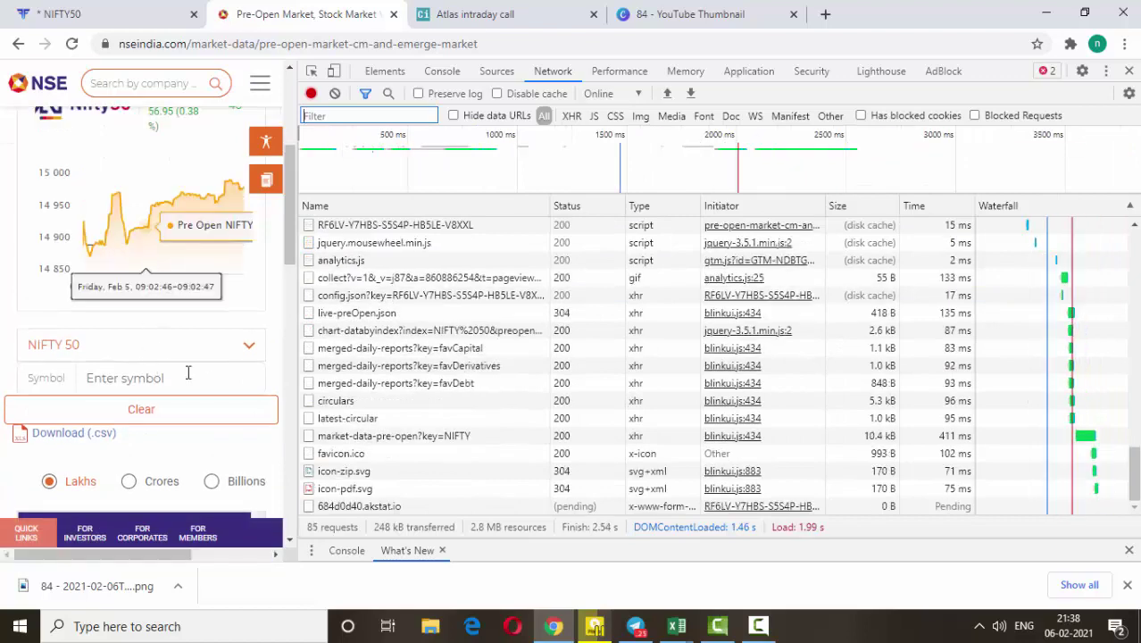
- Set the pre-open market category on the web page to Securities in F&O
click(250, 349)
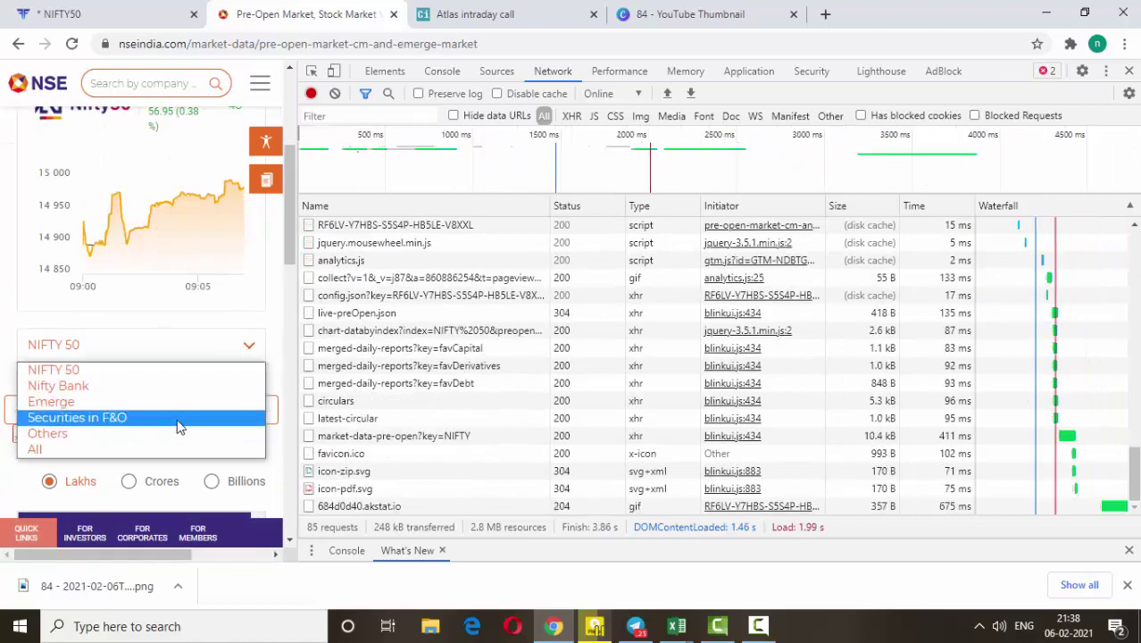
click(89, 417)
scroll(134, 418, down, 2)
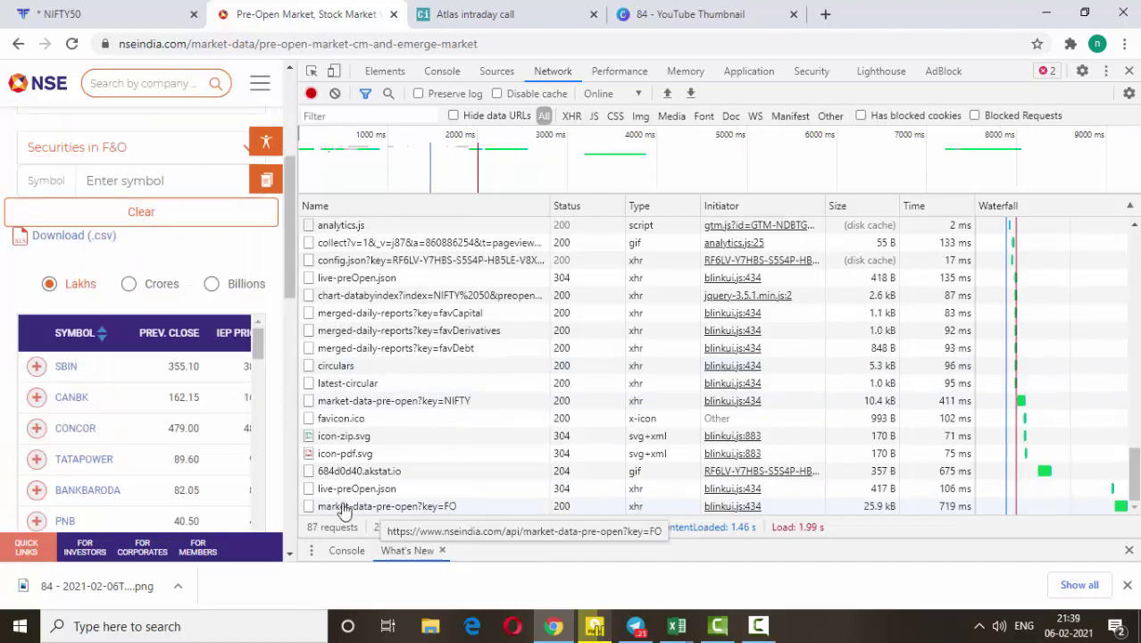
- Copy the link address of the network request market-data-pre-open?key=FO
click(426, 507)
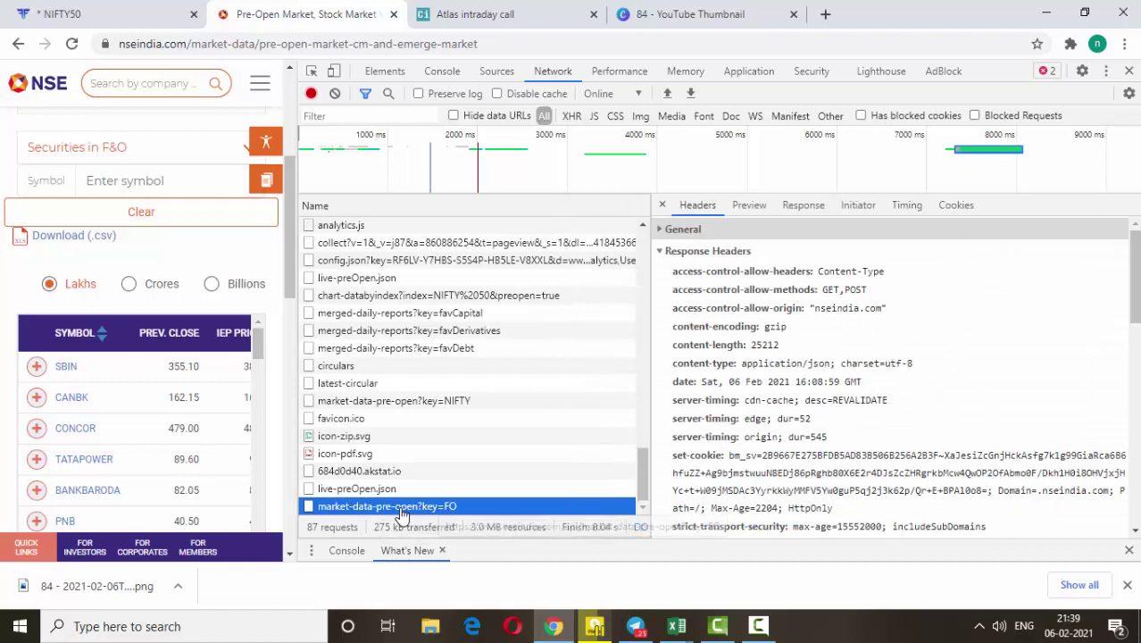
right_click(399, 507)
mouse_move(489, 348)
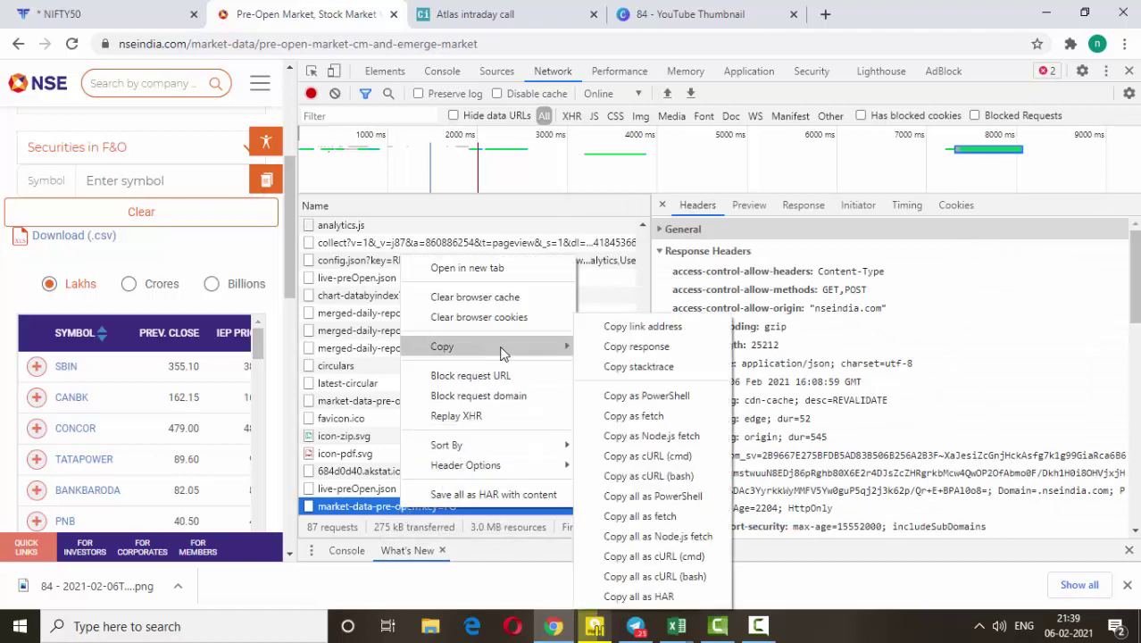
click(621, 326)
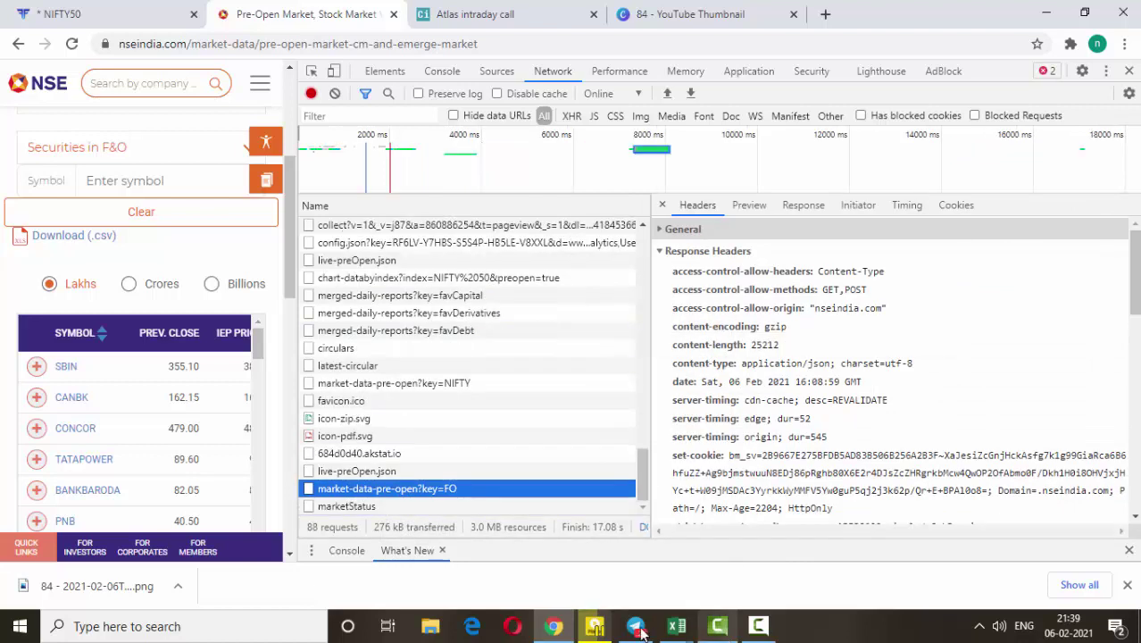
click(680, 629)
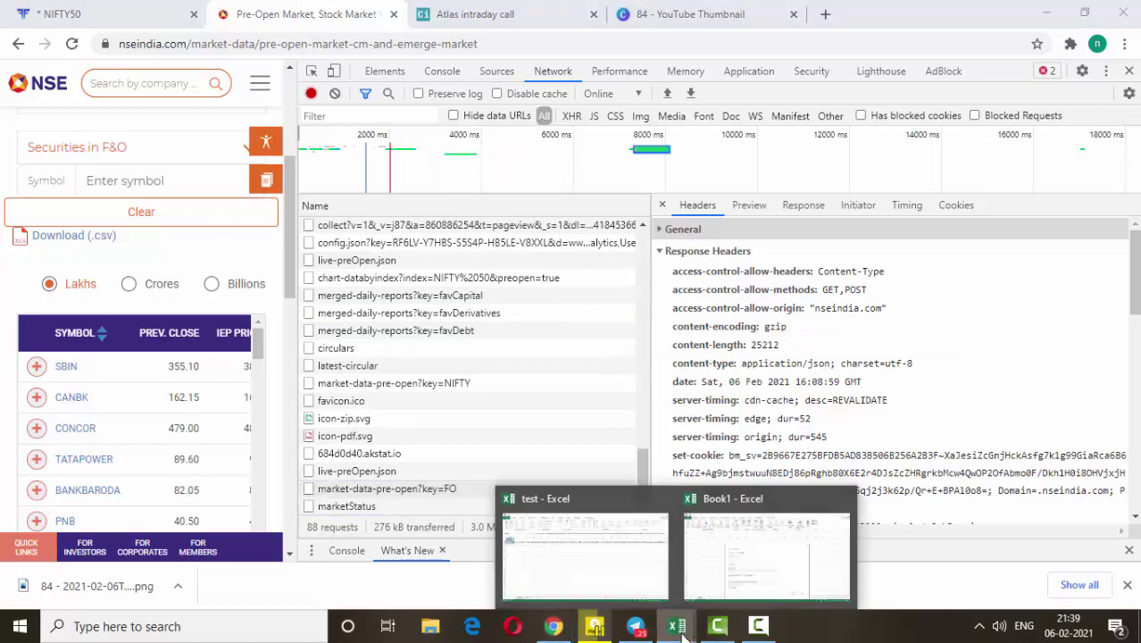
click(719, 580)
click(352, 309)
right_click(352, 308)
click(401, 383)
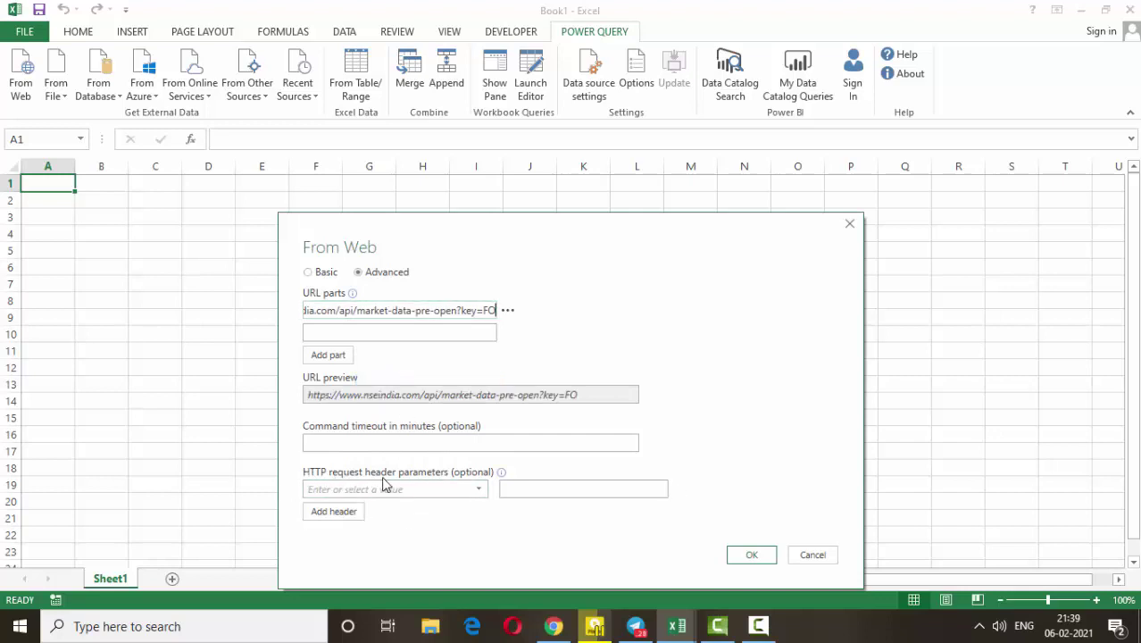
- Name the first HTTP request header parameter Accept-Encoding, including the hyphen
click(481, 490)
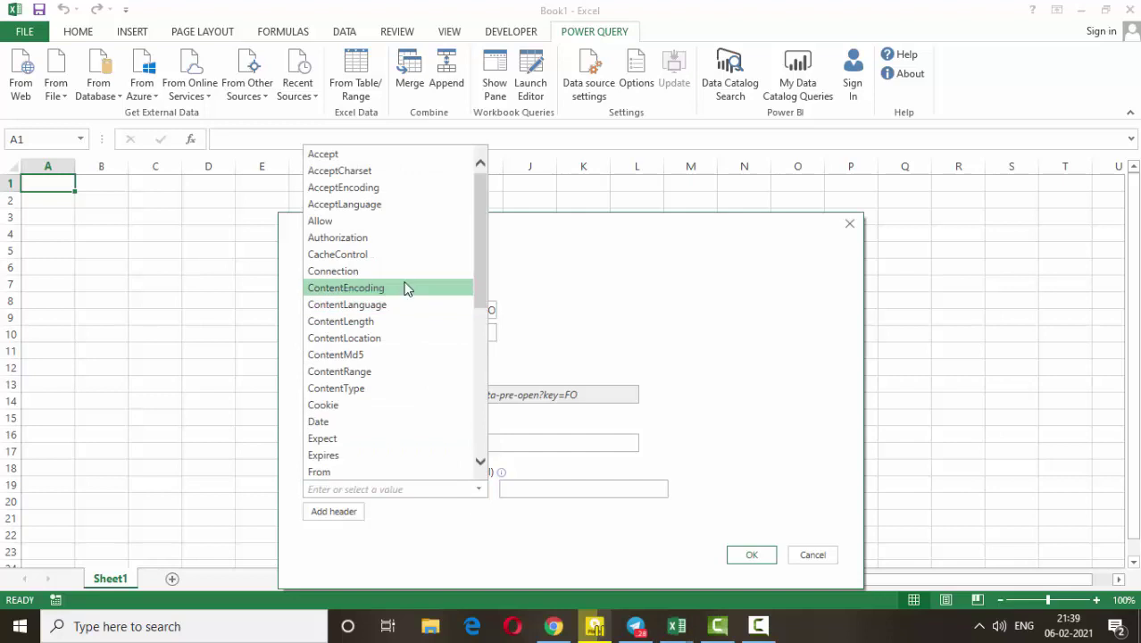
click(353, 191)
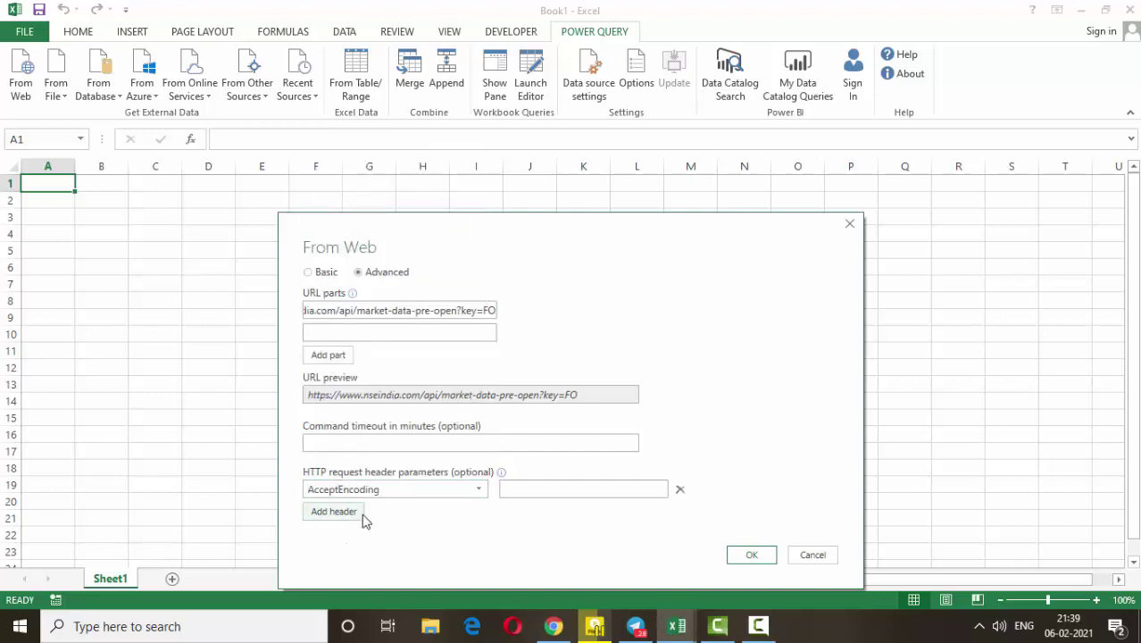
text(-)
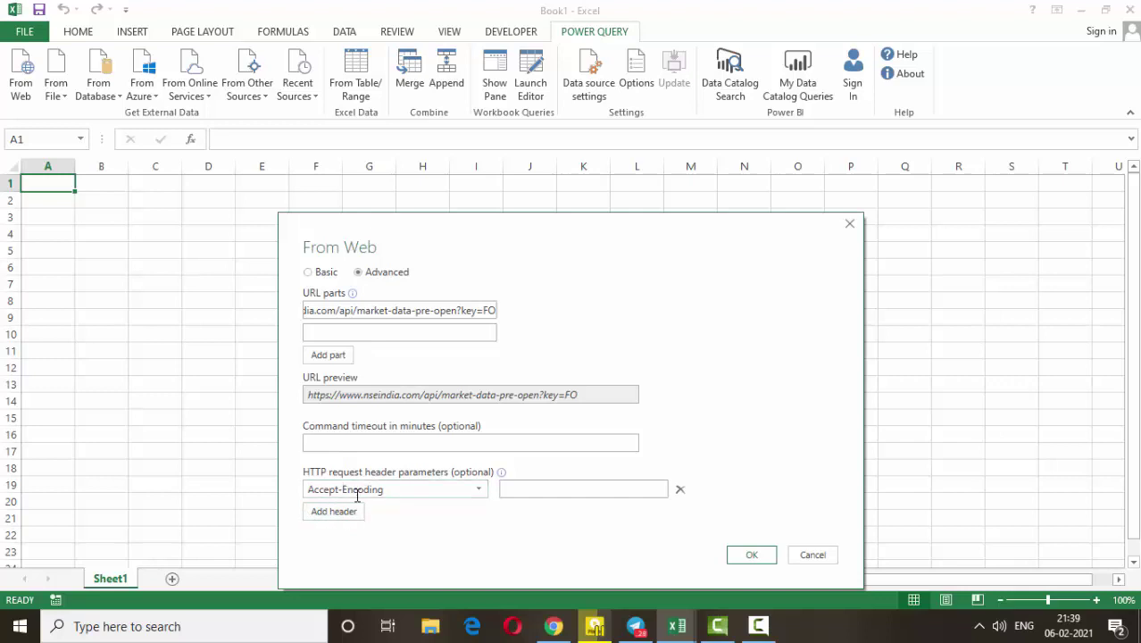
- Copy "gzip, deflate" from the accept-encoding request header in Chrome and paste it as the Accept-Encoding value in Excel
click(520, 488)
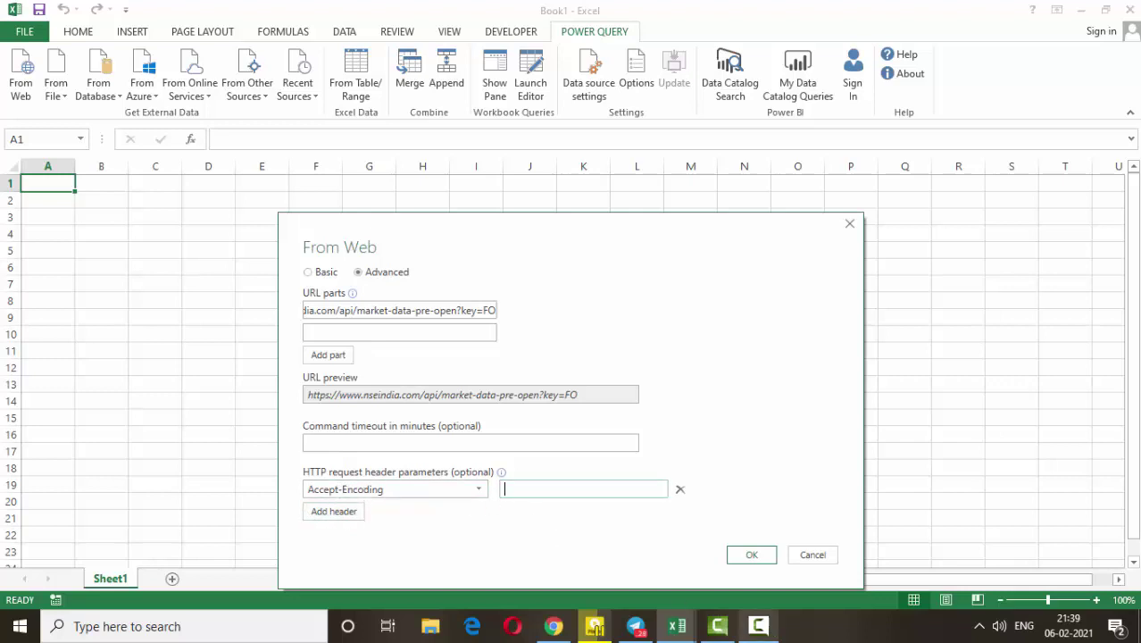
click(553, 626)
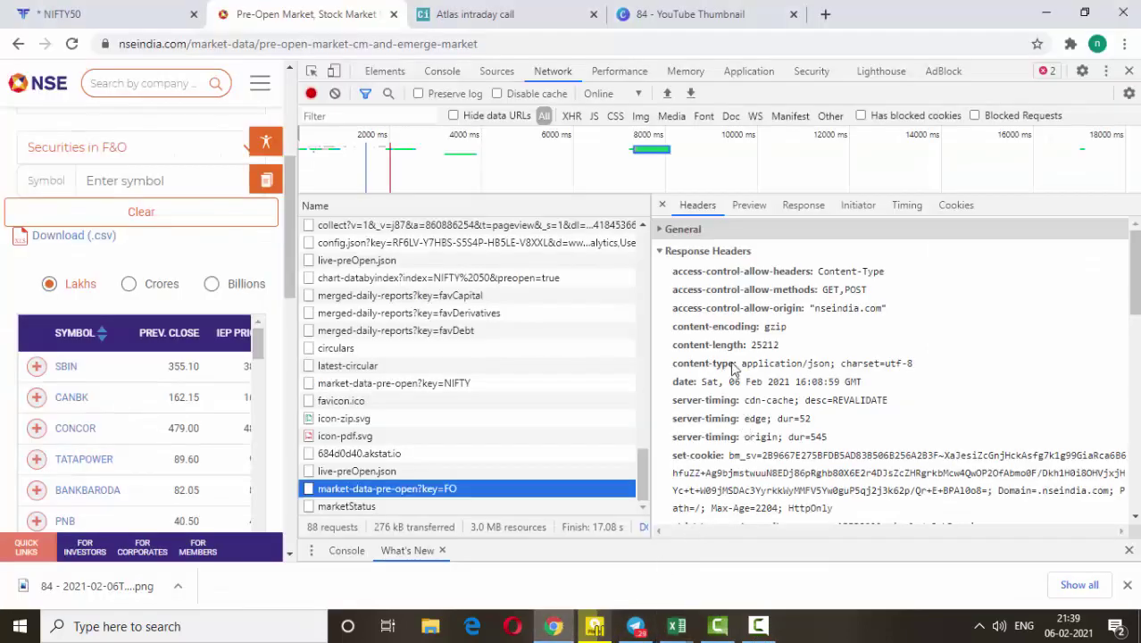
scroll(732, 373, down, 5)
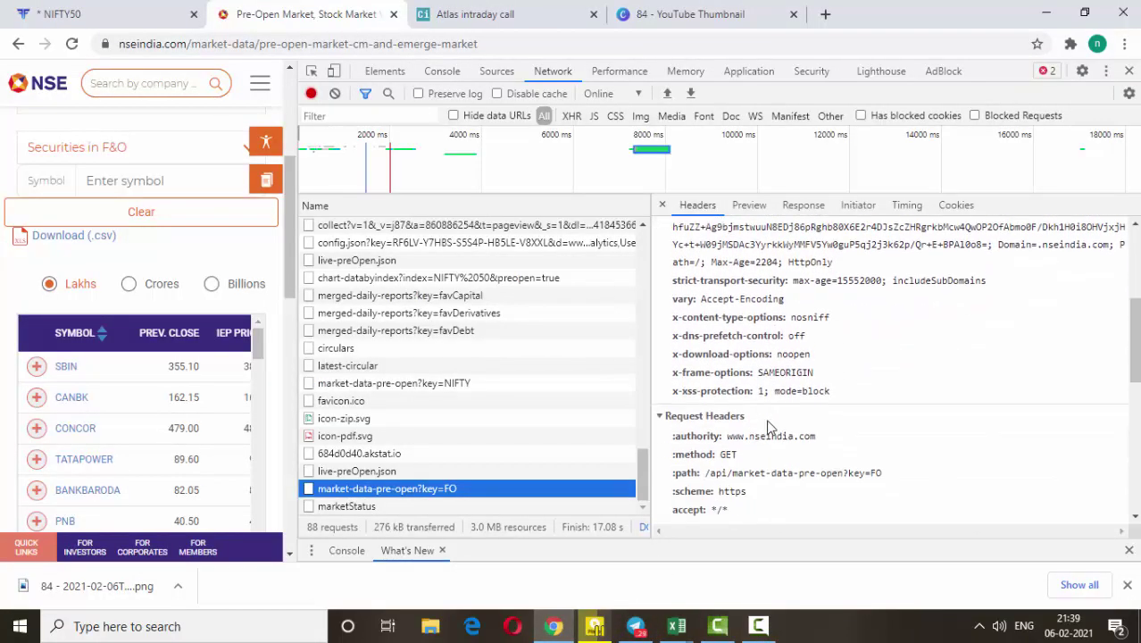
scroll(769, 429, down, 3)
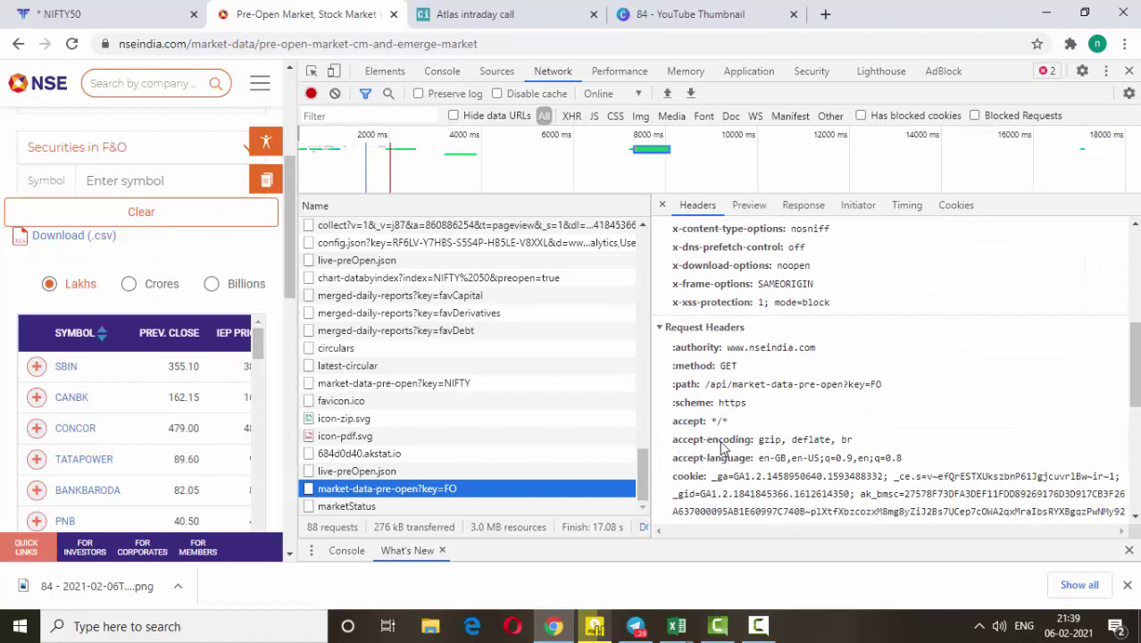
drag(759, 440, 830, 447)
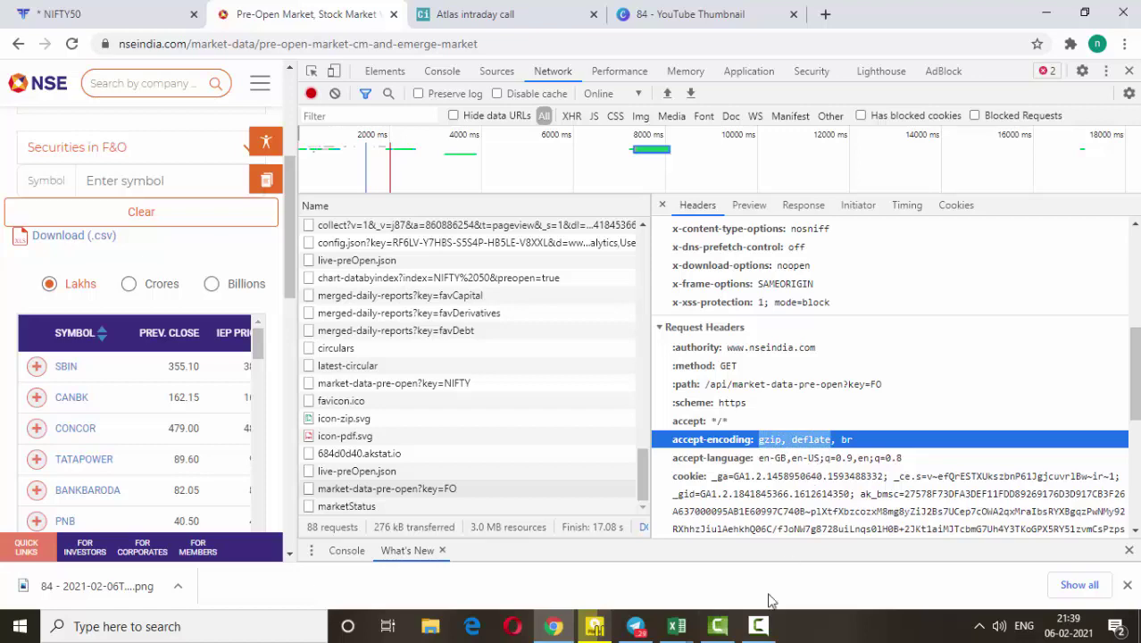
click(676, 624)
click(740, 584)
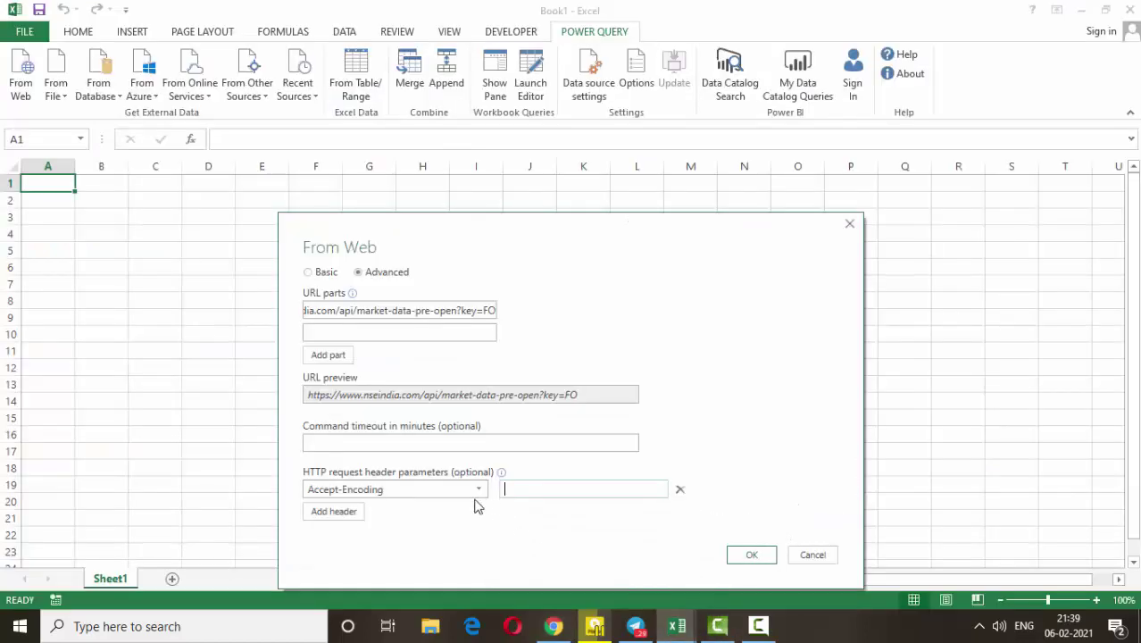
key(ctrl+v)
- Add a second HTTP request header parameter named Accept-Language, including the hyphen
click(339, 514)
click(476, 514)
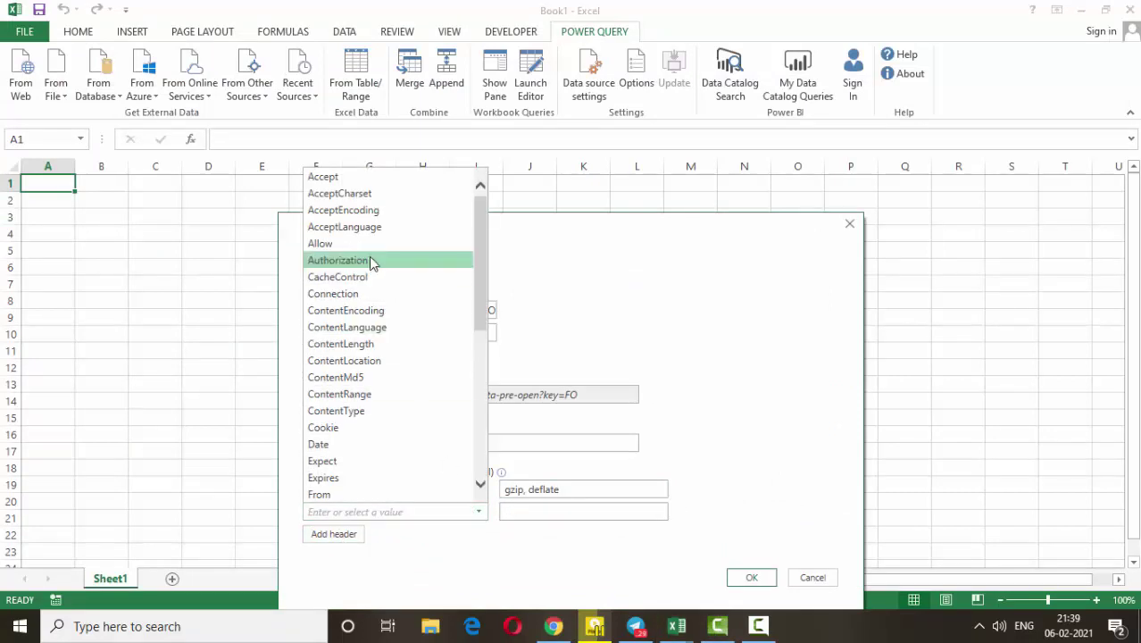
click(357, 227)
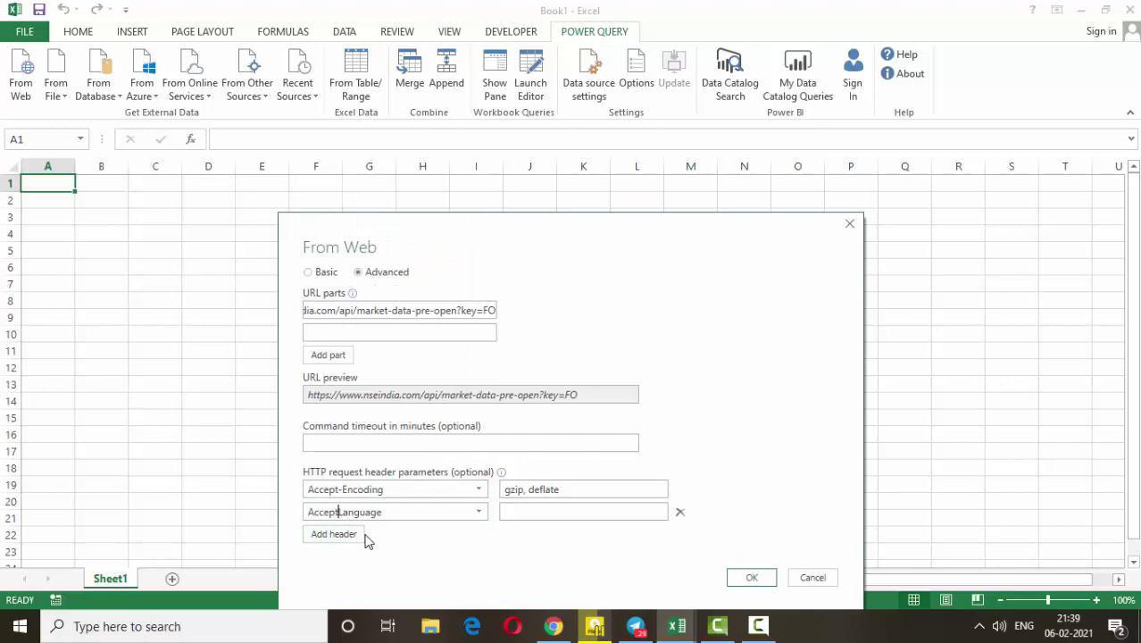
text(-)
- Copy "en-GB,en-US;q=0.9,en;q=0.8" from the accept-language request header in Chrome and paste it as the Accept-Language value in Excel
click(537, 516)
click(553, 626)
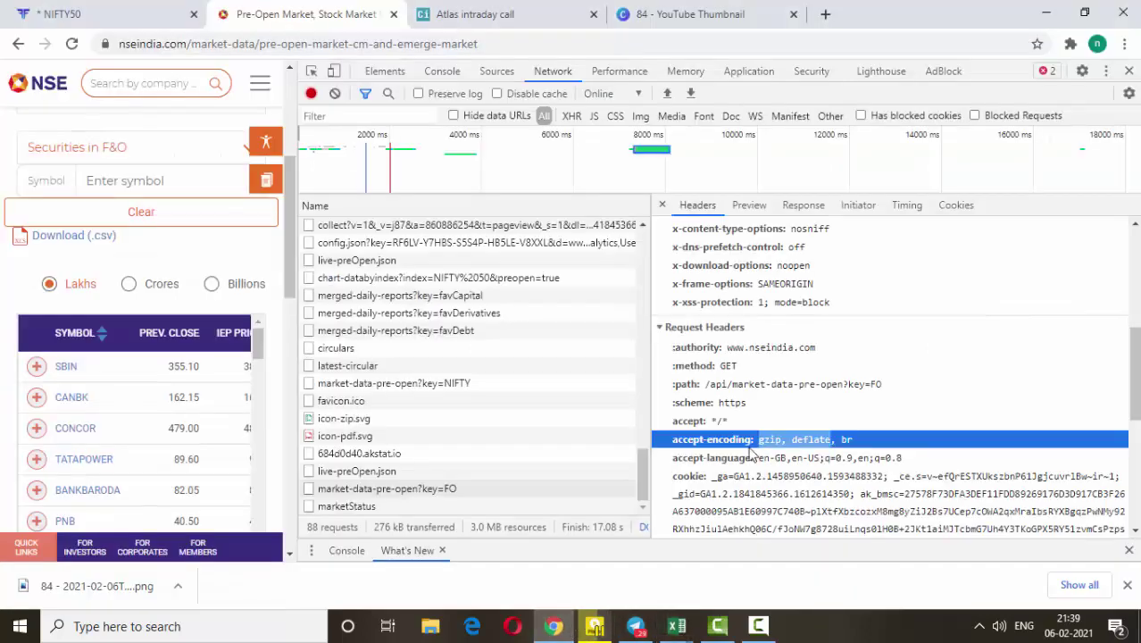
drag(758, 459, 909, 464)
key(ctrl+c)
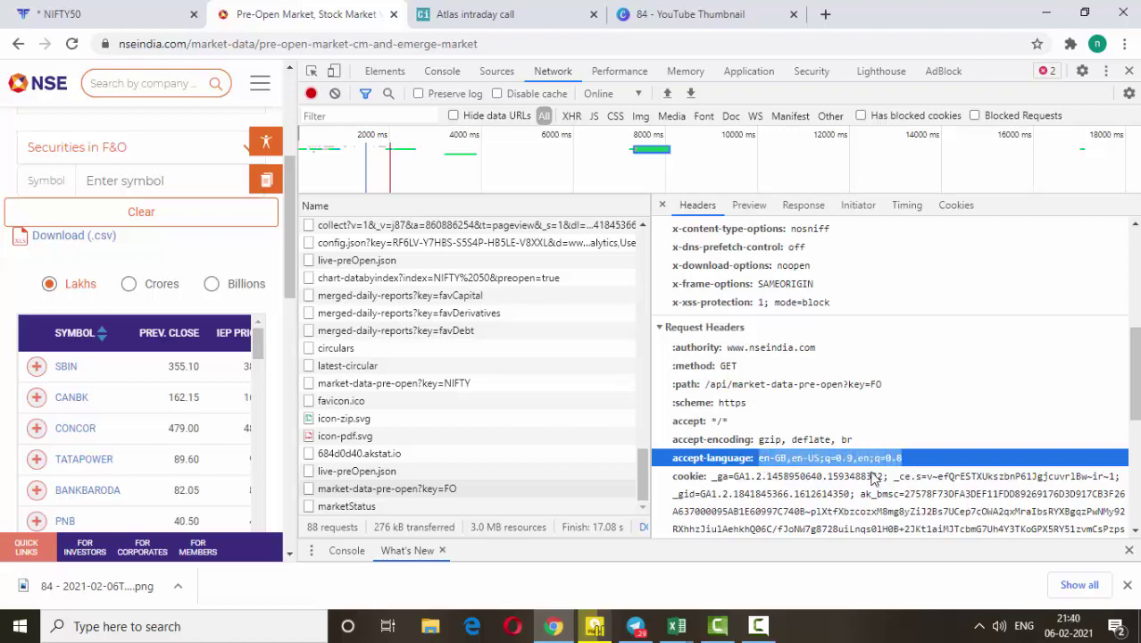
click(735, 587)
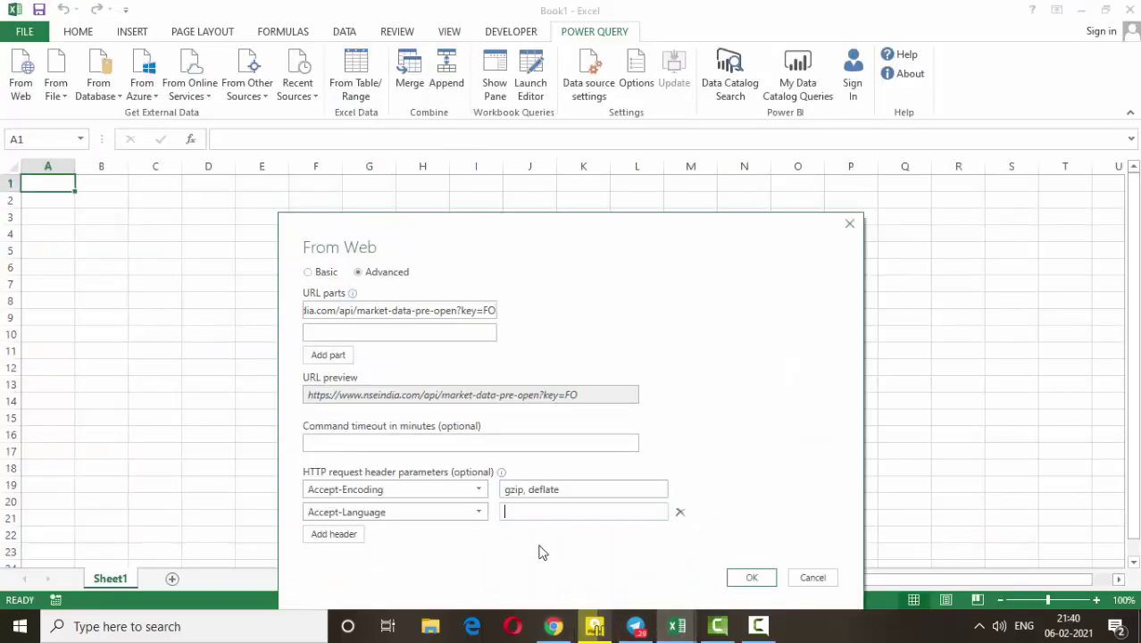
click(537, 511)
key(ctrl+v)
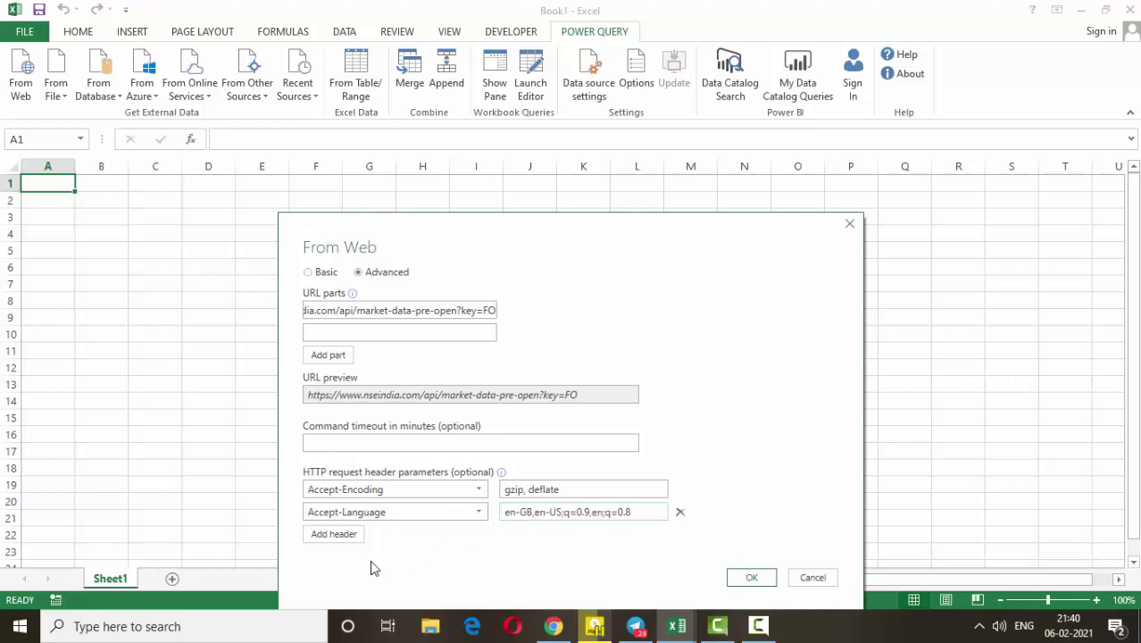
- Add a third HTTP request header parameter named User-Agent, including the hyphen
click(342, 546)
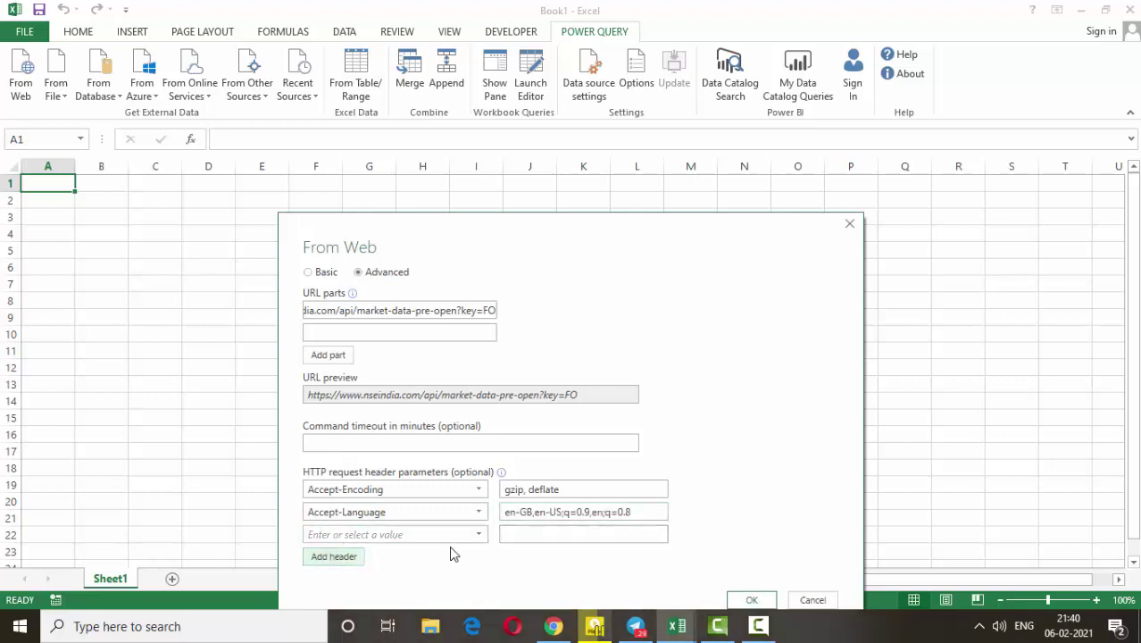
click(479, 536)
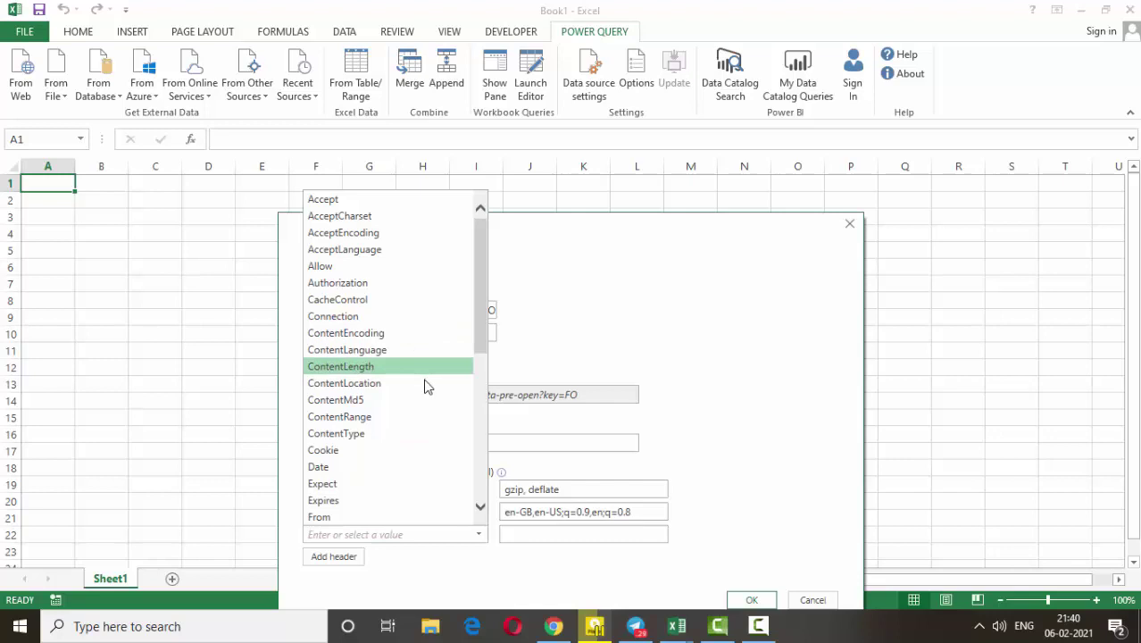
scroll(425, 433, down, 5)
scroll(425, 433, down, 3)
click(374, 492)
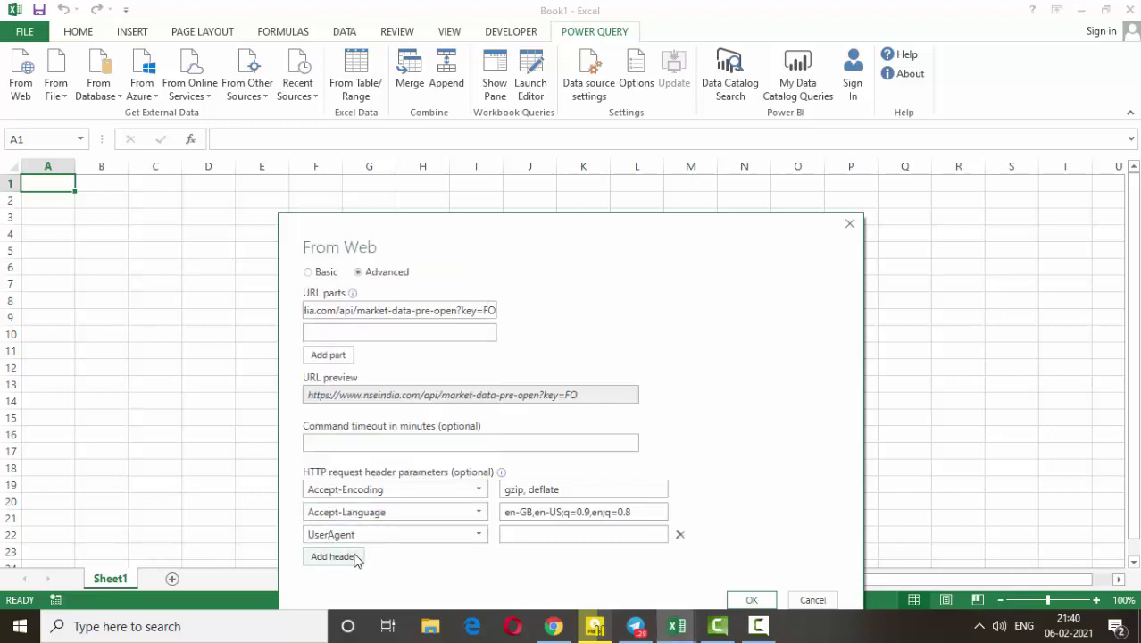
- Copy the full user-agent request header value from Chrome and paste it as the User-Agent value in Excel
click(554, 625)
scroll(728, 534, down, 6)
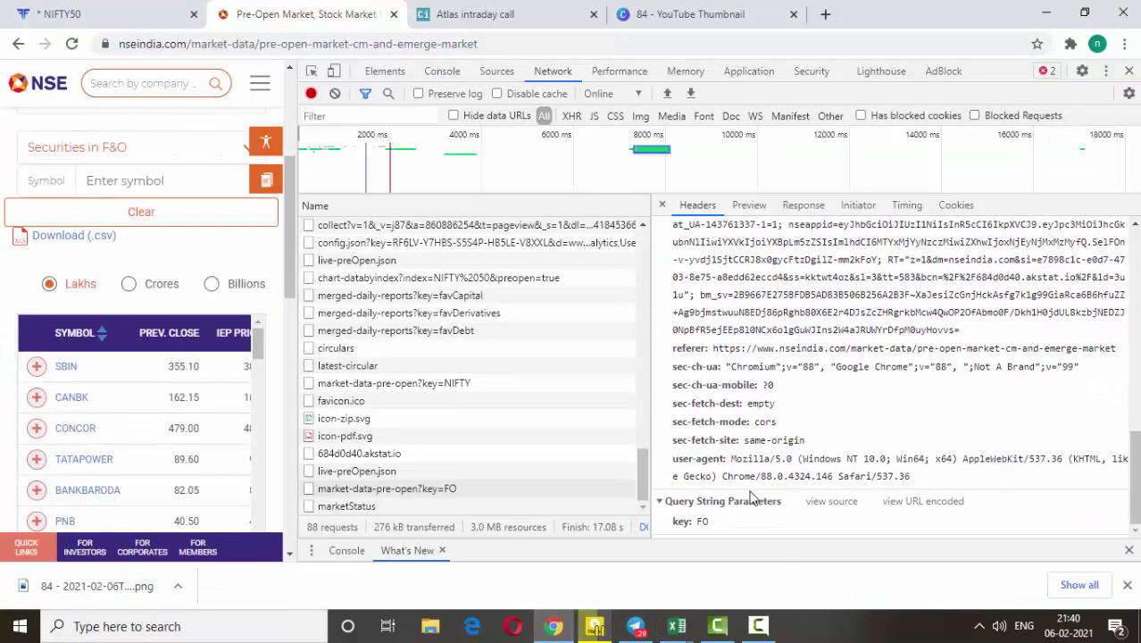
triple_click(730, 460)
key(ctrl+c)
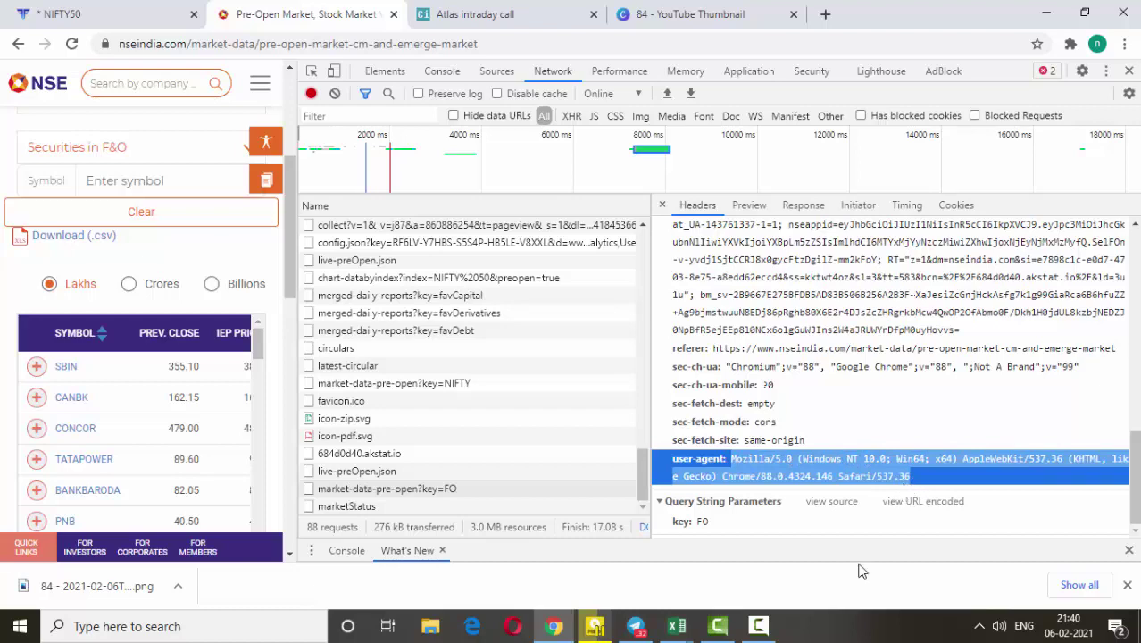
click(677, 626)
click(759, 582)
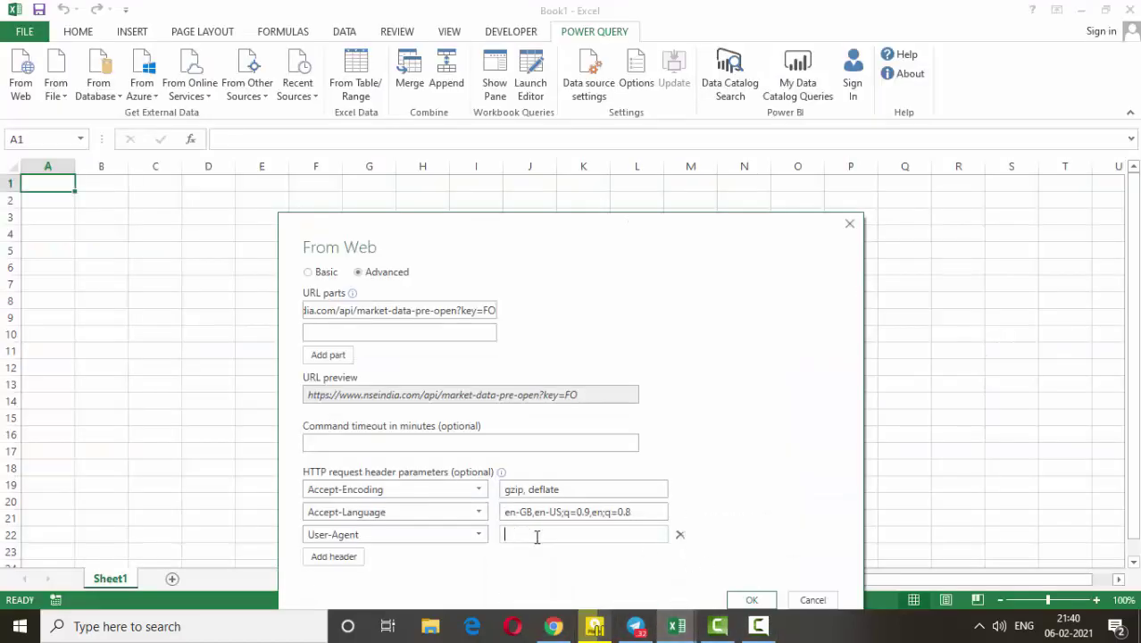
key(ctrl+v)
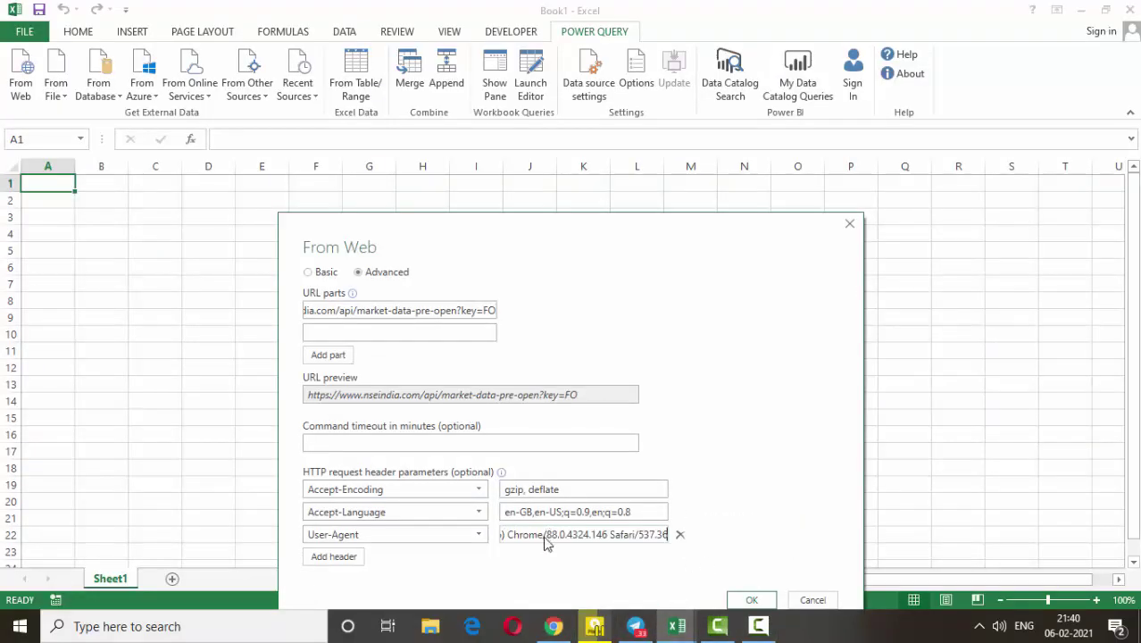
- Add a fourth HTTP request header parameter named Cookie
click(332, 555)
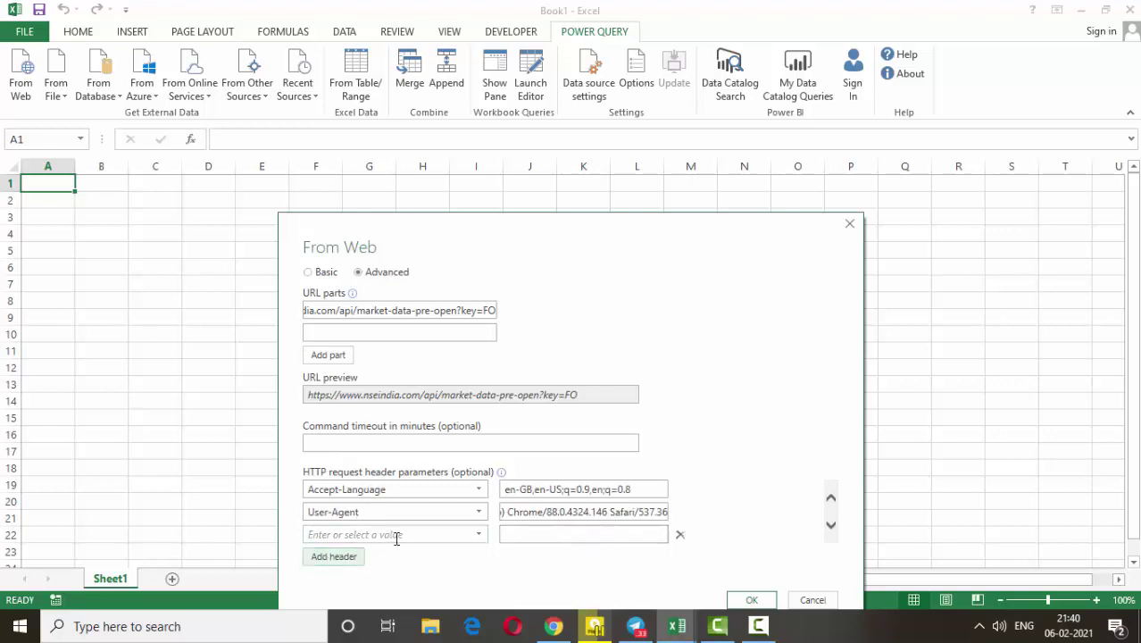
click(478, 533)
click(403, 450)
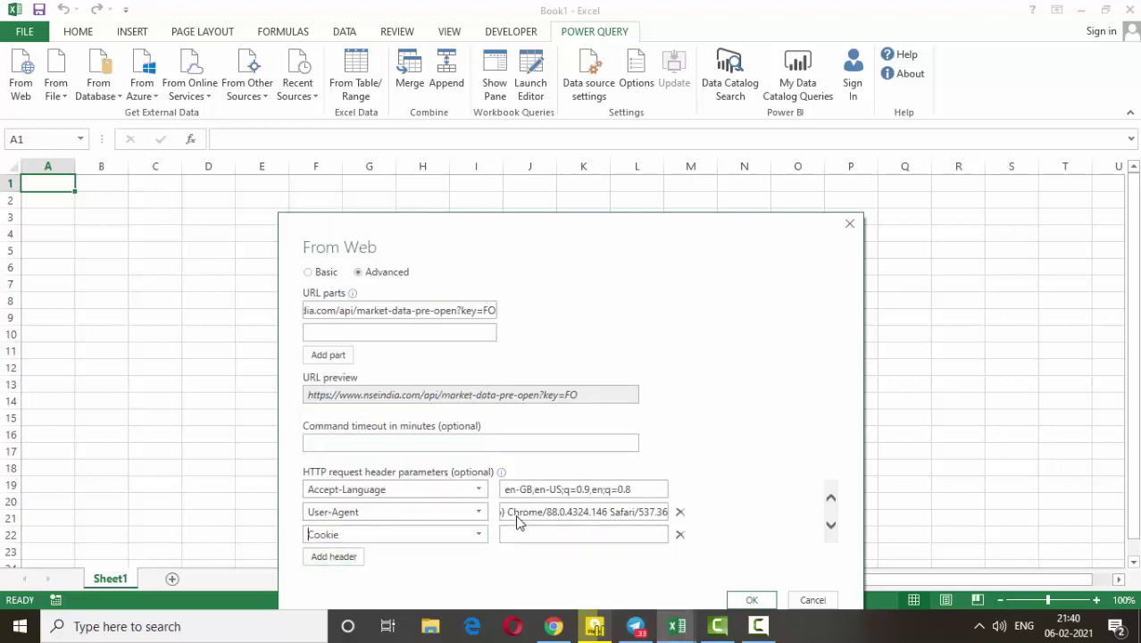
- Copy the entire cookie request header value from Chrome and paste it into a new maximized Notepad document
click(554, 625)
scroll(813, 432, up, 4)
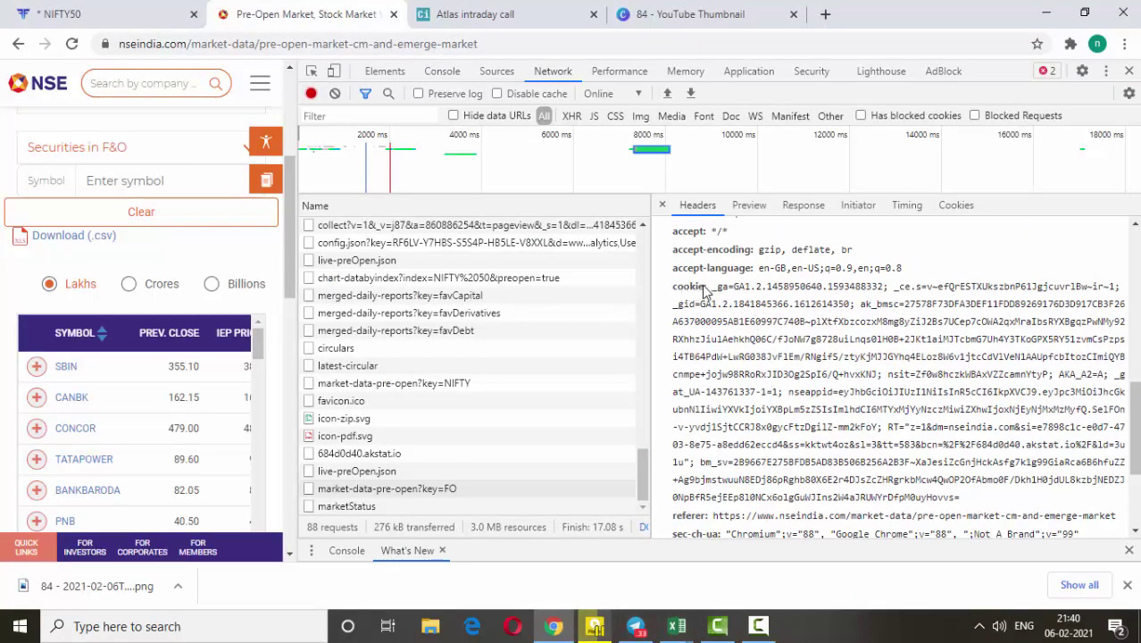
drag(714, 294, 964, 502)
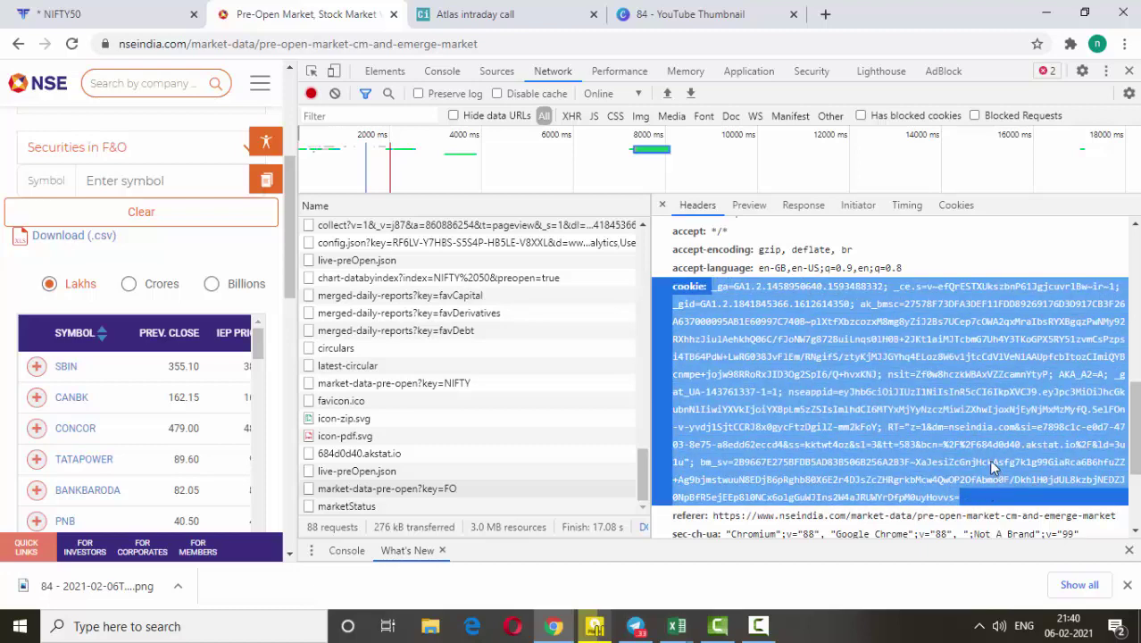
click(242, 631)
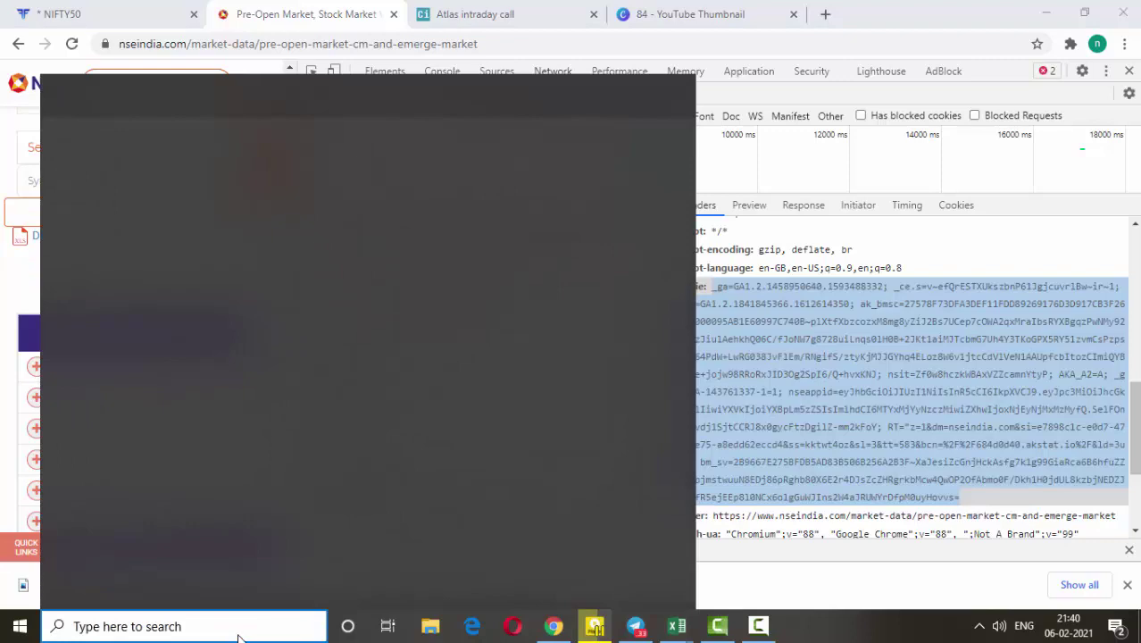
text(notepad)
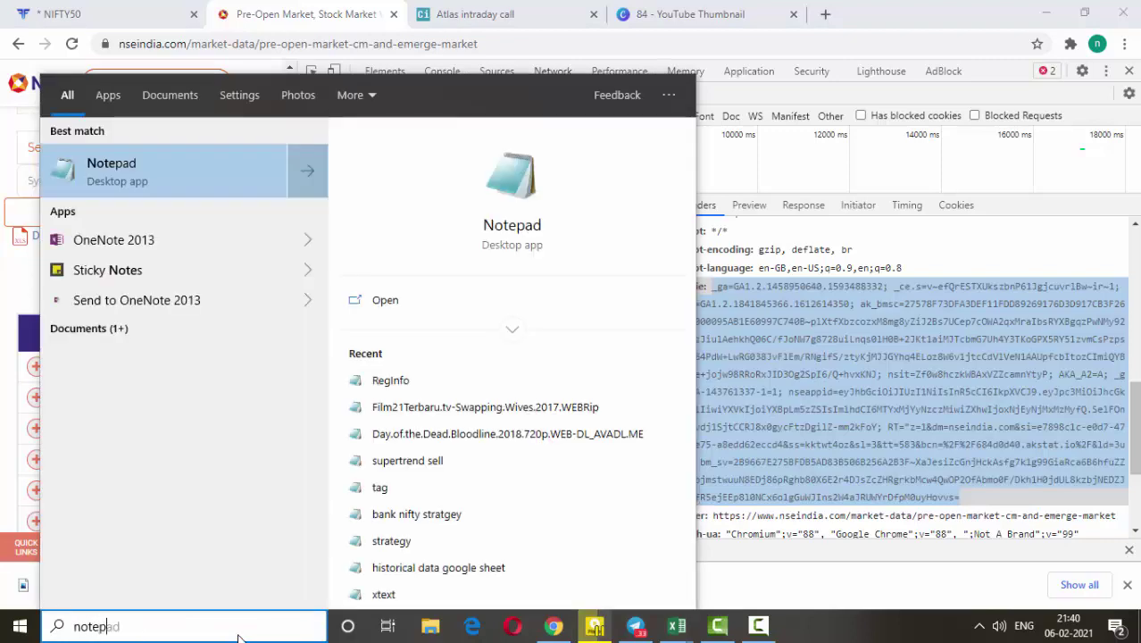
key(Return)
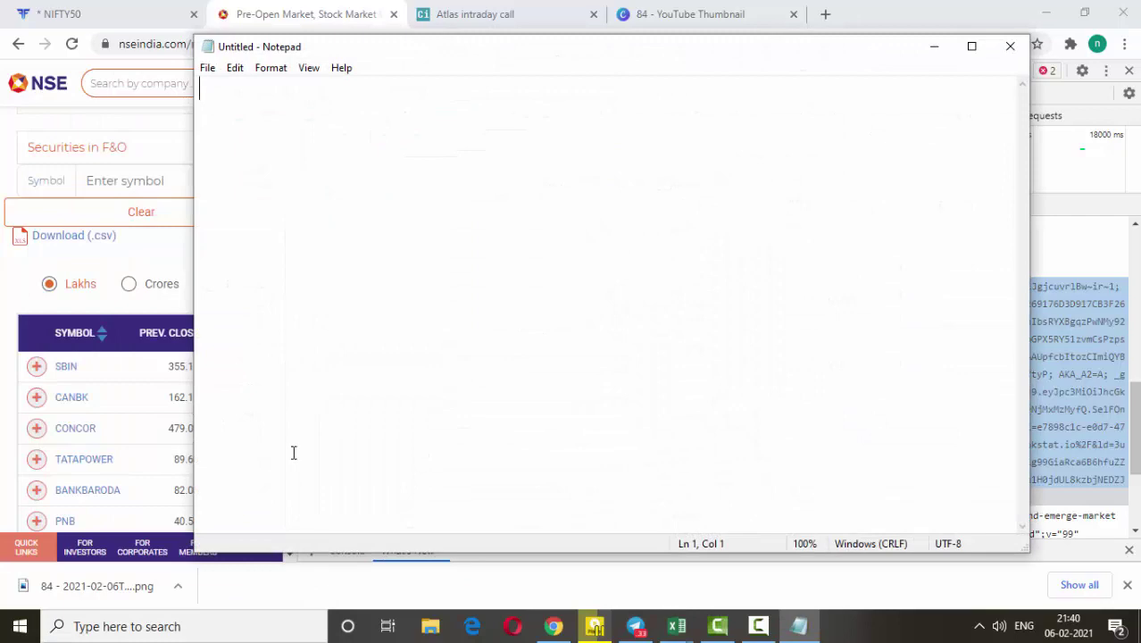
key(ctrl+v)
click(971, 46)
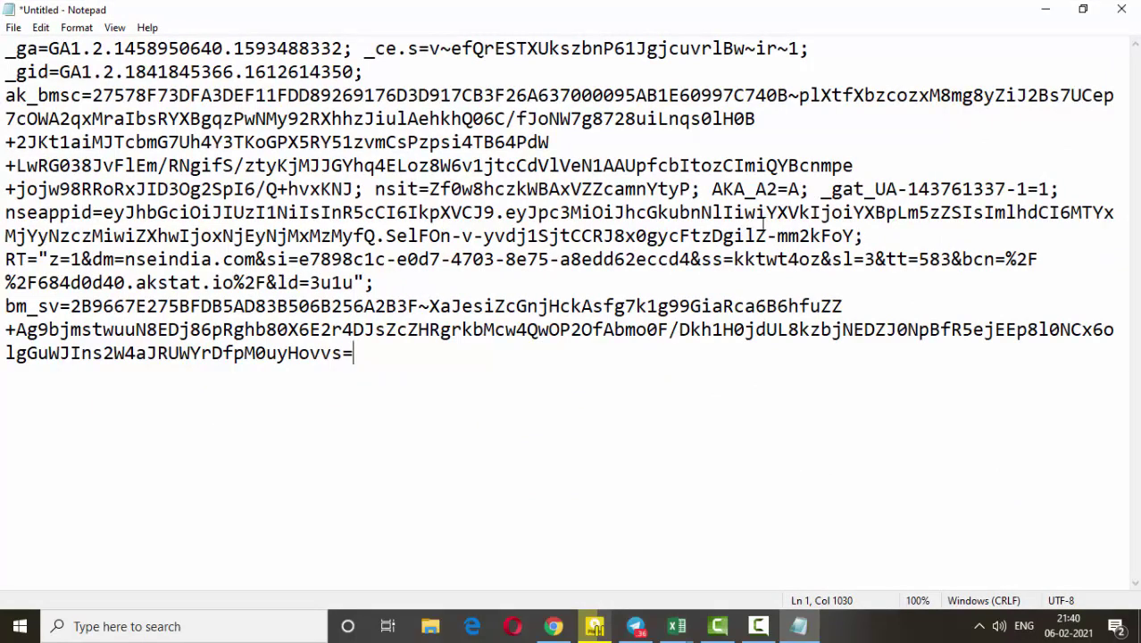
- Copy the nsit cookie token, including its semicolon, and paste it on a separate line below the full cookie text
drag(379, 191, 697, 211)
key(ctrl+c)
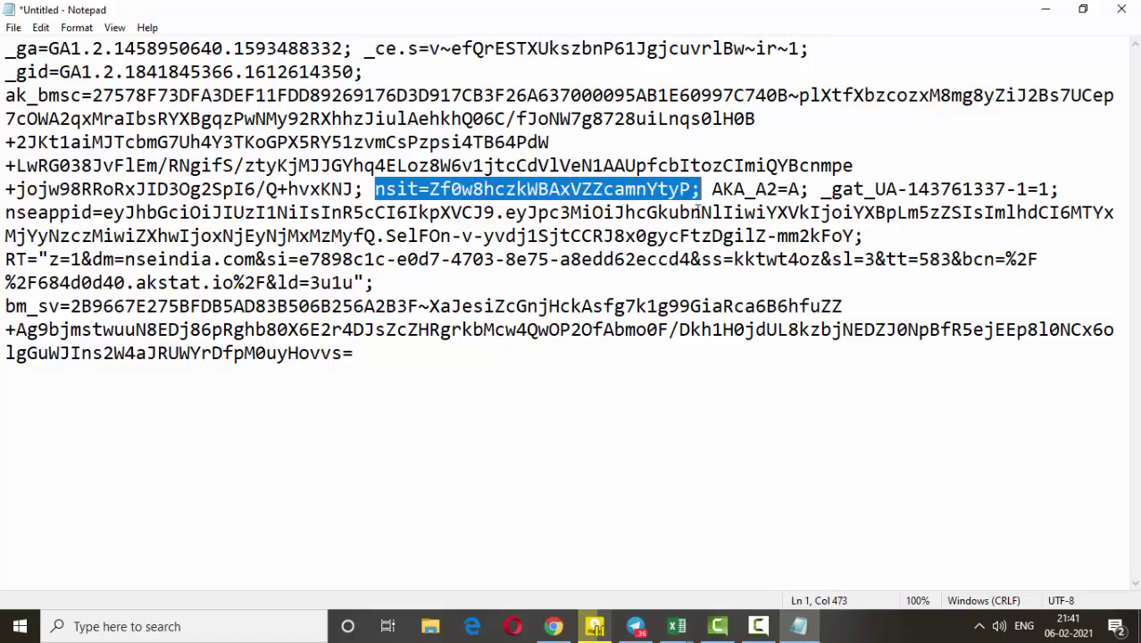
click(434, 345)
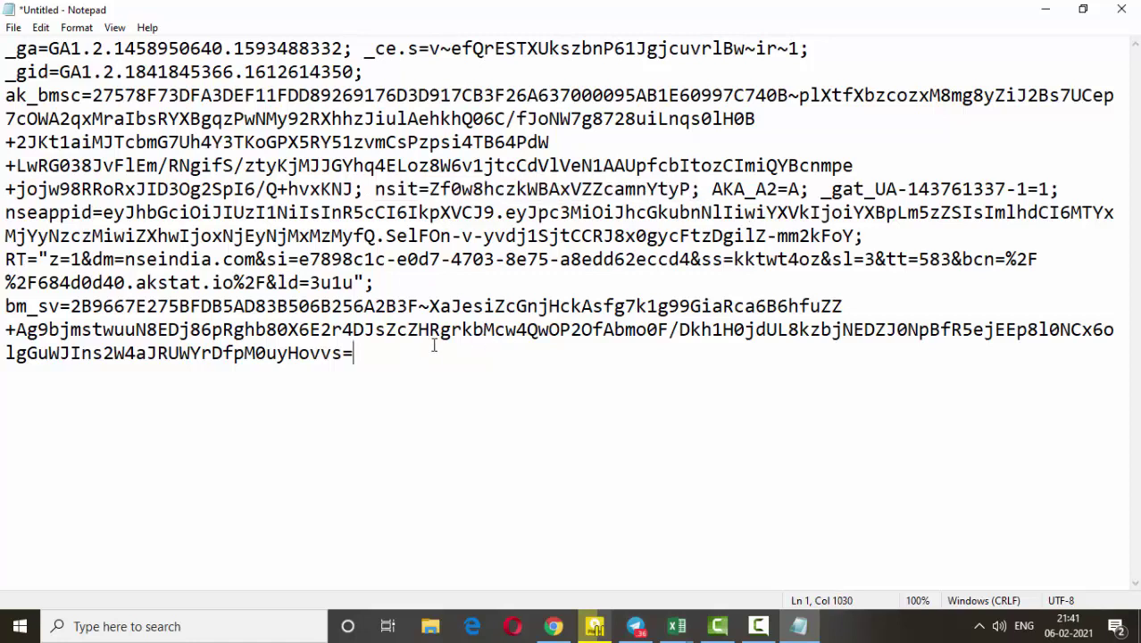
key(Return)
key(Return)
key(Return)
key(ctrl+v)
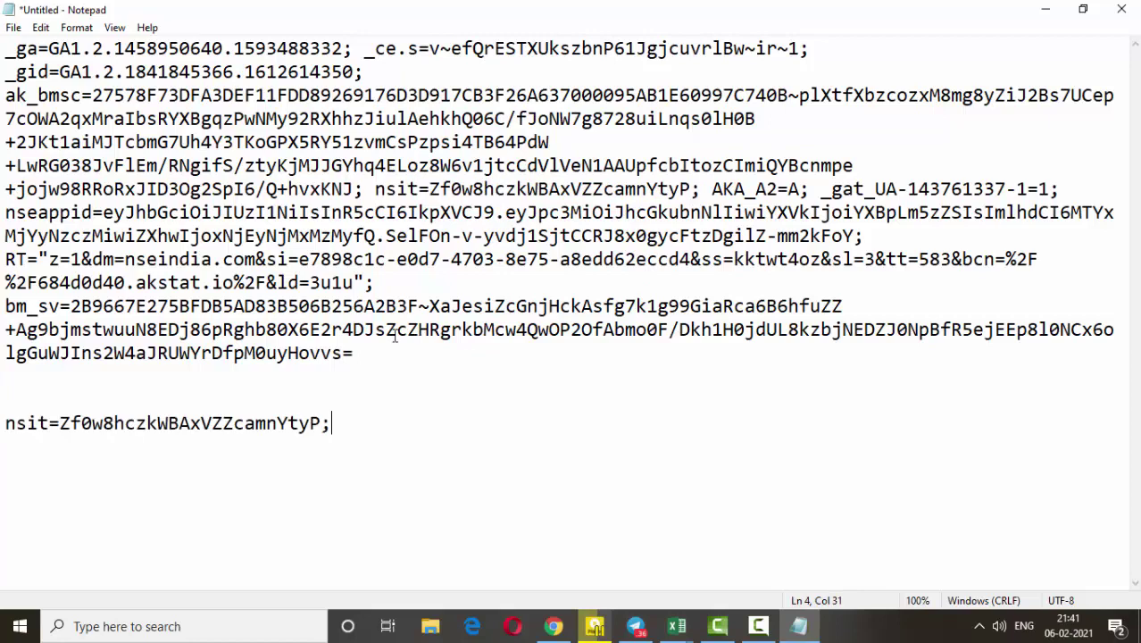
- Copy the nseappid cookie token without its trailing semicolon and append it directly after the nsit entry
drag(4, 214, 858, 234)
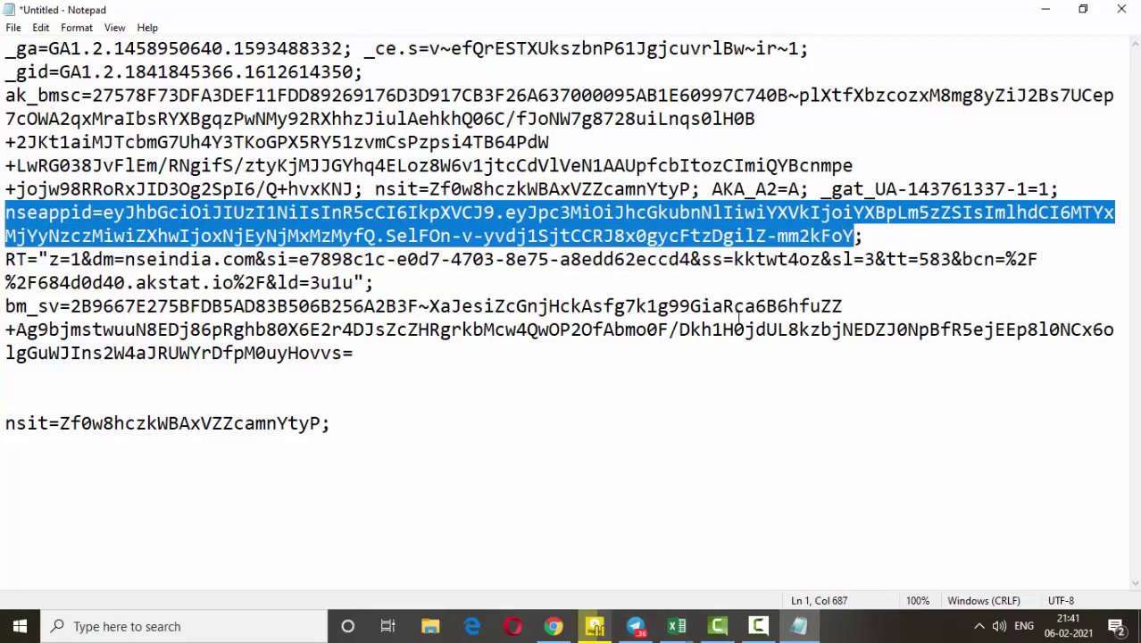
click(341, 427)
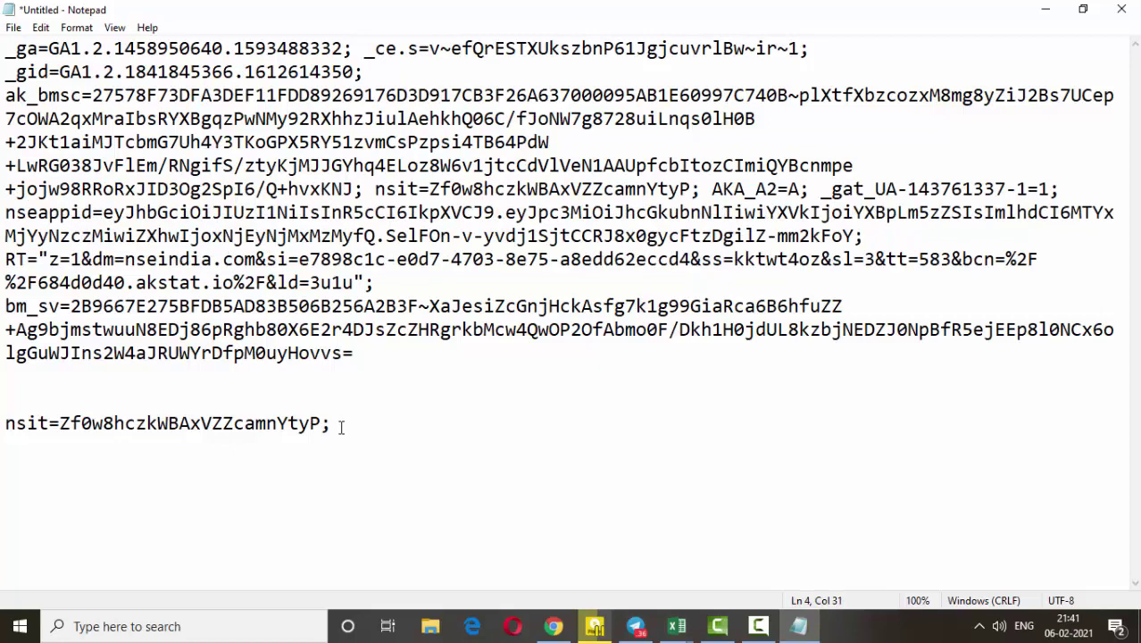
key(ctrl+v)
- Copy the combined nsit and nseappid tokens into the Cookie header value in Book1 in Excel and submit the web query
drag(8, 426, 118, 465)
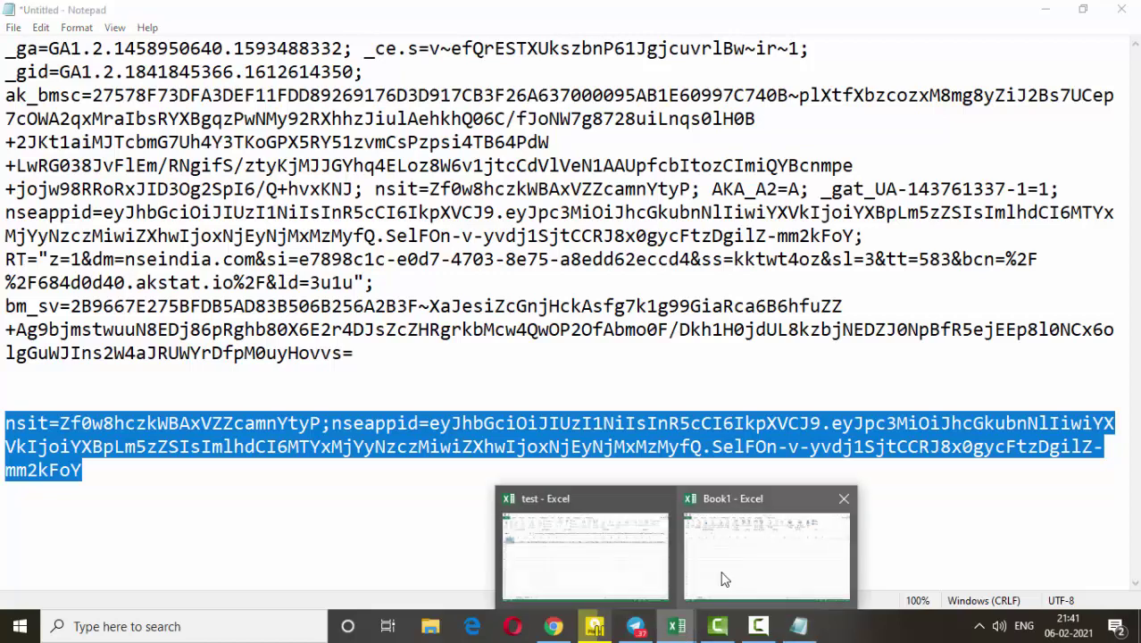
click(726, 571)
key(ctrl+v)
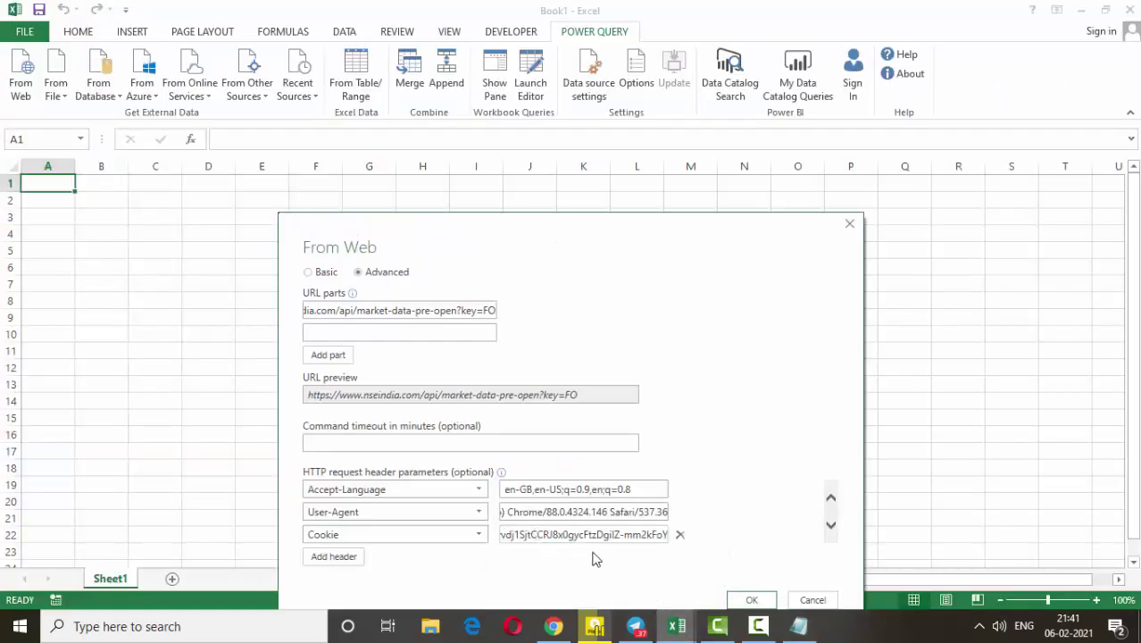
drag(675, 234, 670, 150)
click(748, 521)
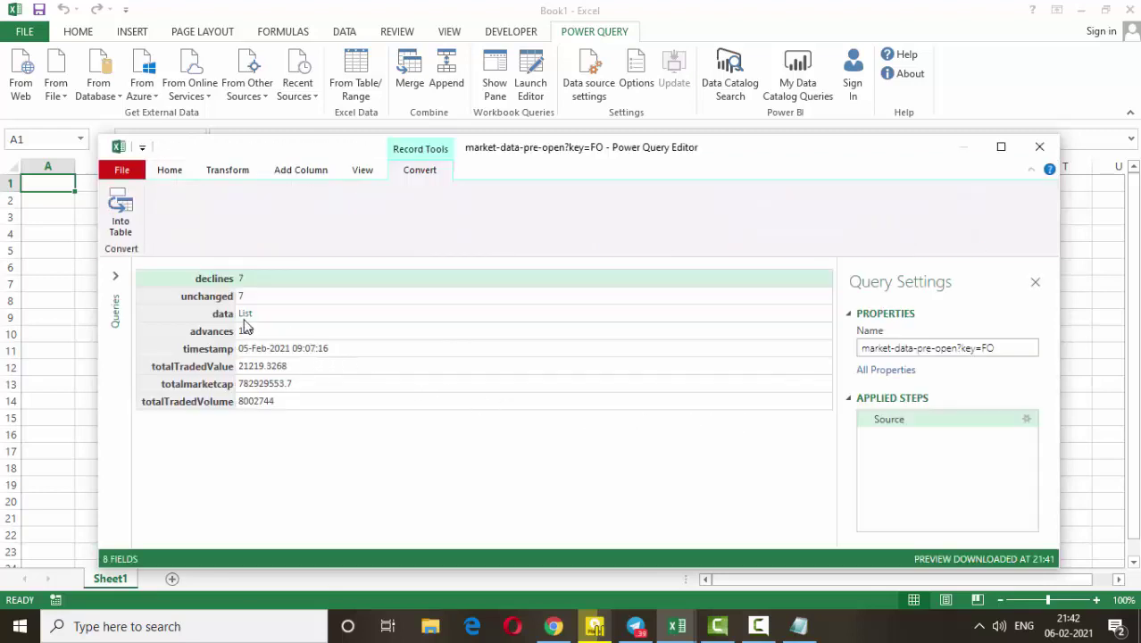
- Drill into the data list of the query result and convert it to a table with no delimiter and extra columns shown as errors
click(245, 317)
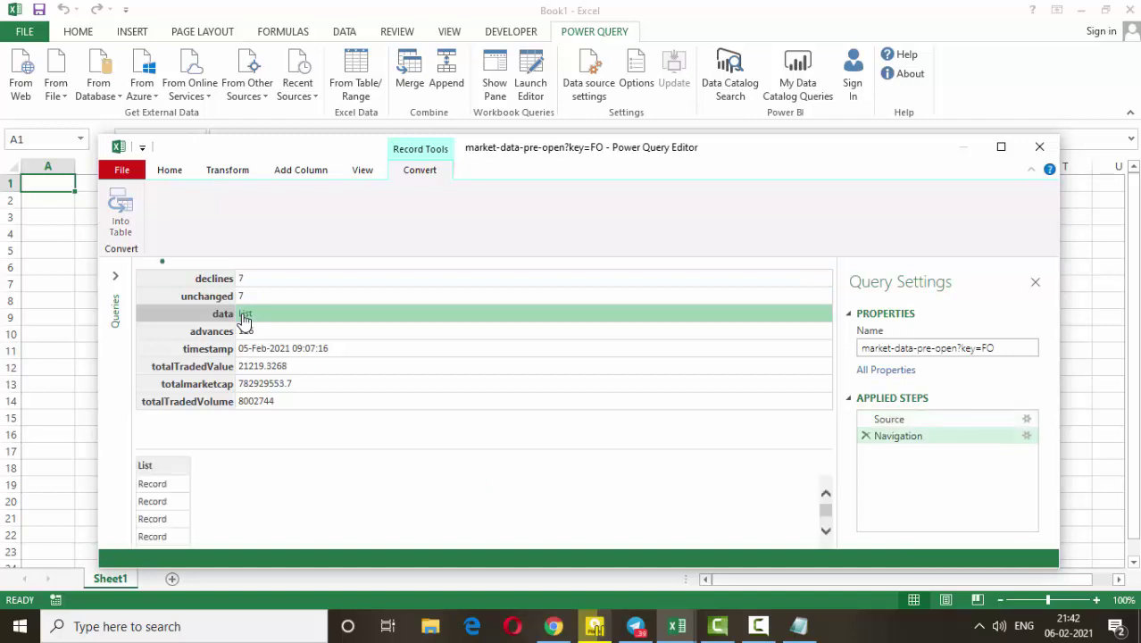
click(244, 317)
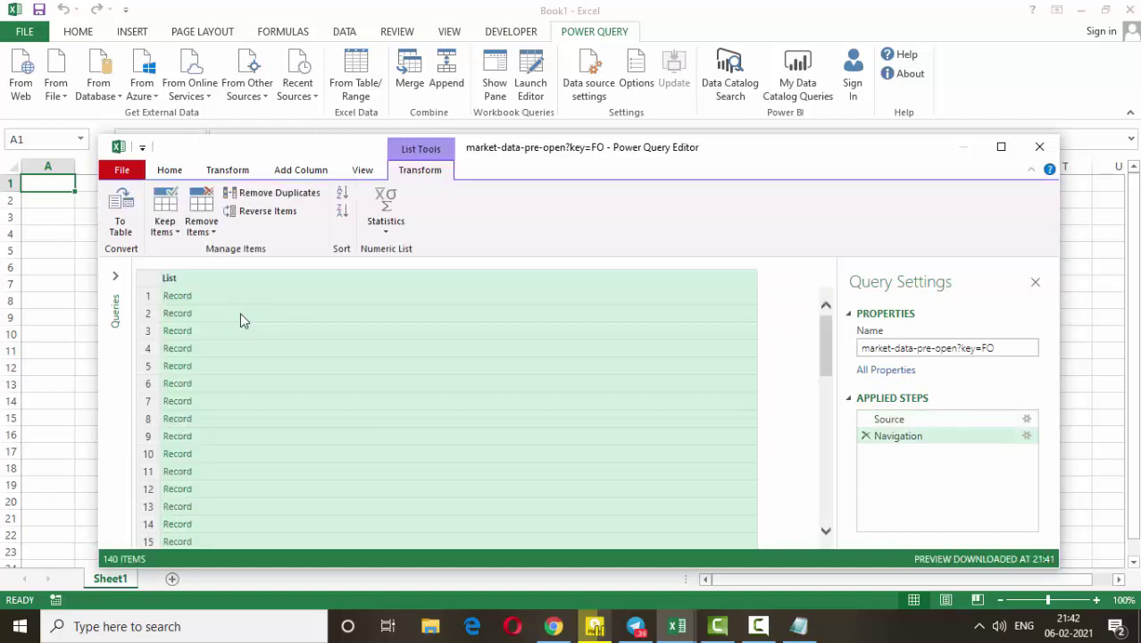
click(122, 212)
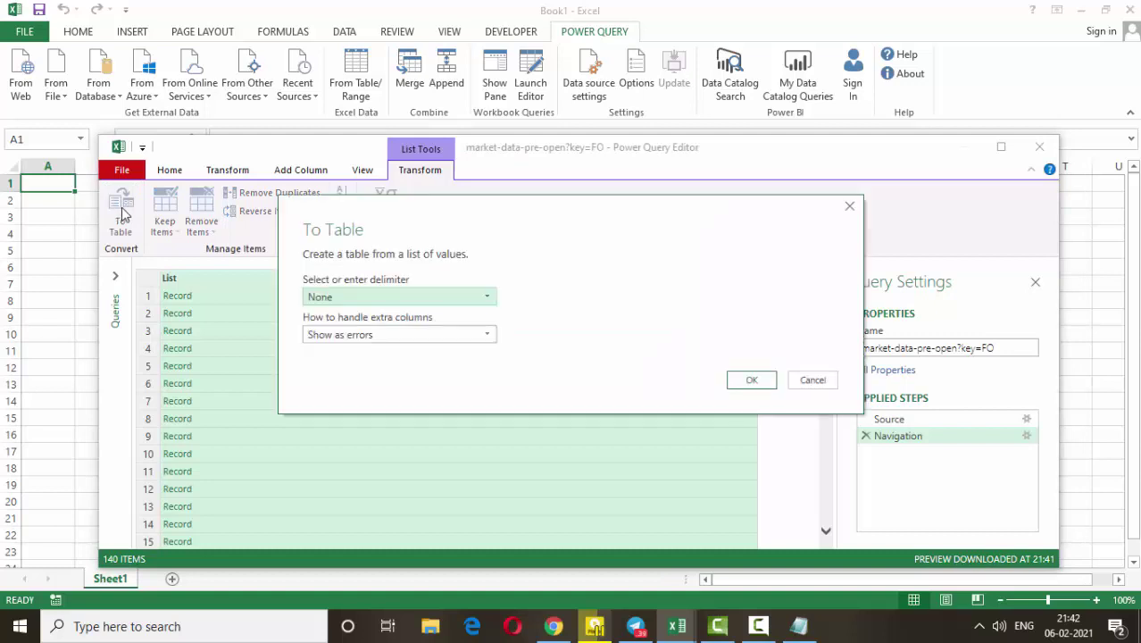
click(744, 384)
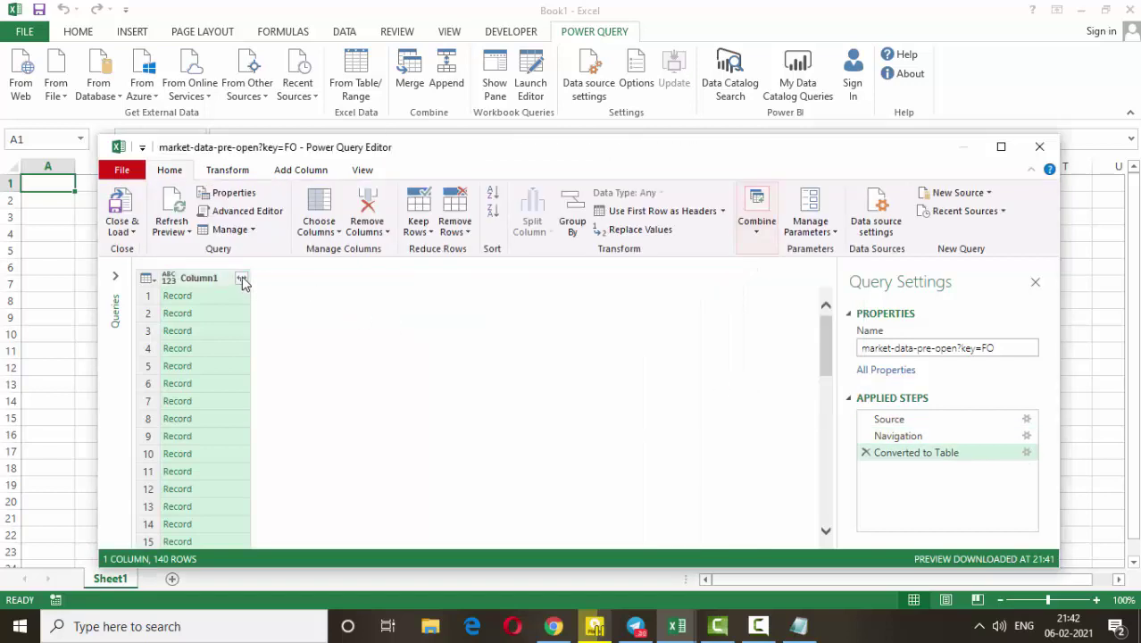
- Expand Column1 to only the metadata field, without using the original column name as prefix
click(241, 281)
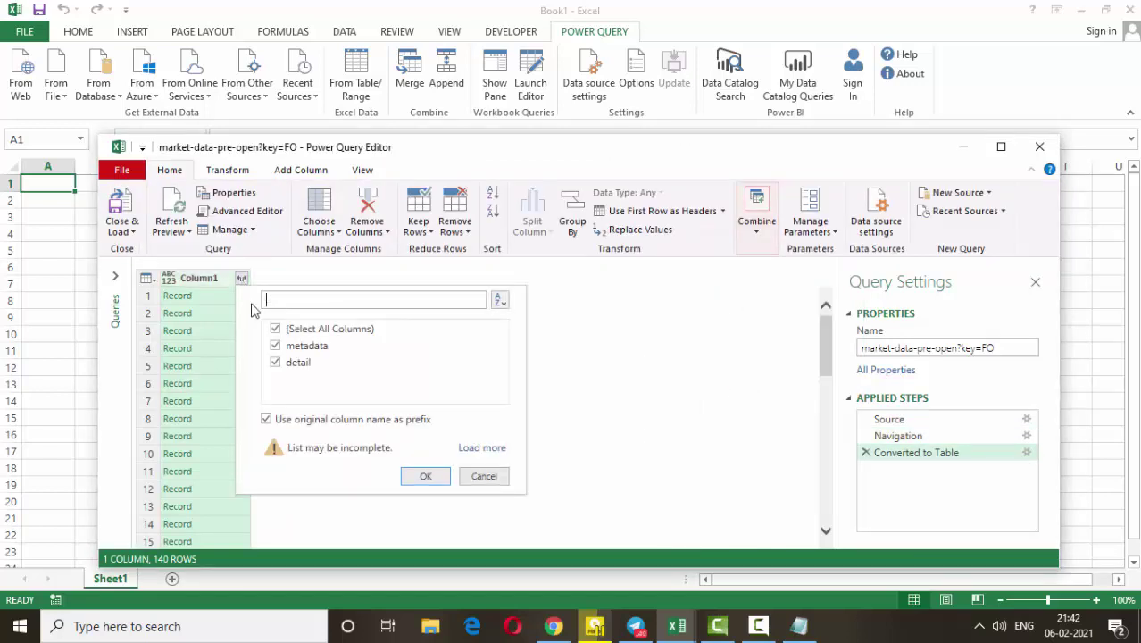
click(265, 419)
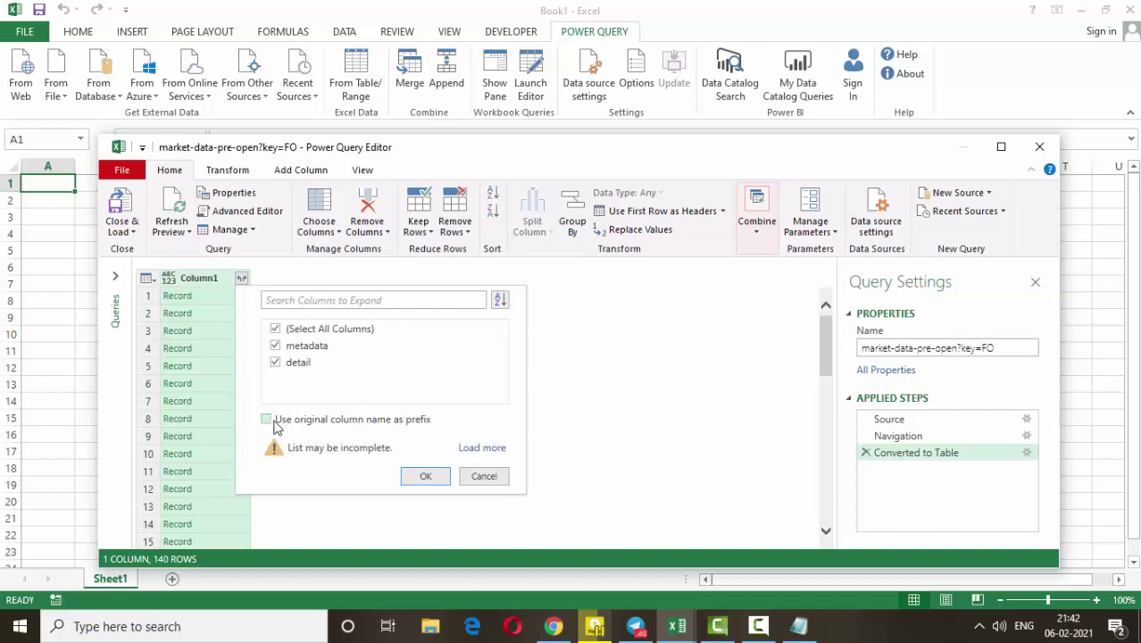
click(276, 362)
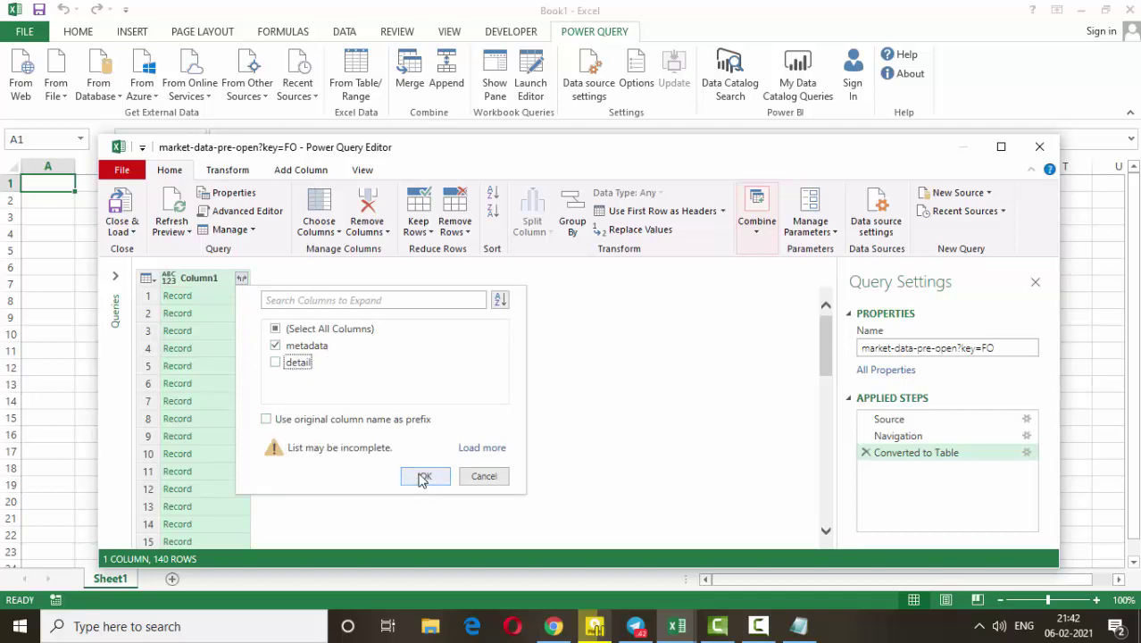
click(423, 477)
- Expand the metadata column into all its fields without a prefix and remove the identifier and purpose columns
click(245, 280)
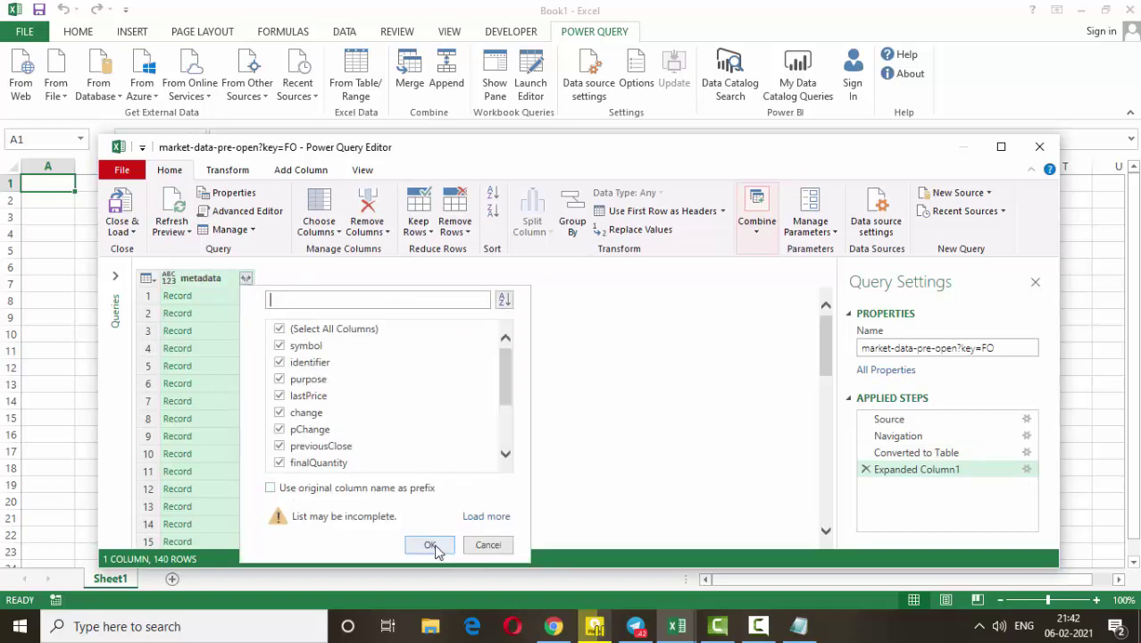
click(430, 544)
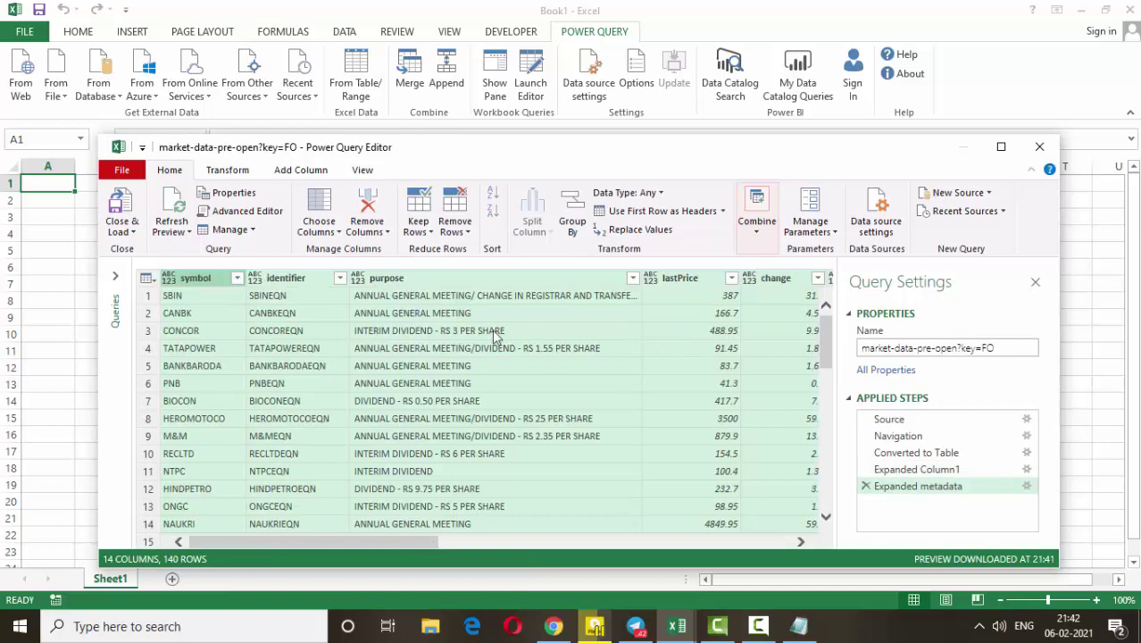
click(279, 284)
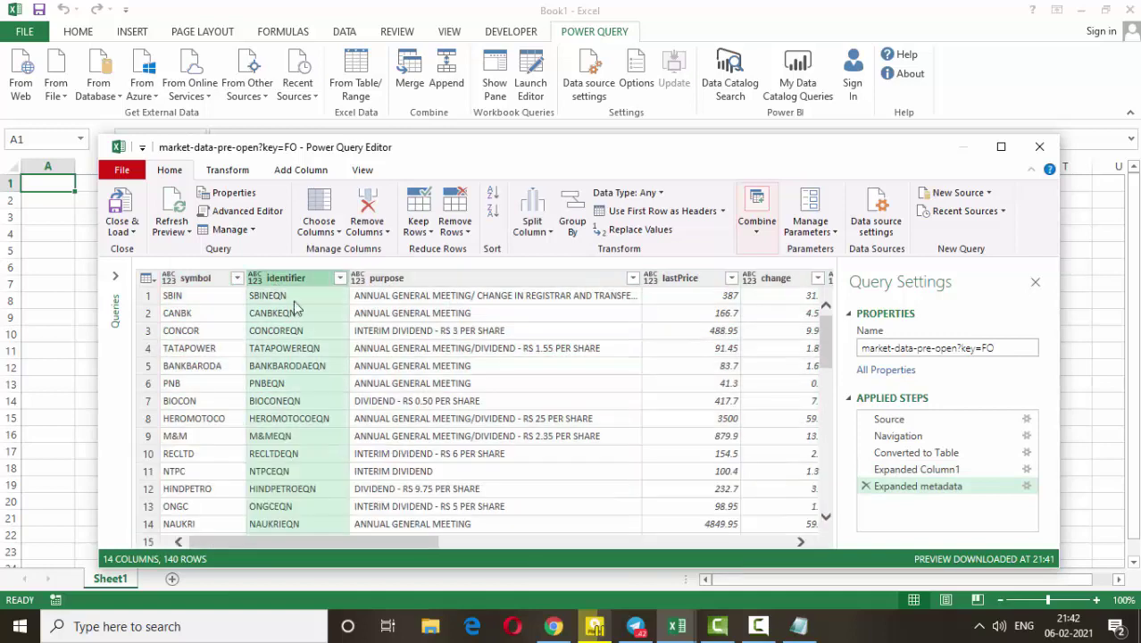
ctrl+click(397, 284)
click(368, 214)
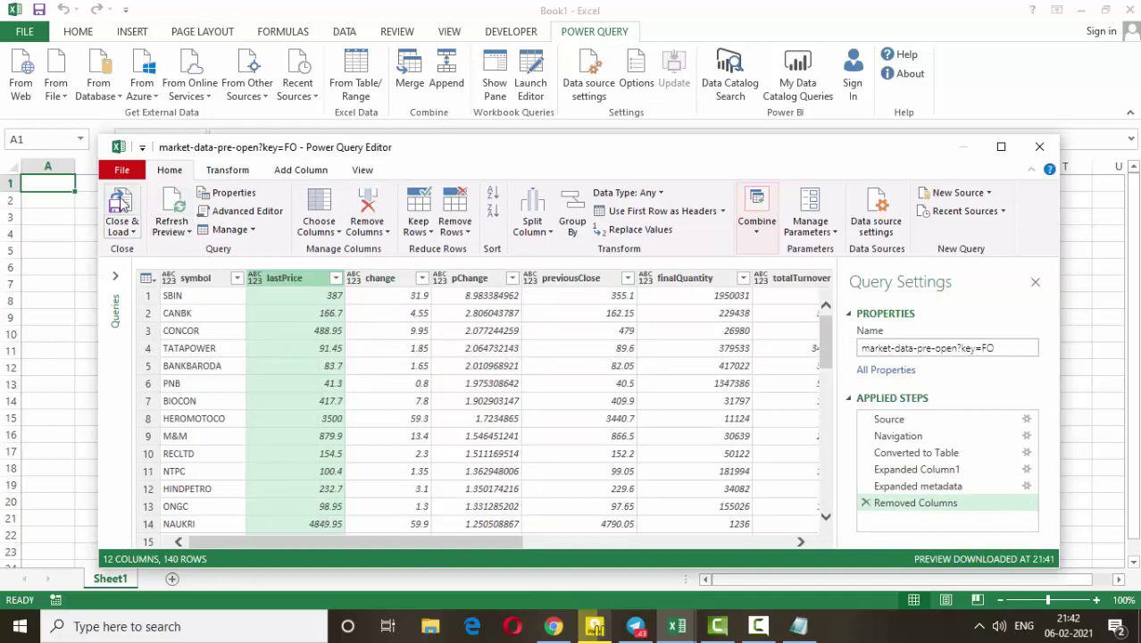
- Load the finished pre-open market query into a worksheet table and look over its columns
click(123, 205)
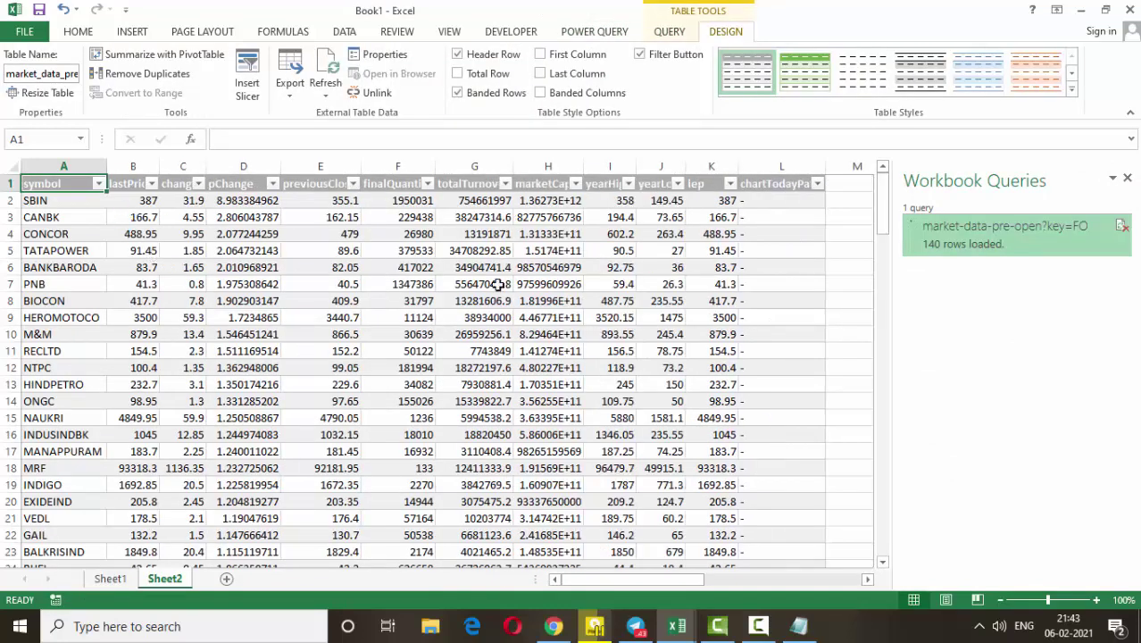
click(116, 198)
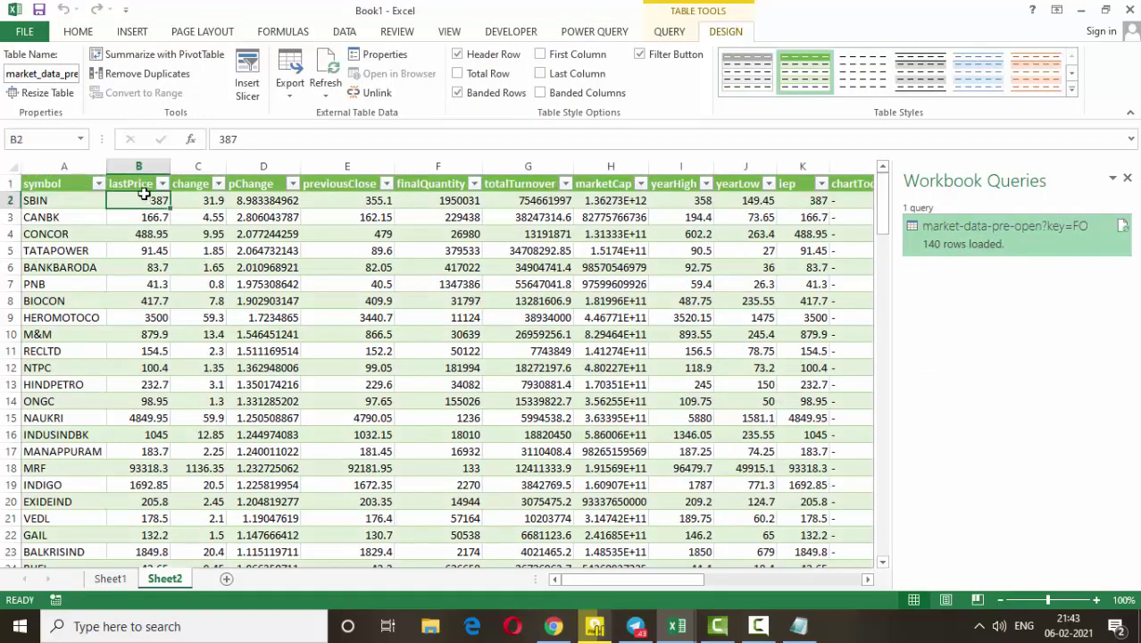
click(132, 182)
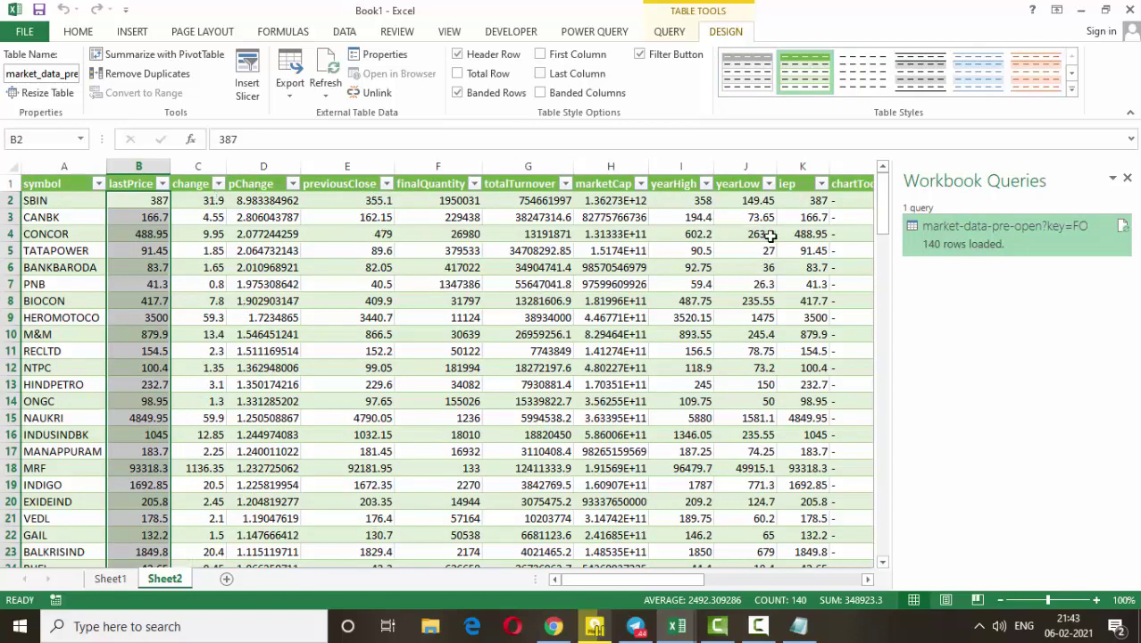
drag(629, 579, 603, 567)
- Rename the empty Sheet1 worksheet as cookies
click(120, 582)
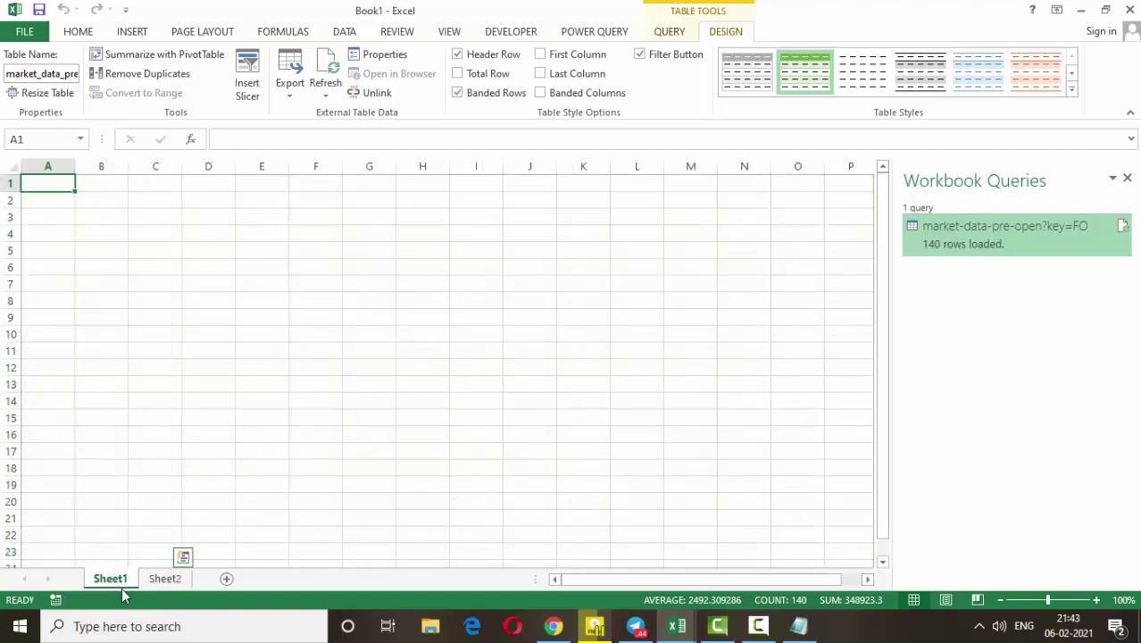
double_click(122, 580)
text(cookies)
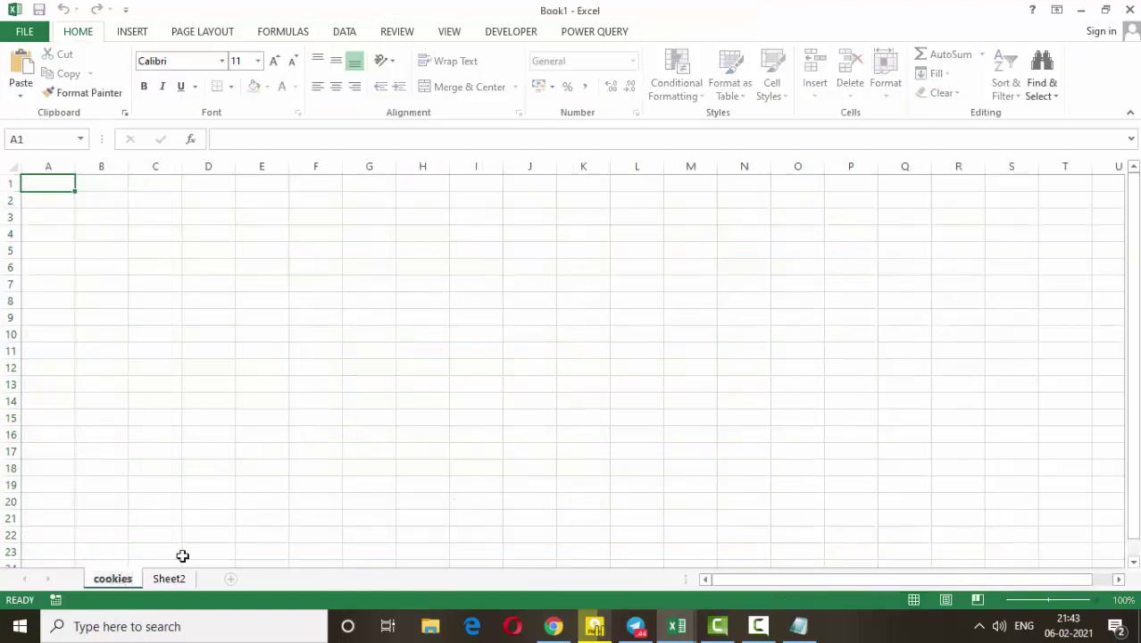
click(191, 502)
- Enter the header cookies in cell A1 of the cookies sheet
click(49, 187)
text(cookies)
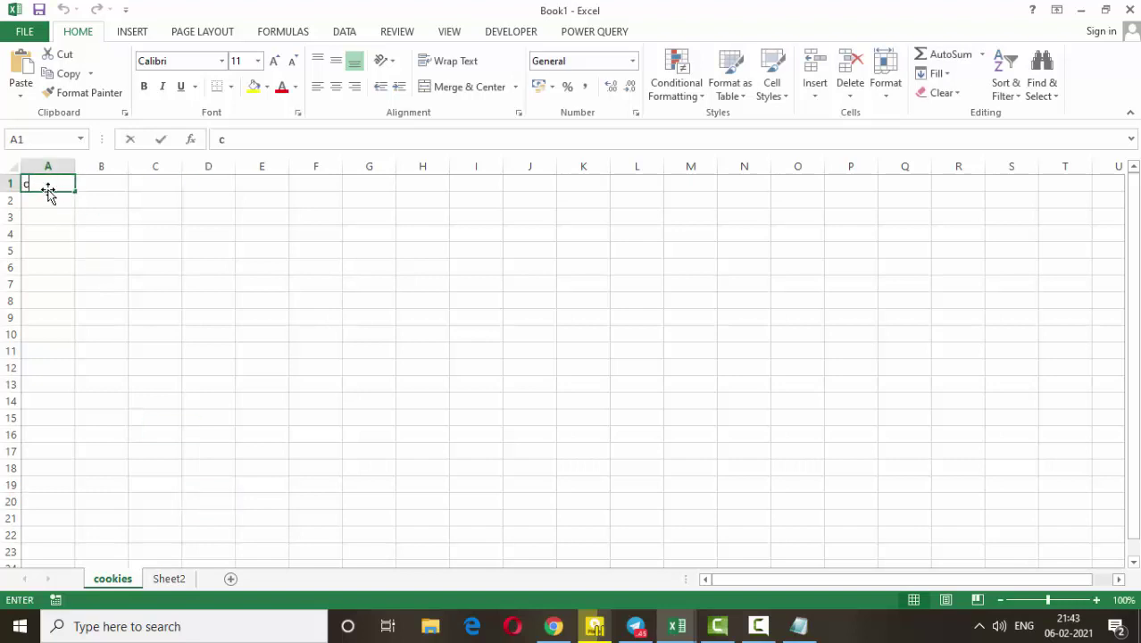
click(84, 232)
- Define the name cookies for cell A2
click(37, 200)
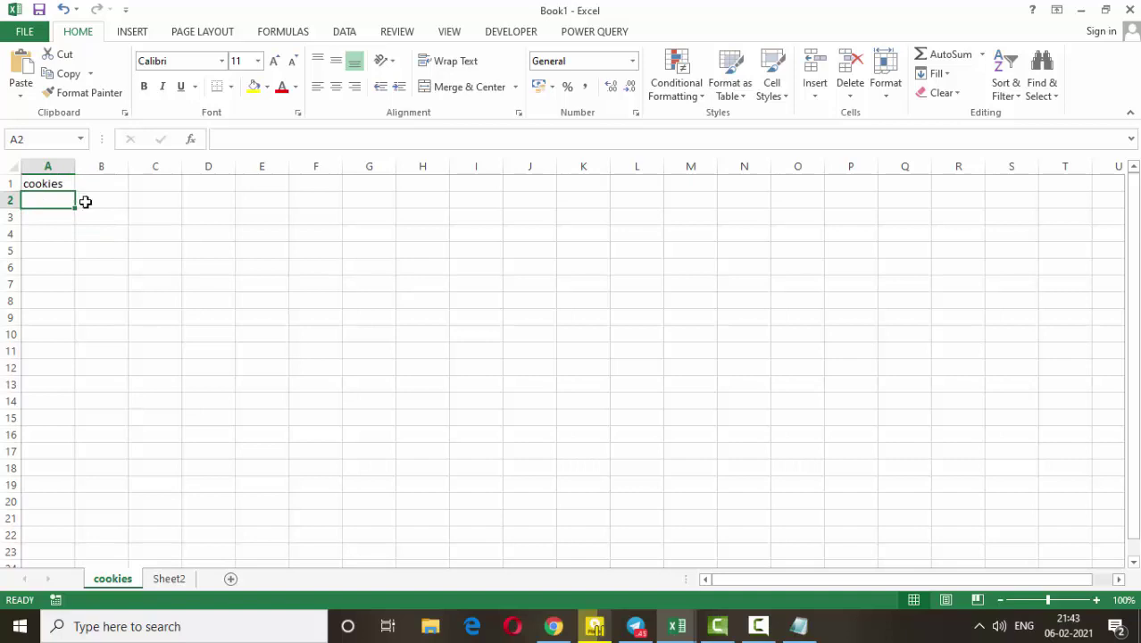
click(33, 139)
text(cookies)
key(Return)
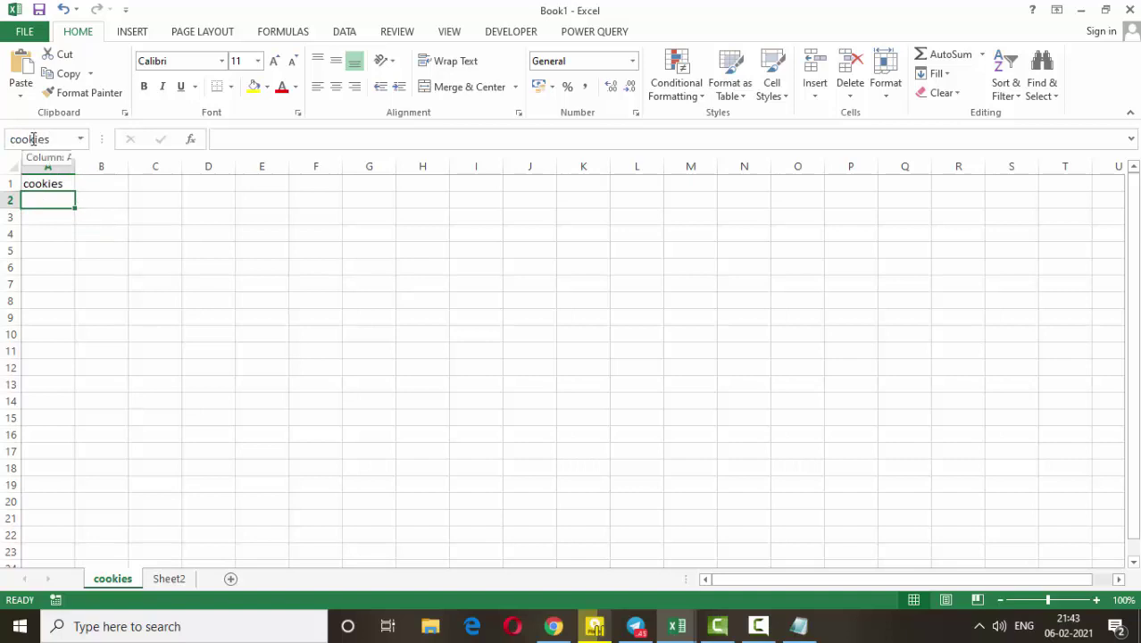
- Paste the combined nsit and nseappid cookie tokens from Notepad into cell A2 of the cookies sheet in Excel
click(797, 626)
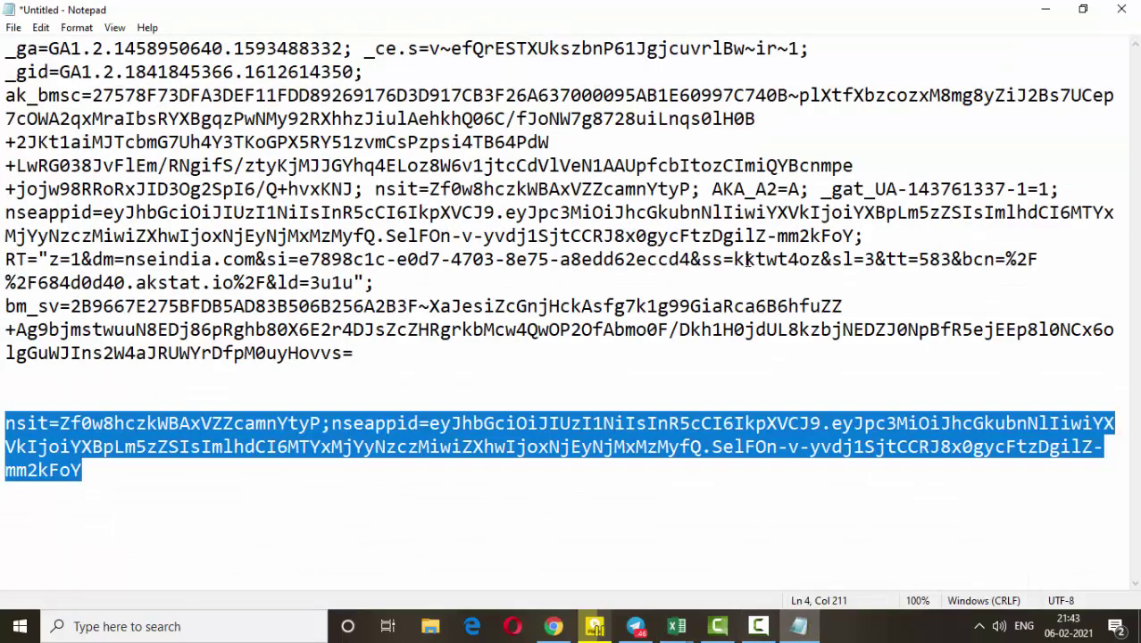
click(1046, 10)
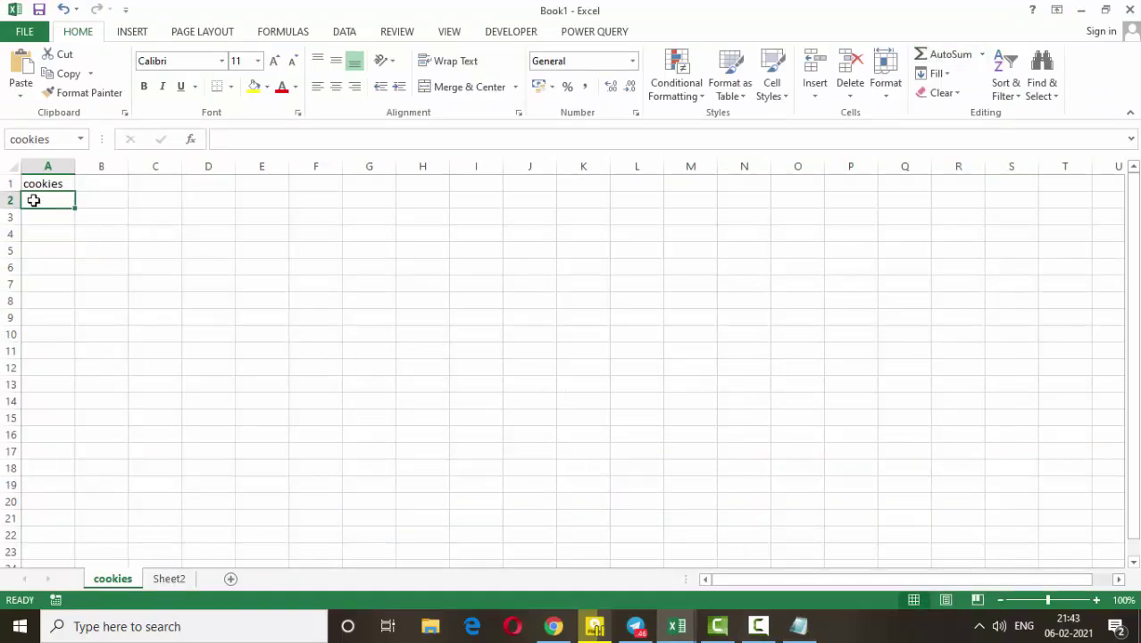
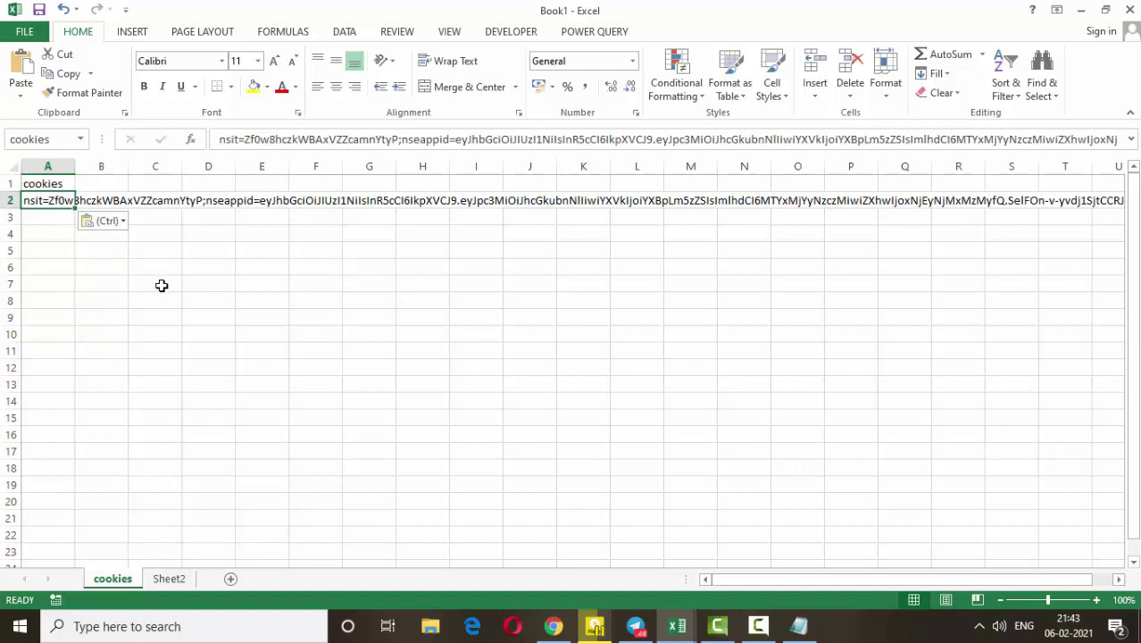
click(103, 252)
click(214, 331)
click(35, 200)
drag(198, 267, 170, 267)
- Create a Power Query table query from the range A1:A2, with the first row as headers
drag(35, 183, 50, 202)
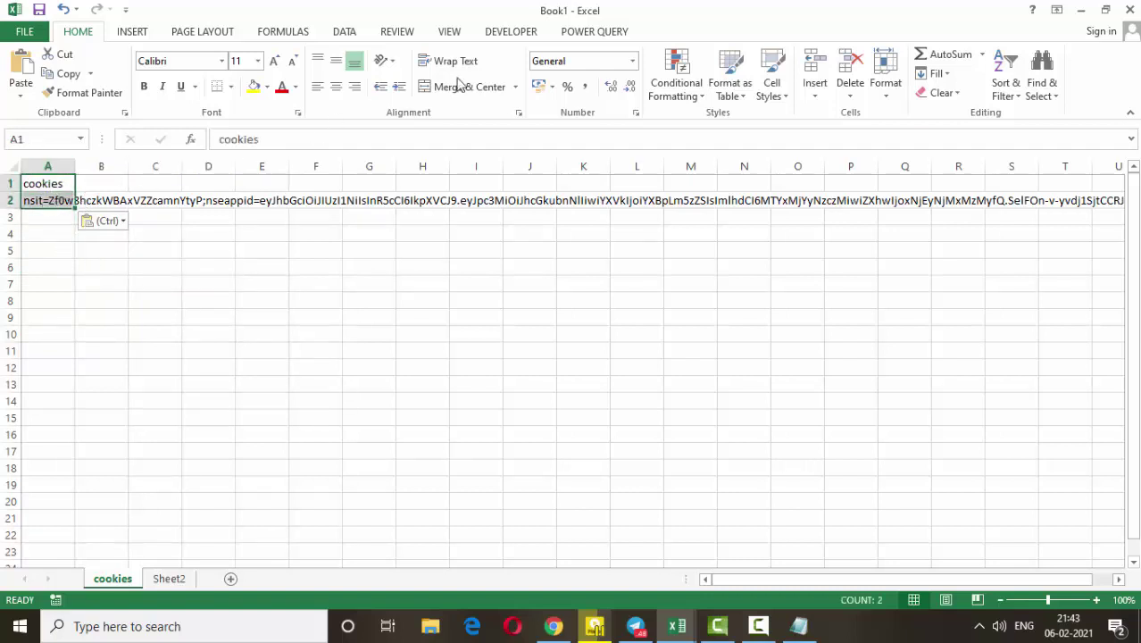
click(593, 34)
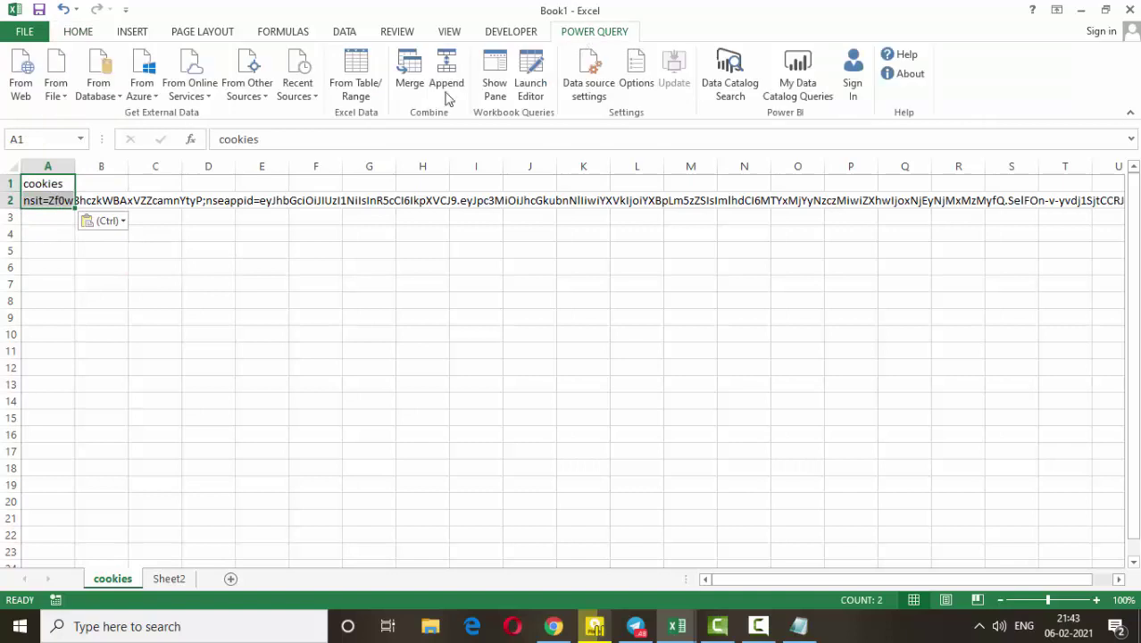
click(357, 70)
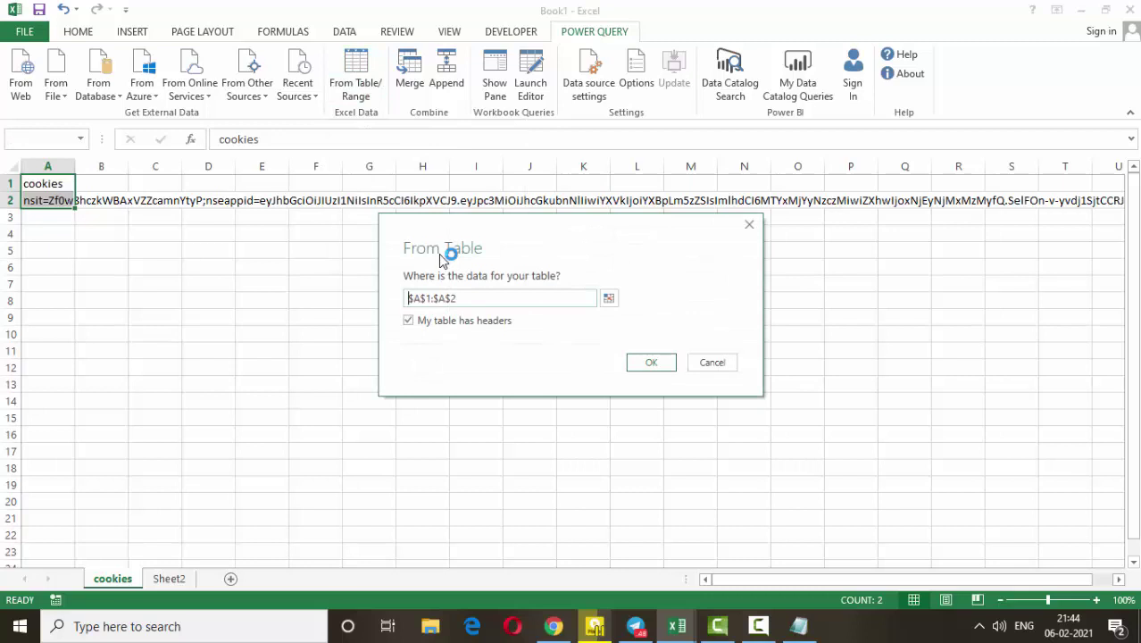
click(644, 364)
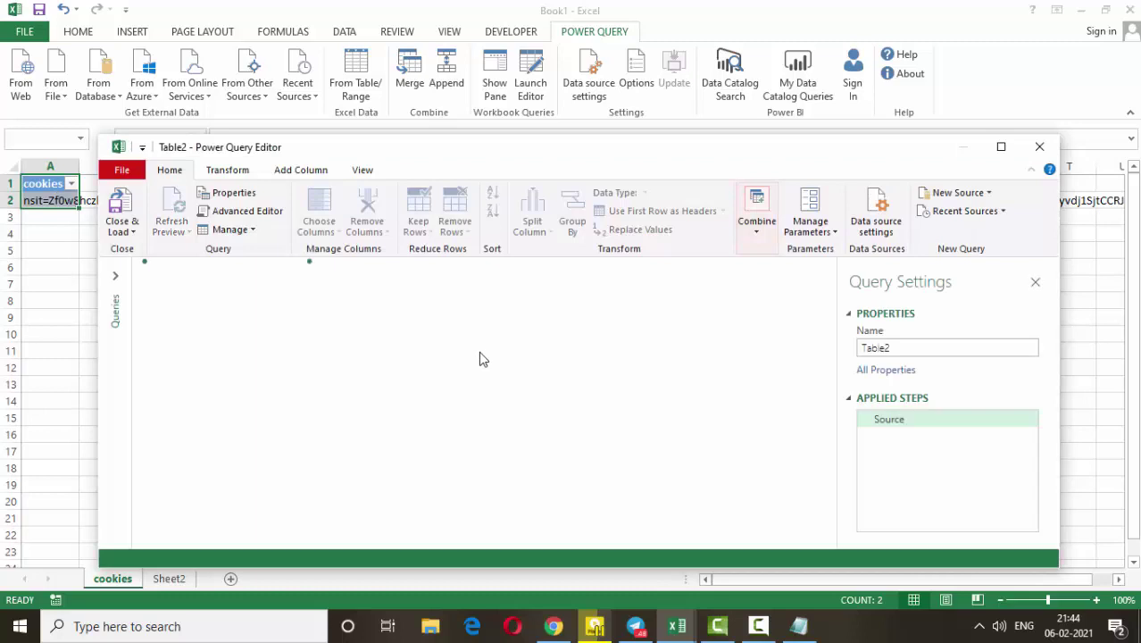
- Drill down into the single value of the cookies column so the Table2 query returns plain text
click(398, 297)
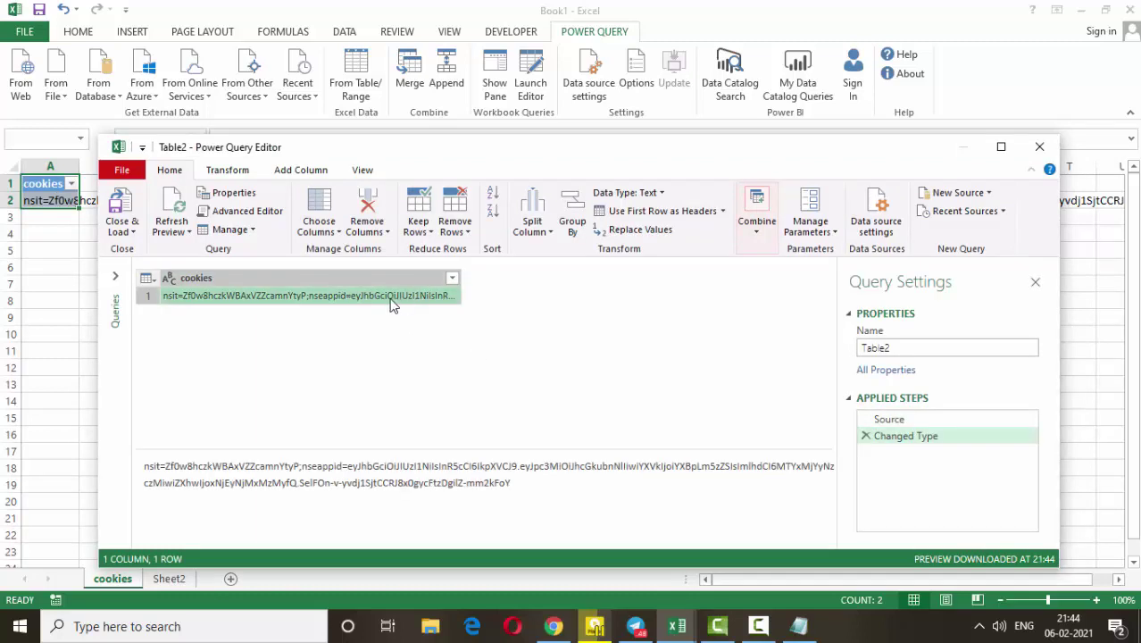
right_click(390, 303)
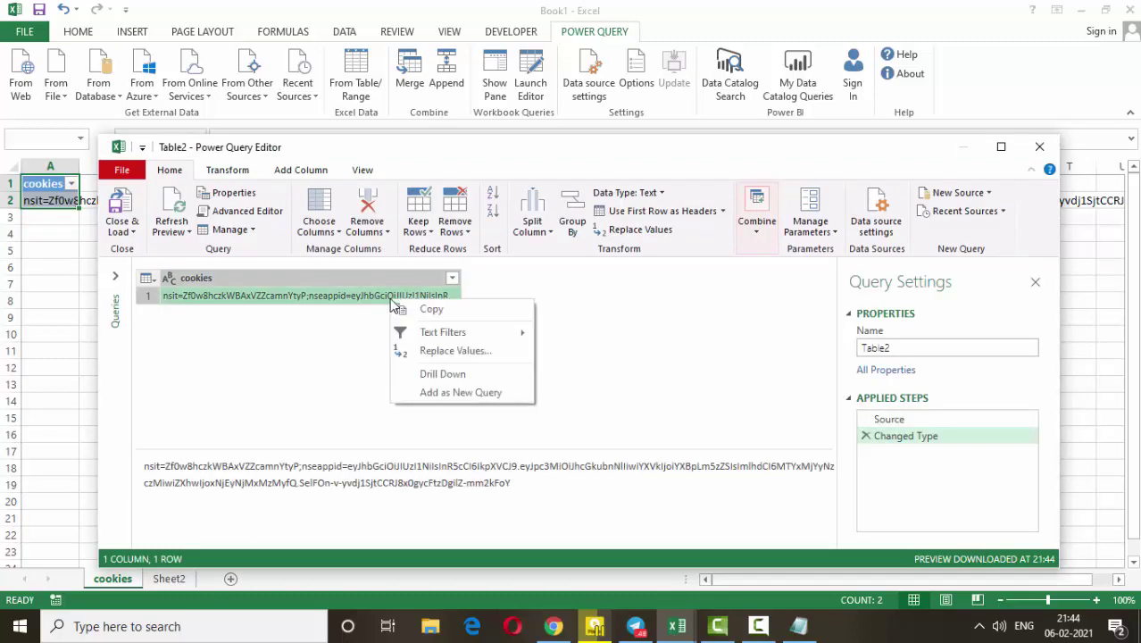
click(443, 373)
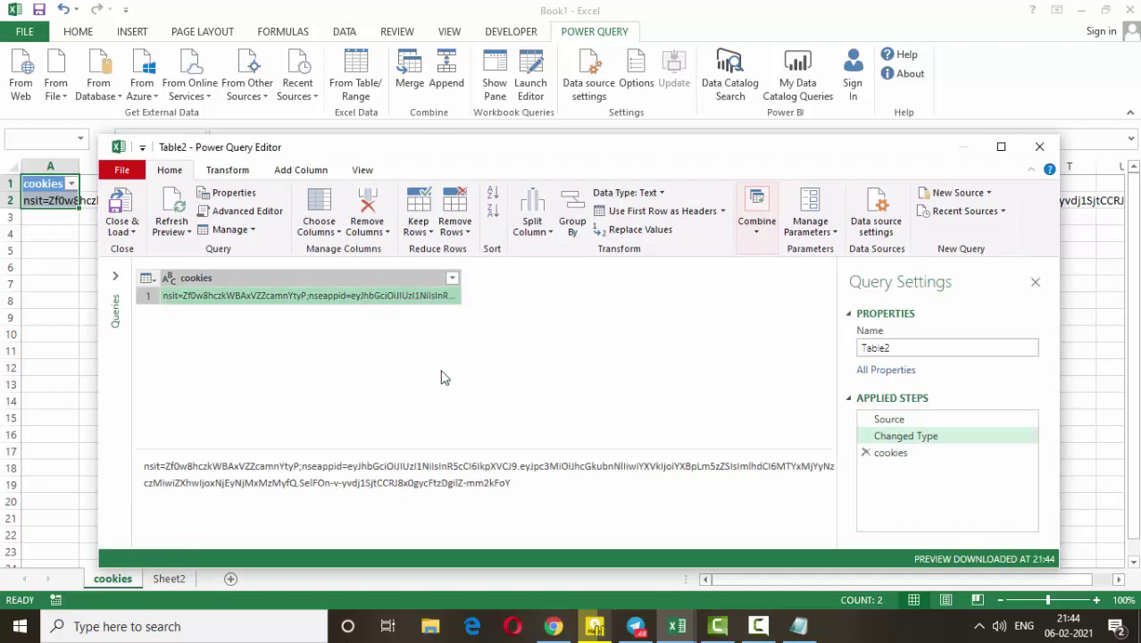
- Wrap the Table2 query code in a parameterless function in the Advanced Editor, beginning with let and cookies = () =>
click(116, 278)
click(154, 315)
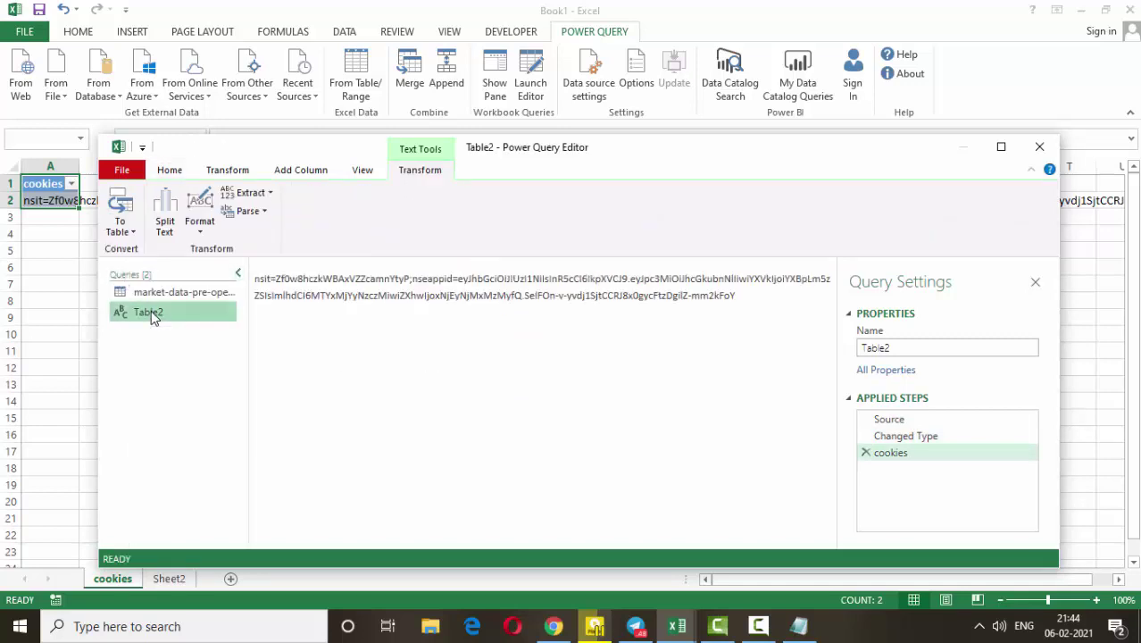
click(171, 170)
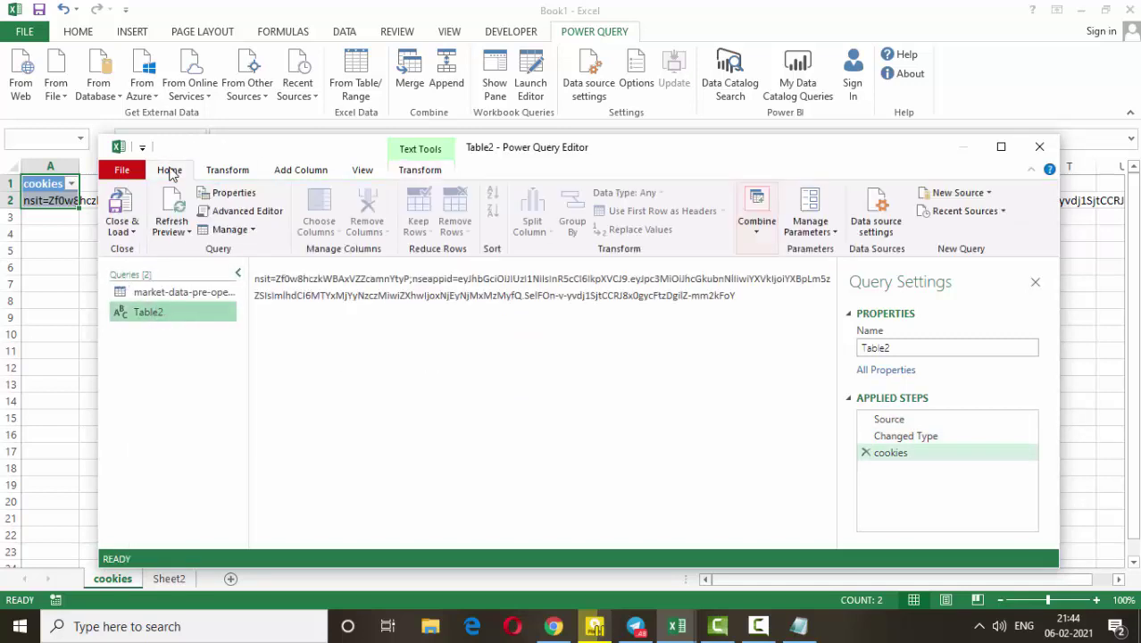
click(232, 211)
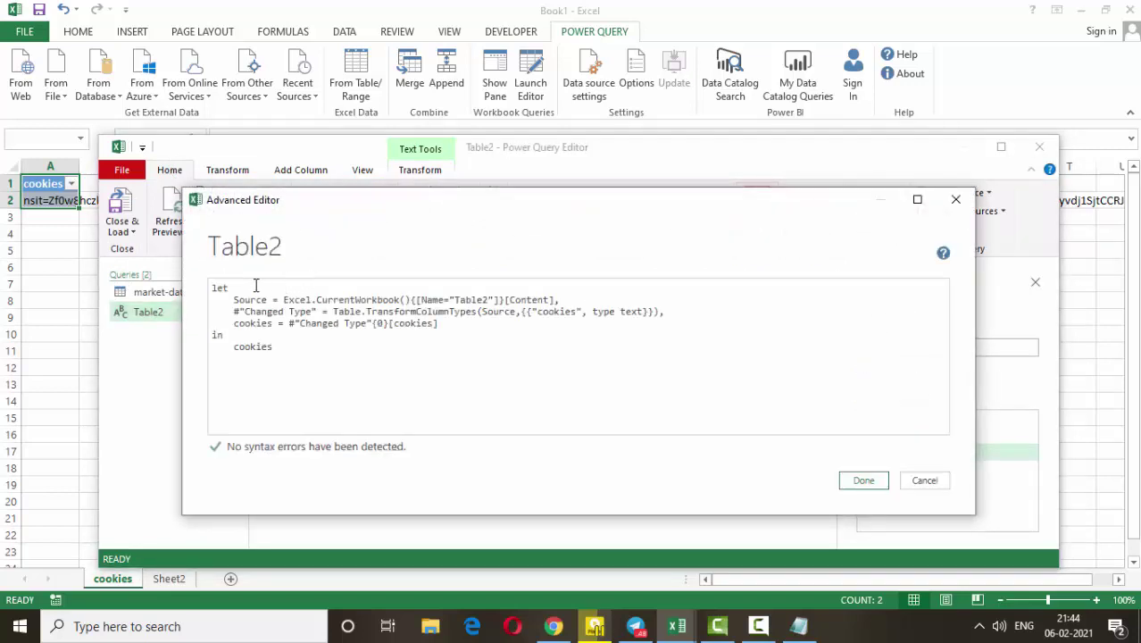
key(Return)
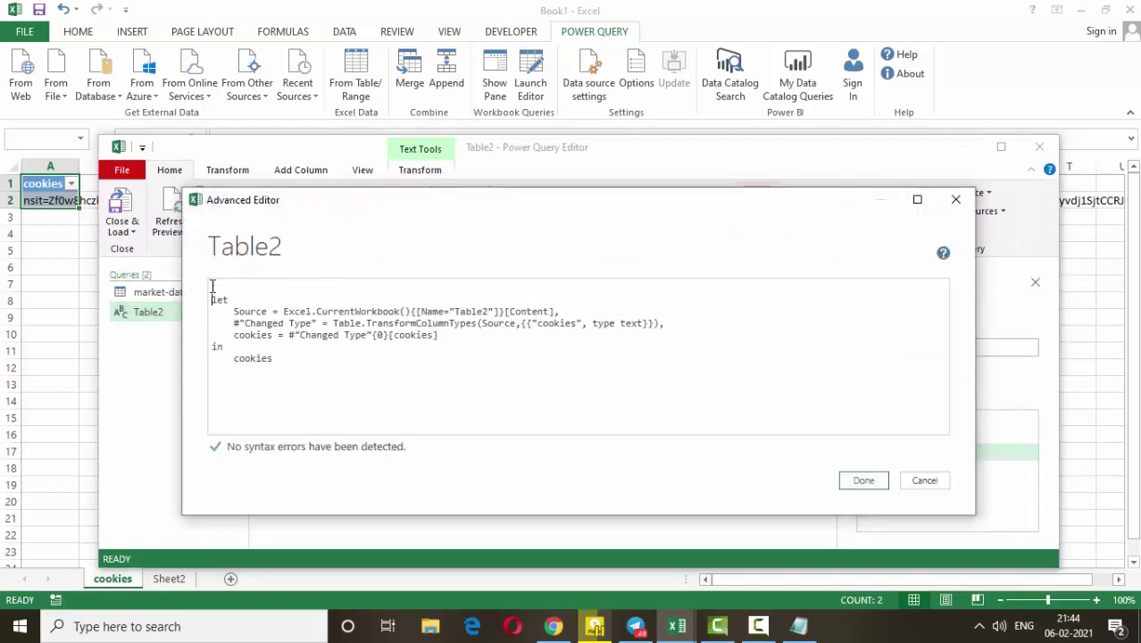
key(Return)
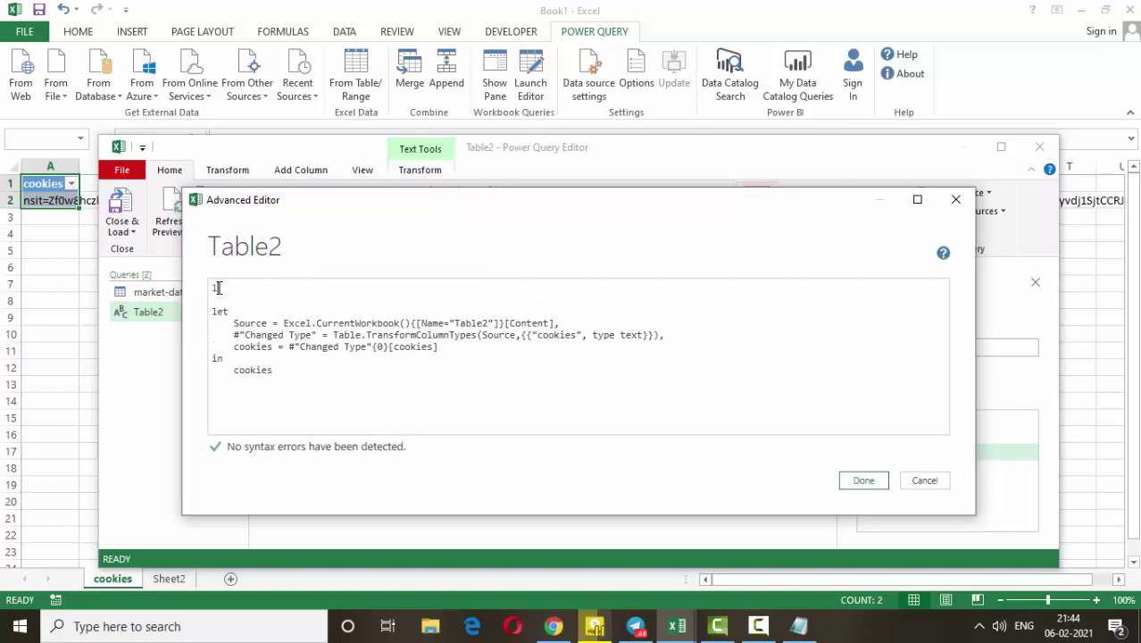
text(let)
key(Return)
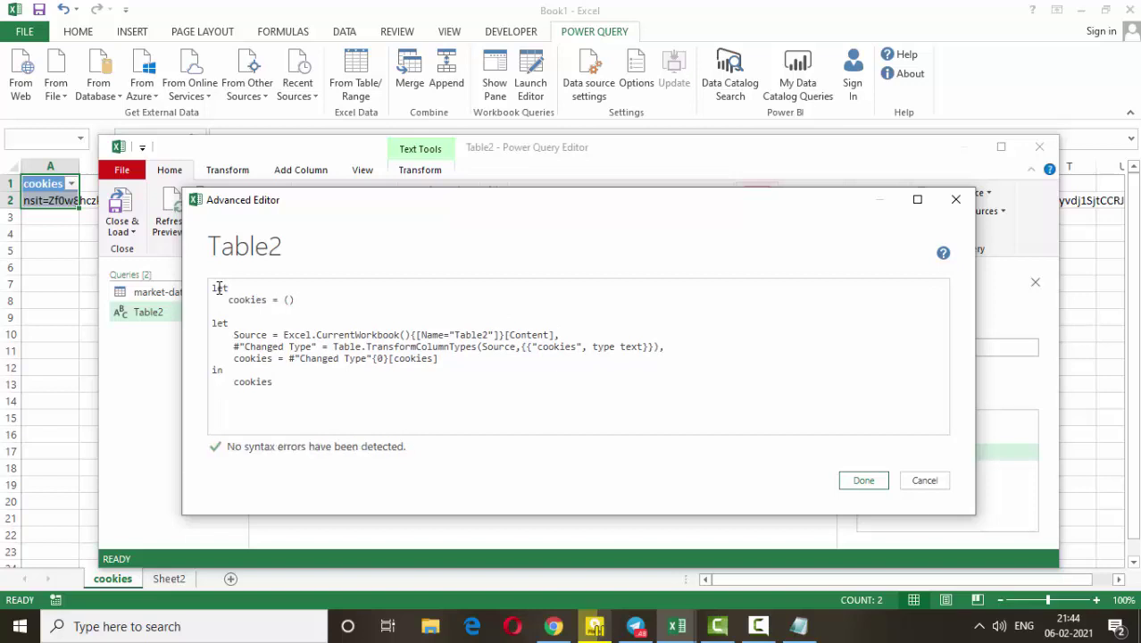
text(cookies = () =>)
click(298, 386)
key(Return)
click(859, 480)
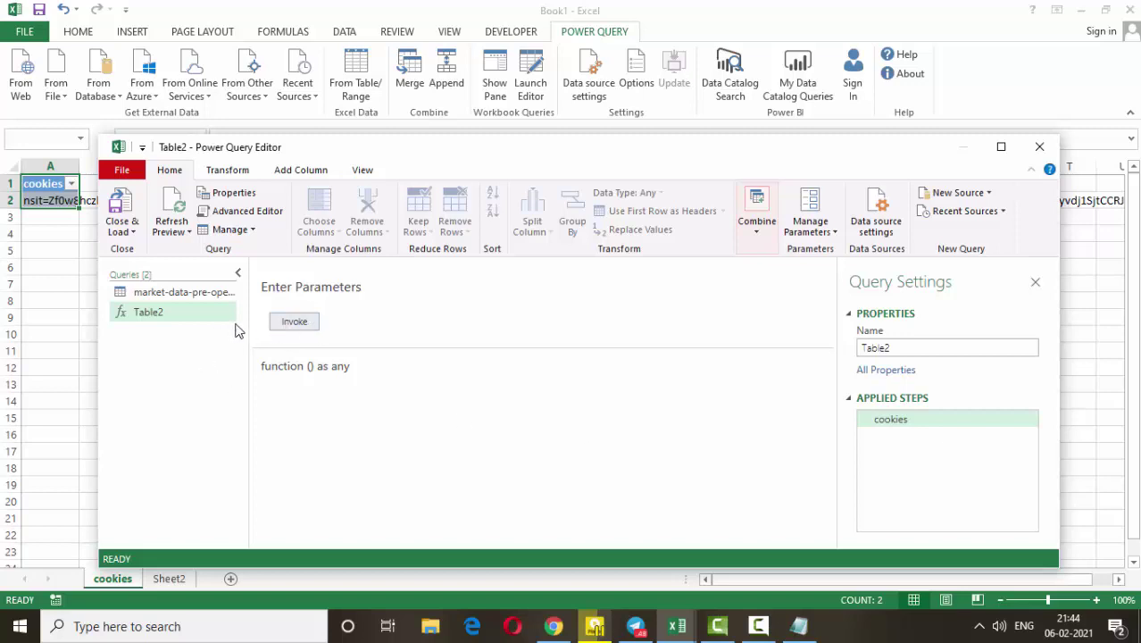
- Rename the Table2 function query as cookies and load it to the workbook
drag(911, 349, 864, 358)
text(cook)
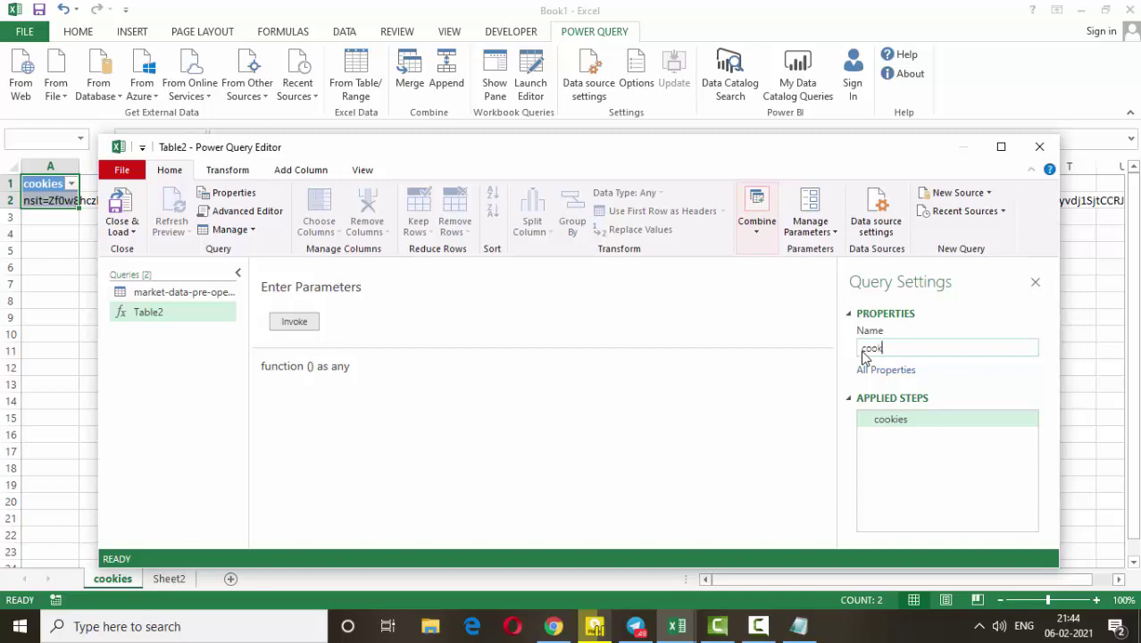
text(ies)
key(Return)
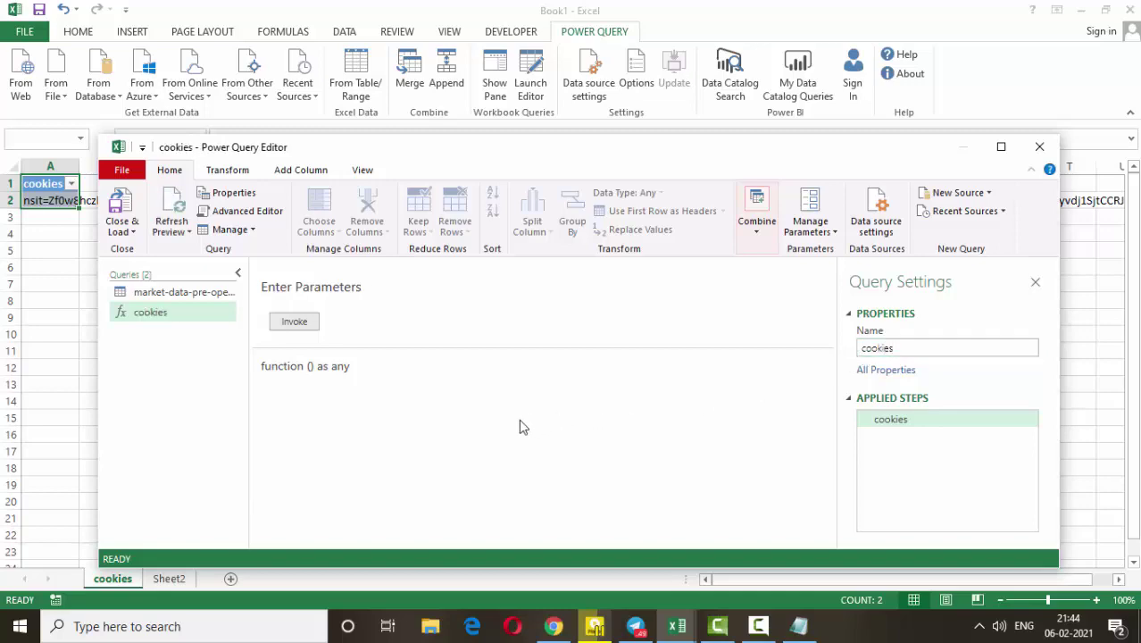
click(119, 203)
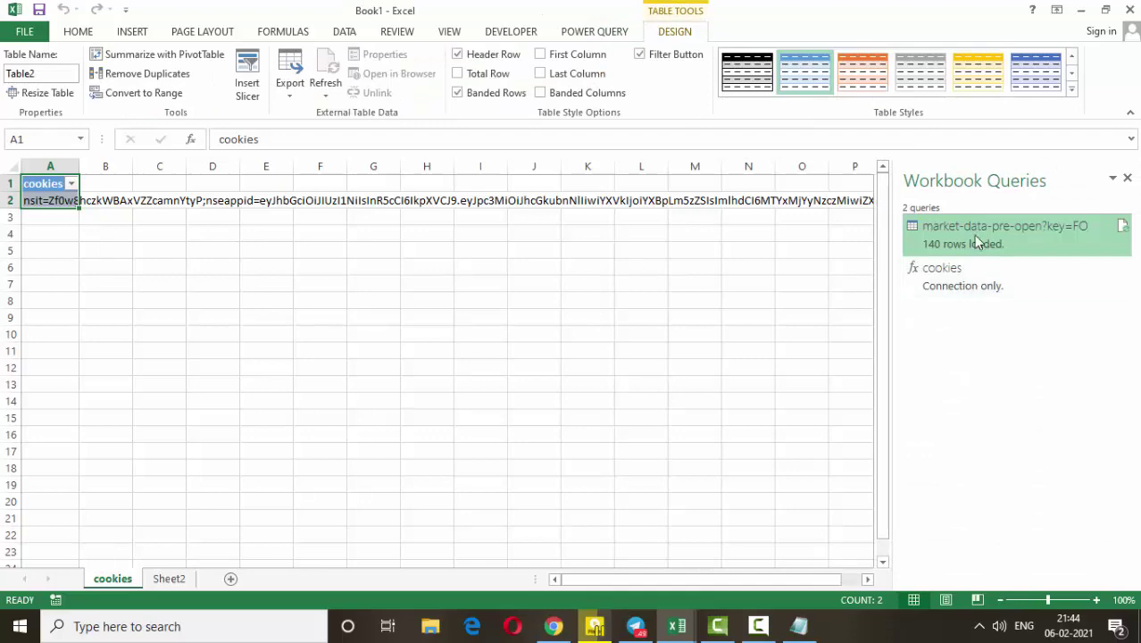
- In the market-data-pre-open?key=FO query's Advanced Editor code, replace the hard-coded Cookie header value with the function call cookies()
right_click(975, 238)
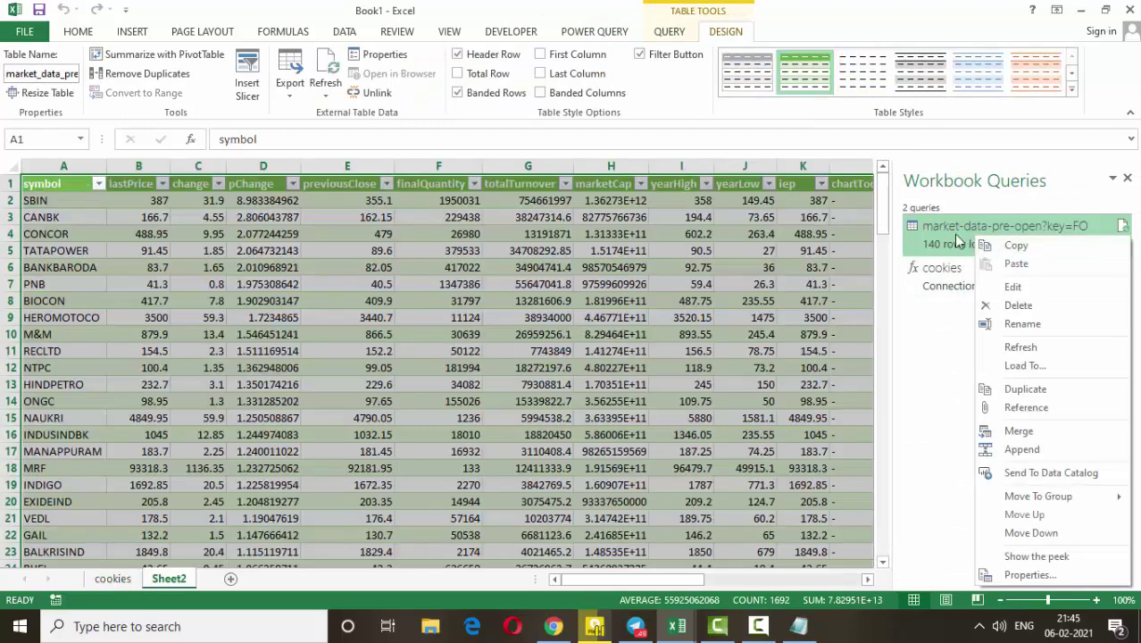
click(1012, 286)
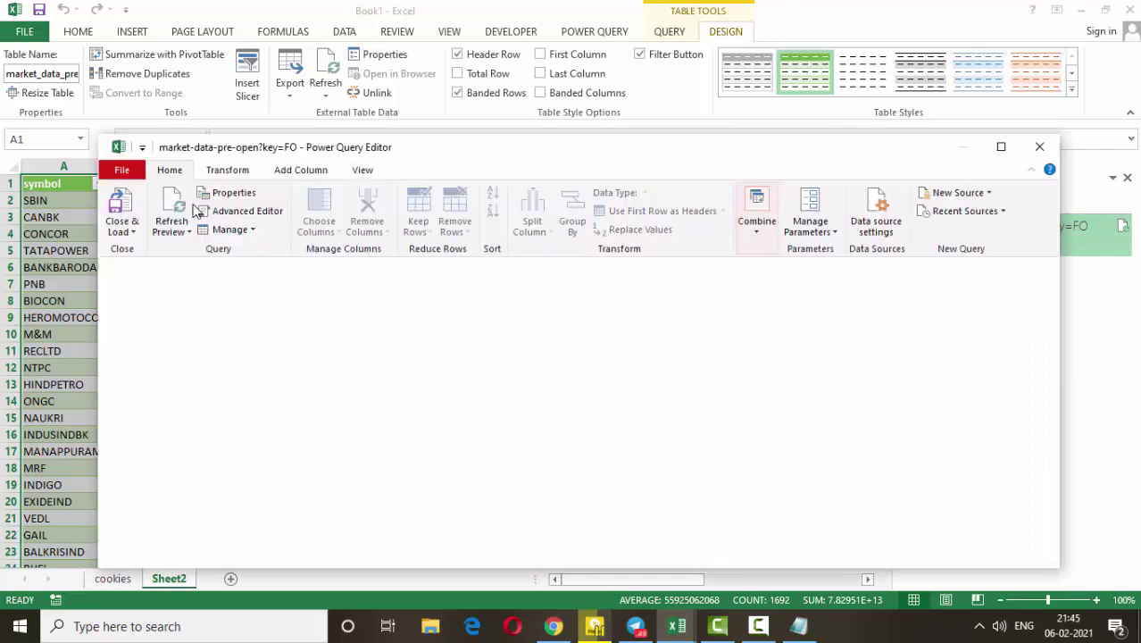
click(239, 211)
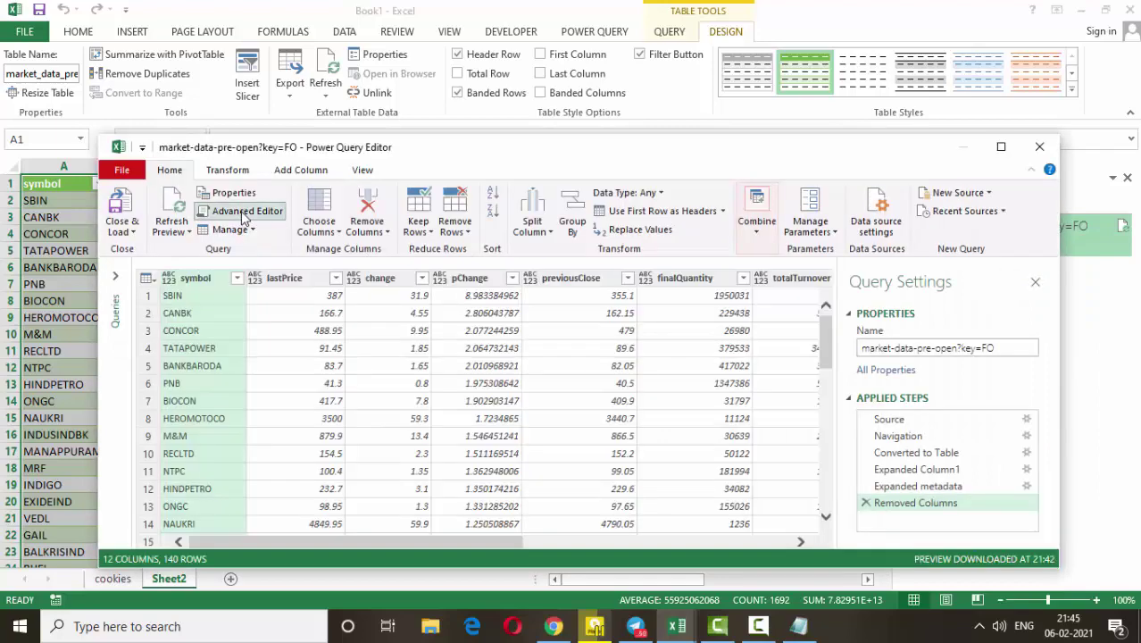
drag(388, 431, 883, 429)
key(BackSpace)
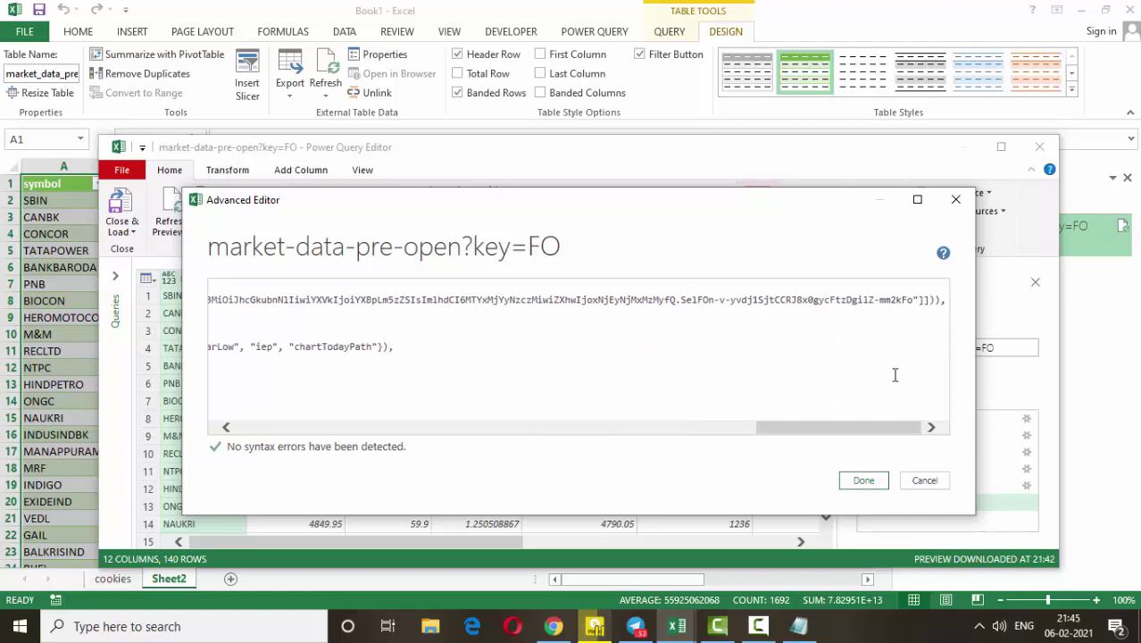
key(BackSpace)
key(BackSpace)
key(BackSpace)
key(BackSpace)
key(BackSpace)
key(BackSpace)
key(BackSpace)
key(BackSpace)
key(BackSpace)
key(BackSpace)
key(BackSpace)
key(BackSpace)
key(BackSpace)
key(BackSpace)
key(BackSpace)
key(BackSpace)
key(BackSpace)
key(BackSpace)
key(BackSpace)
key(BackSpace)
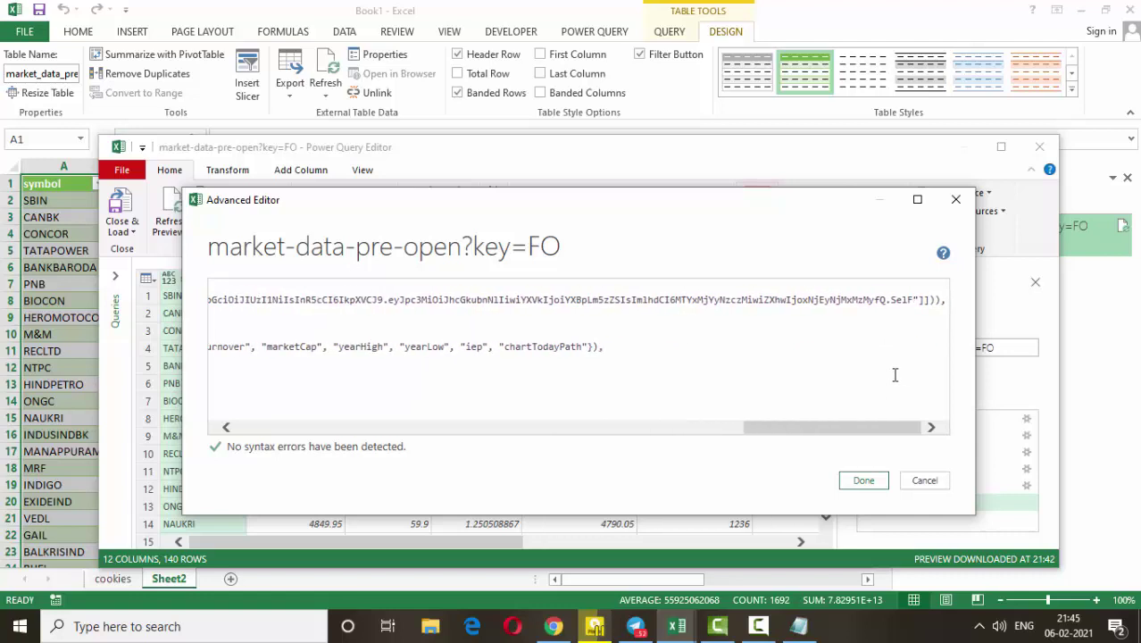
key(BackSpace)
key(BackSpace)
key(BackSpace)
key(BackSpace)
key(BackSpace)
key(BackSpace)
key(BackSpace)
key(BackSpace)
key(BackSpace)
key(BackSpace)
key(BackSpace)
key(BackSpace)
key(BackSpace)
key(BackSpace)
key(BackSpace)
key(BackSpace)
key(BackSpace)
key(BackSpace)
key(BackSpace)
key(BackSpace)
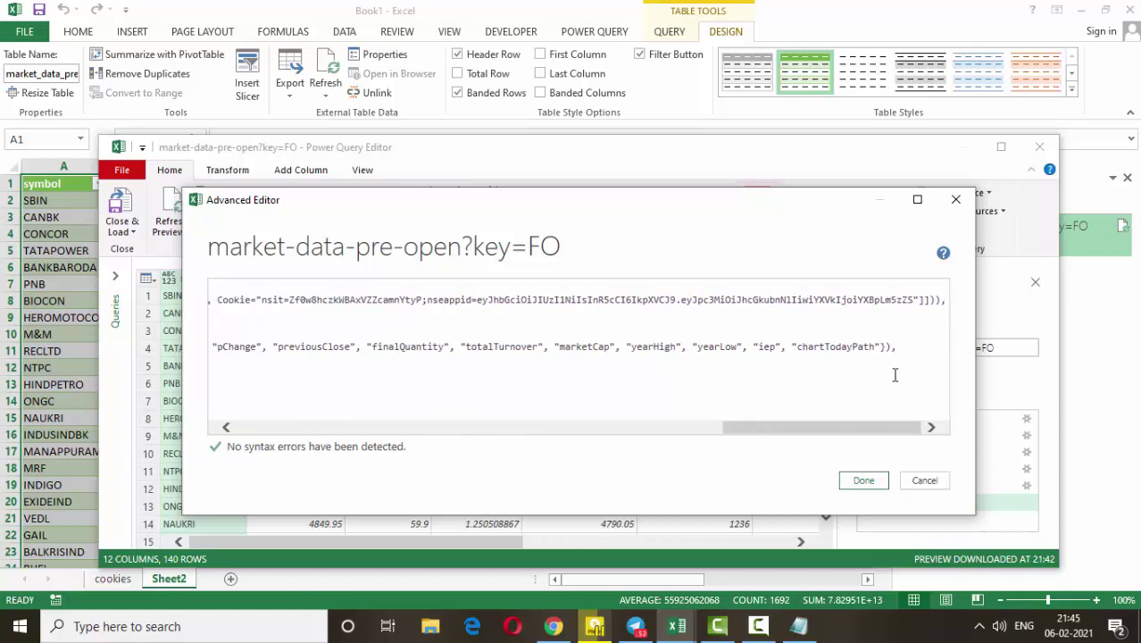
key(BackSpace)
key(BackSpace)
key(BackSpace)
key(BackSpace)
key(BackSpace)
key(BackSpace)
key(BackSpace)
key(BackSpace)
key(BackSpace)
key(BackSpace)
key(BackSpace)
key(BackSpace)
key(BackSpace)
key(BackSpace)
key(BackSpace)
key(BackSpace)
key(BackSpace)
key(BackSpace)
key(BackSpace)
key(BackSpace)
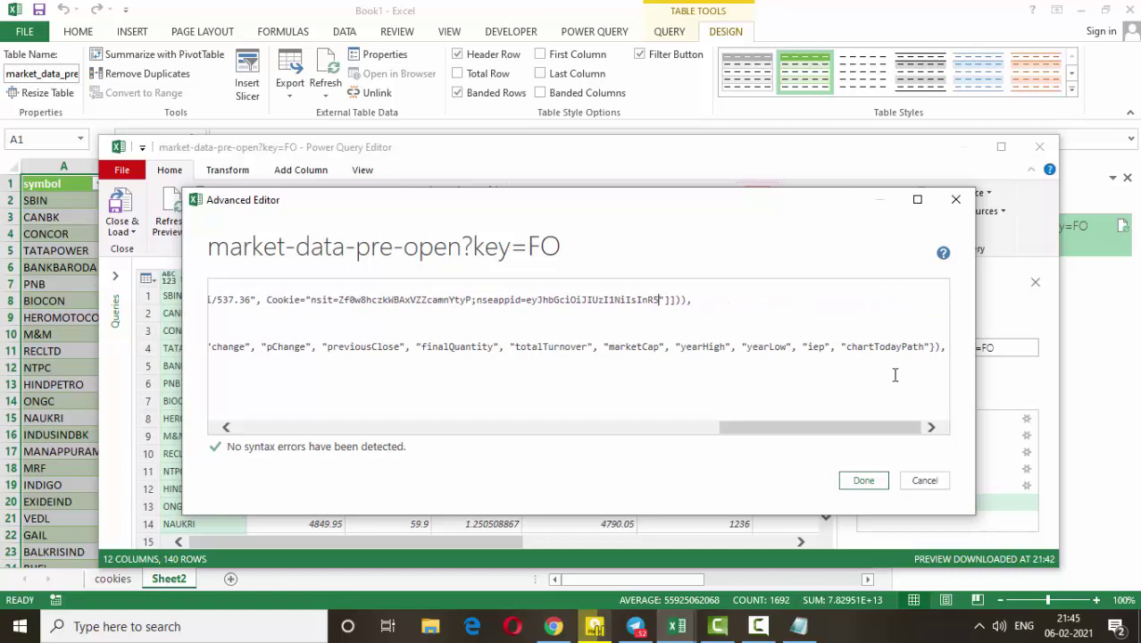
key(BackSpace)
key(BackSpace)
key(BackSpace)
key(BackSpace)
key(BackSpace)
key(BackSpace)
key(BackSpace)
key(BackSpace)
key(BackSpace)
key(BackSpace)
key(BackSpace)
key(BackSpace)
key(BackSpace)
key(BackSpace)
key(BackSpace)
key(BackSpace)
key(BackSpace)
key(BackSpace)
key(BackSpace)
key(BackSpace)
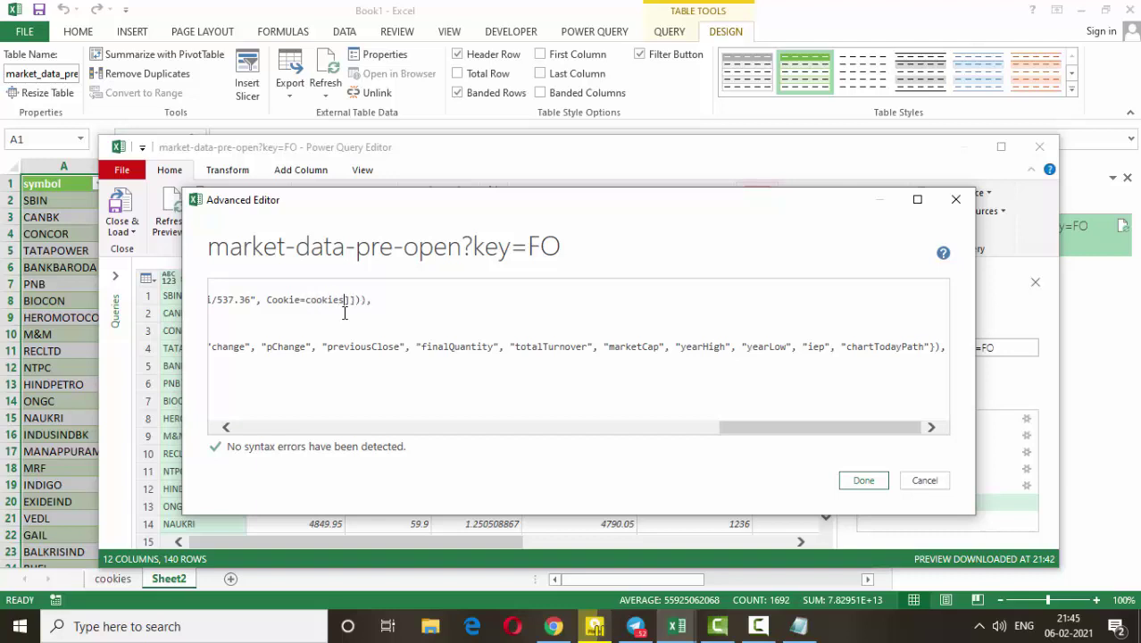
click(434, 306)
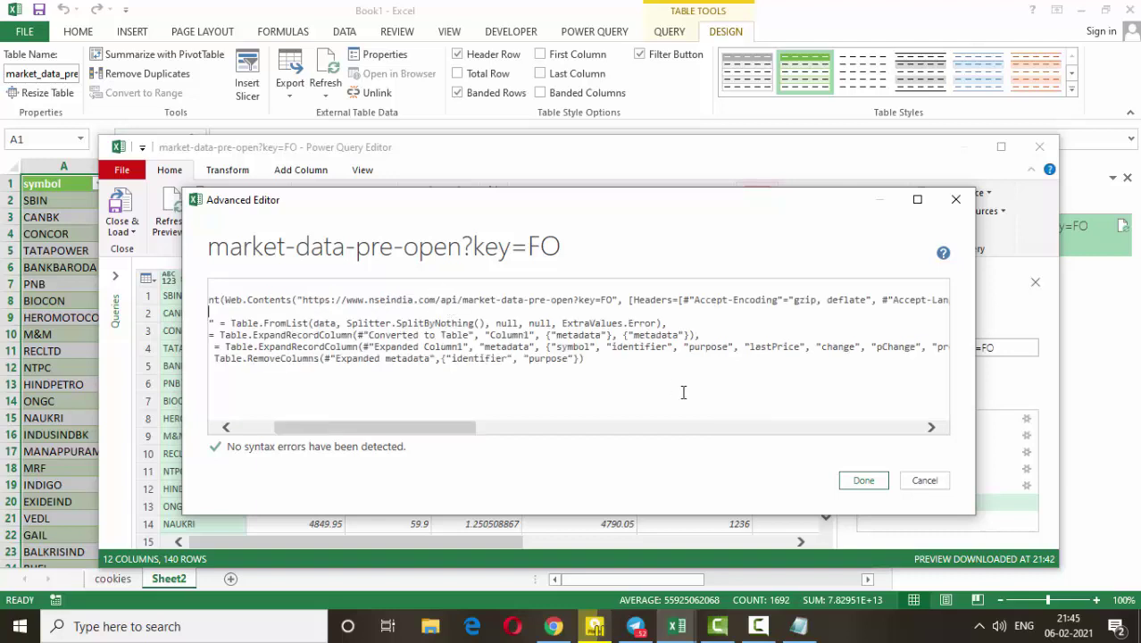
drag(448, 432, 843, 429)
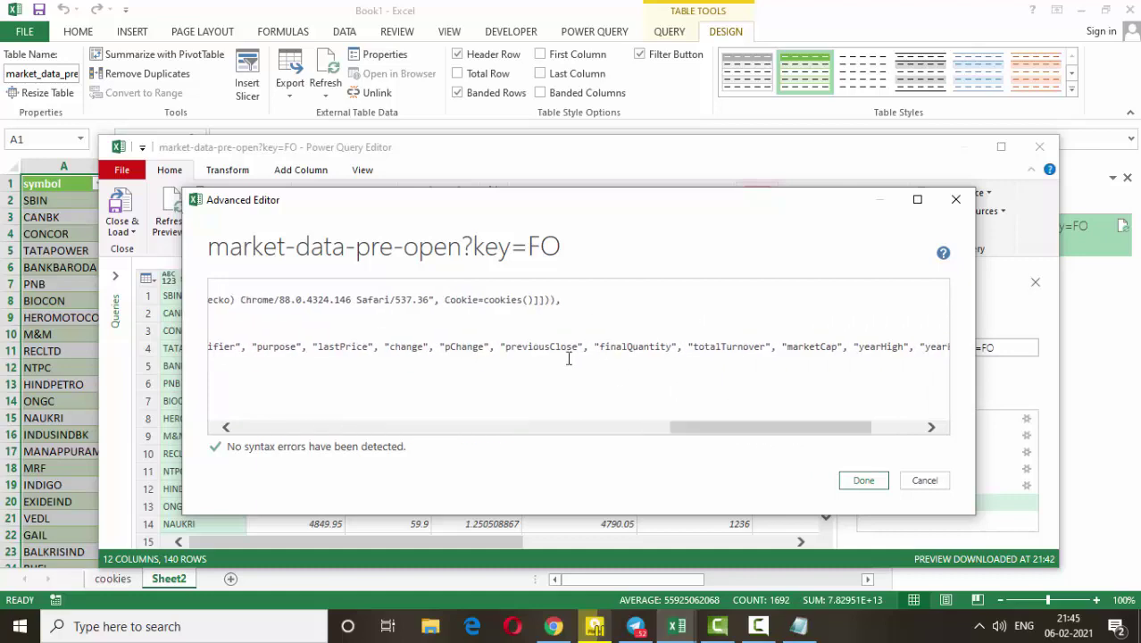
click(859, 483)
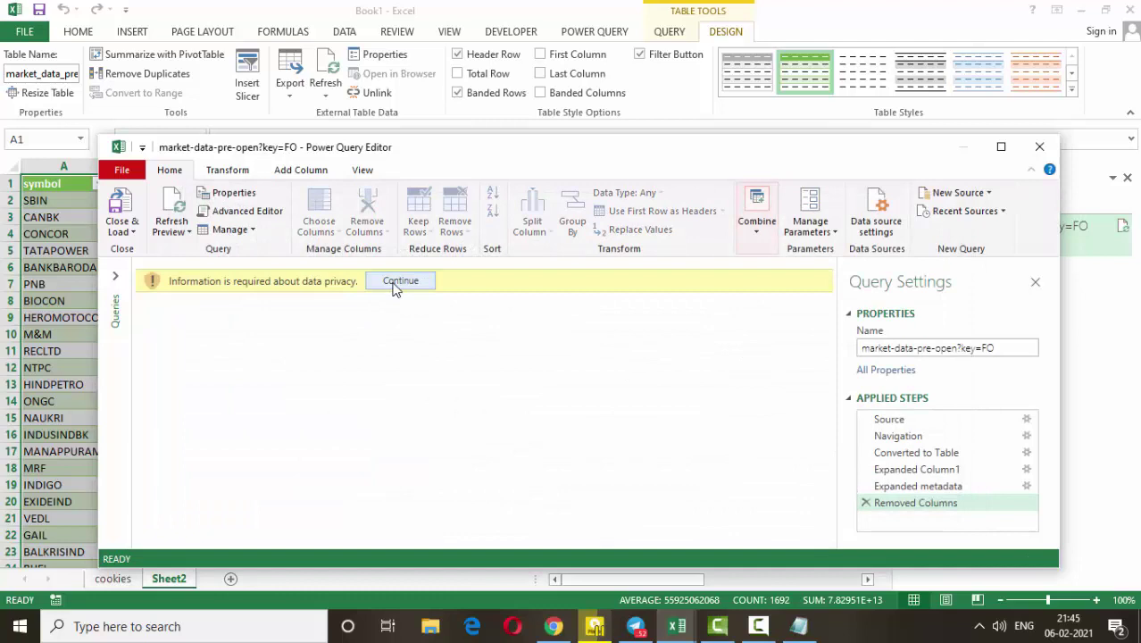
- Set the Current Workbook privacy level to Public for the query and save it
click(393, 284)
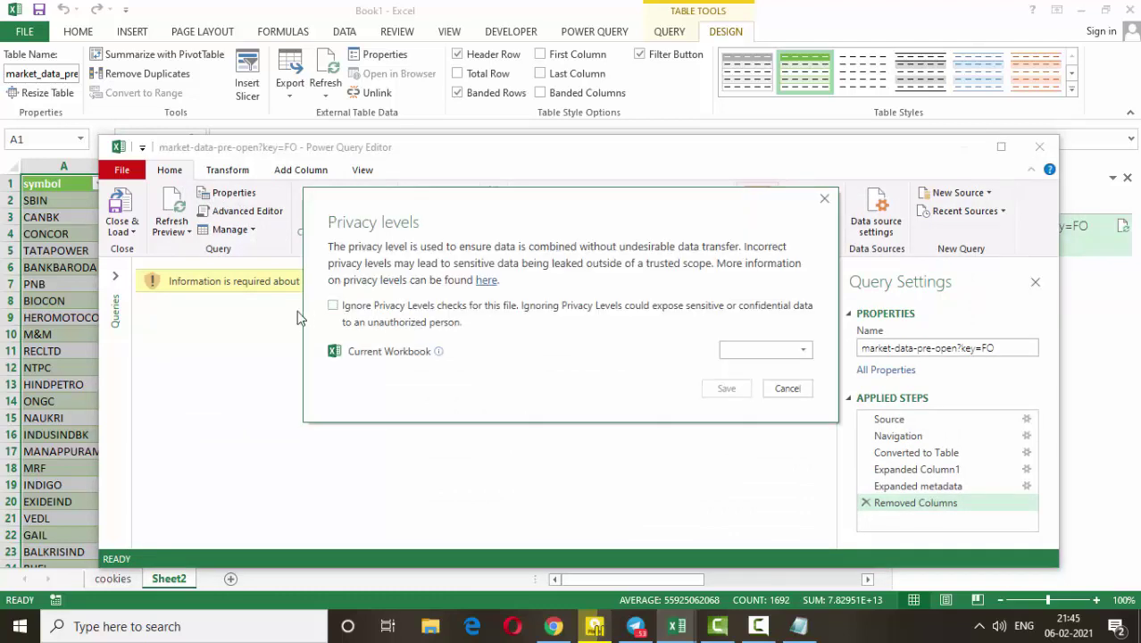
click(737, 353)
click(739, 366)
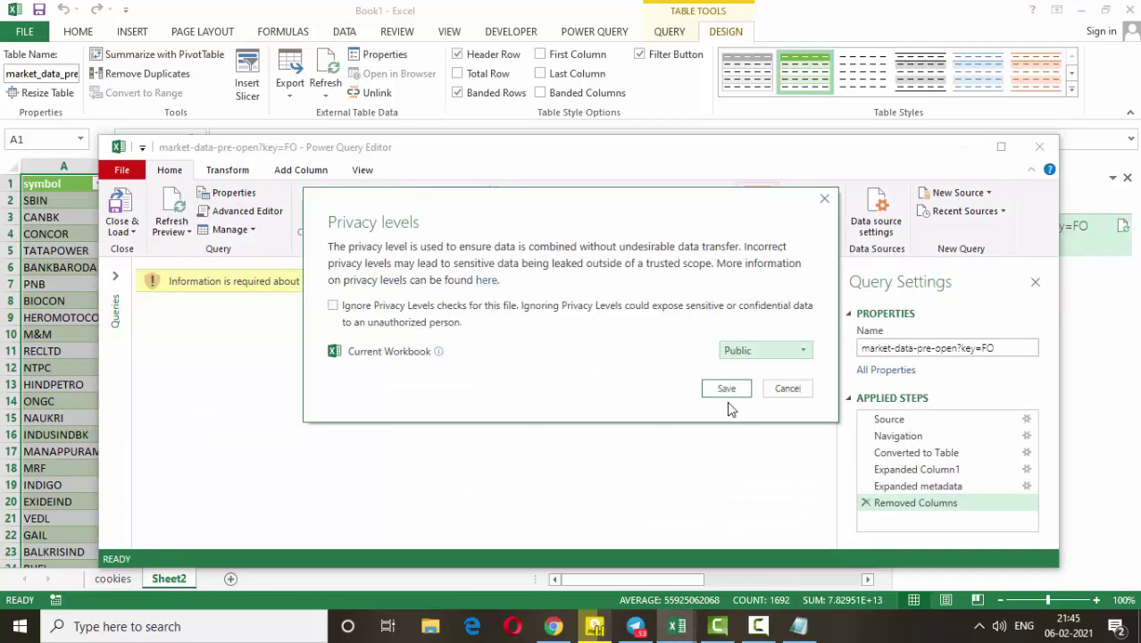
click(727, 390)
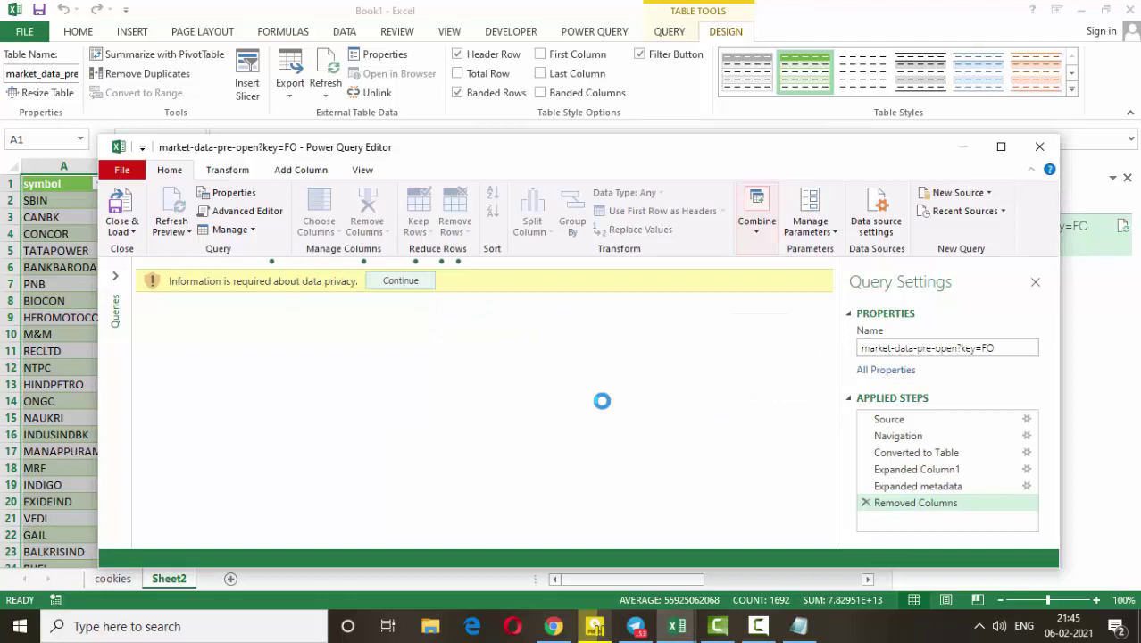
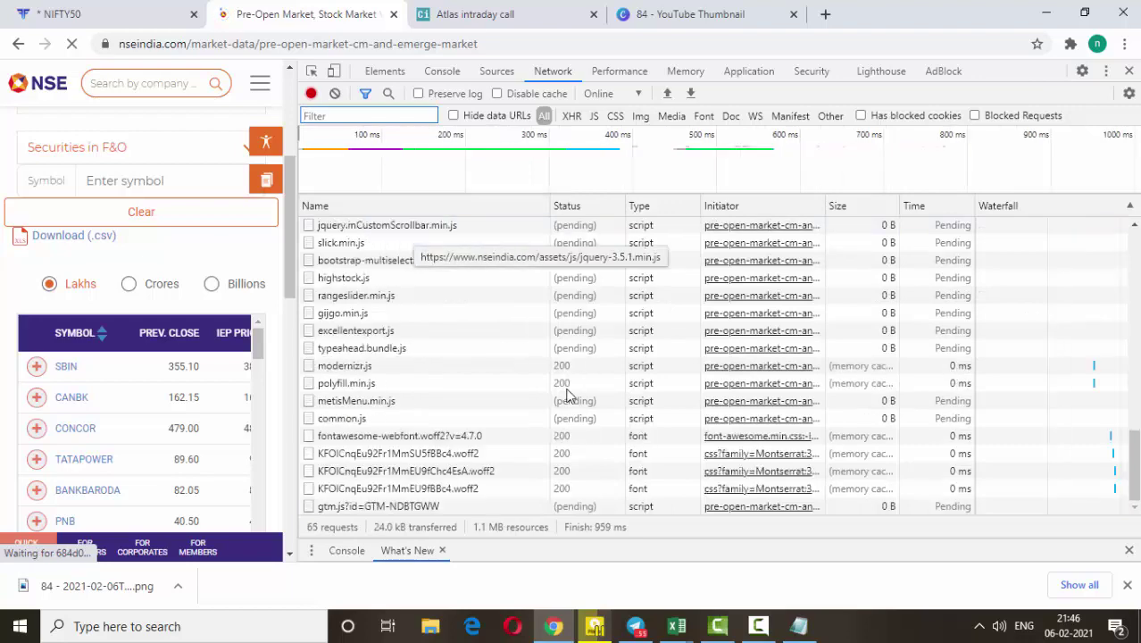
- In Chrome's network log, copy the cookie value from the request headers of the pre-open-market-cm-and-emerge-market request
scroll(598, 360, up, 2)
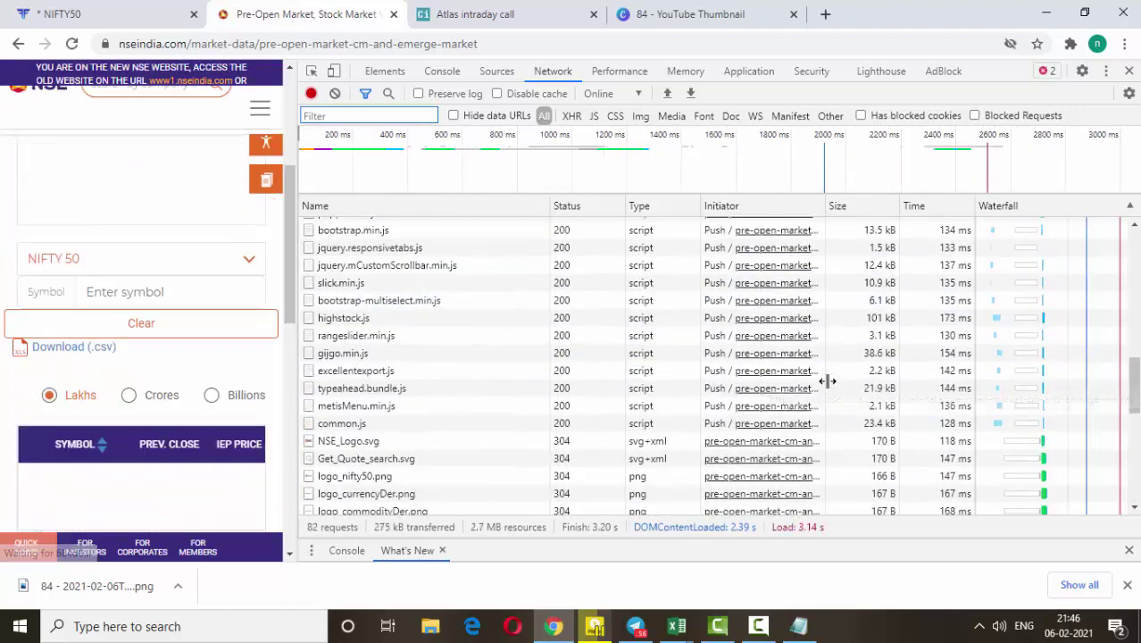
scroll(534, 293, up, 3)
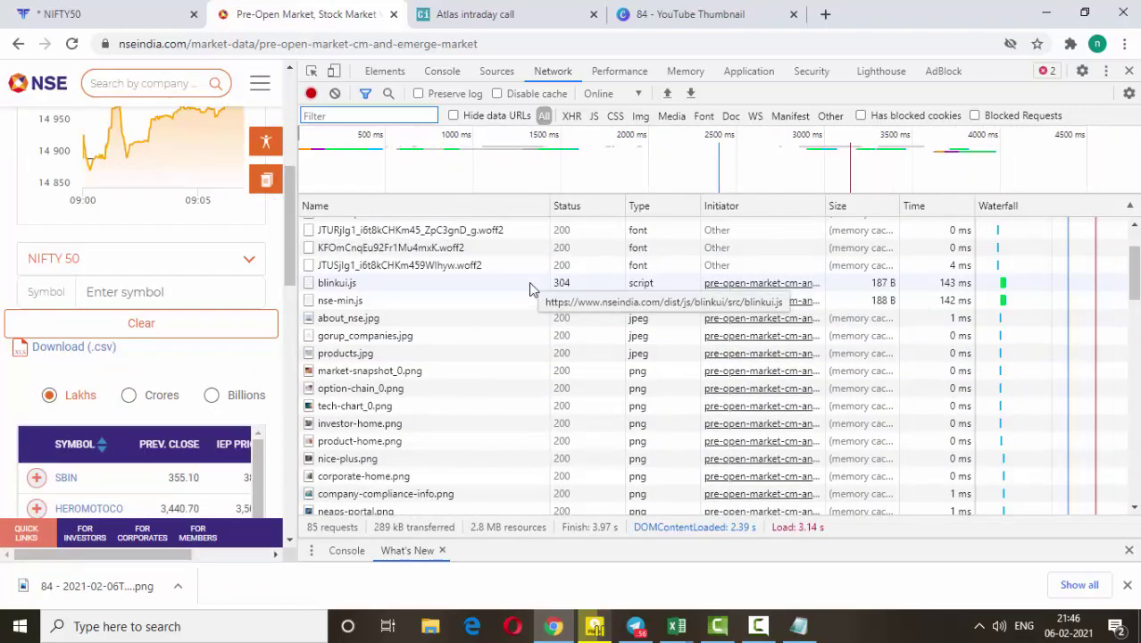
scroll(527, 286, up, 2)
click(440, 228)
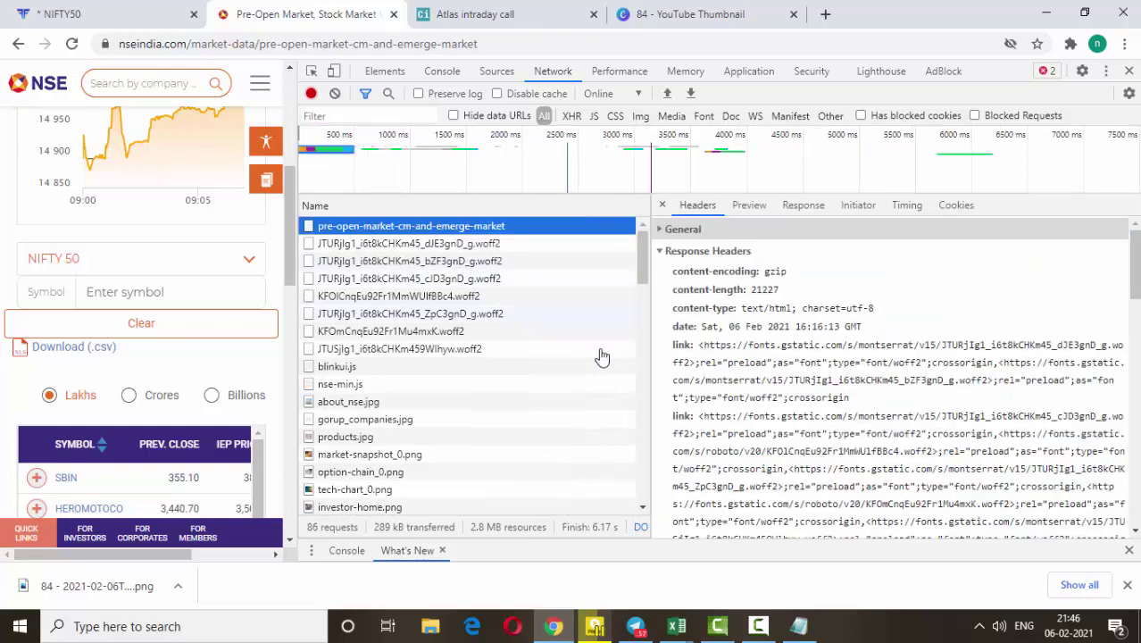
scroll(741, 442, down, 5)
scroll(738, 444, down, 4)
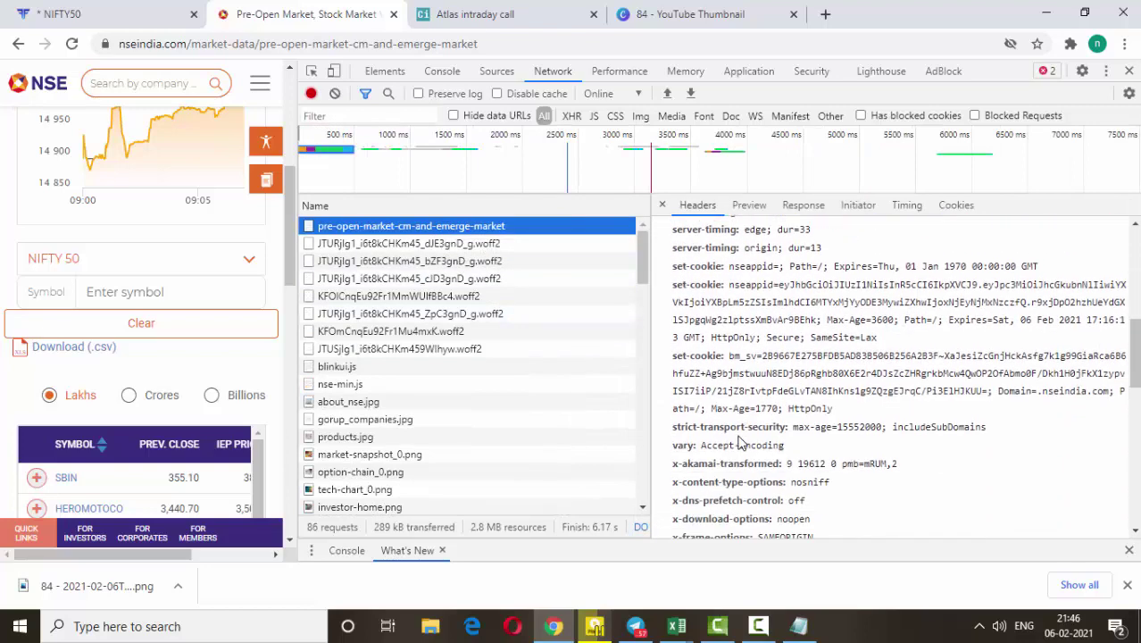
scroll(757, 333, down, 10)
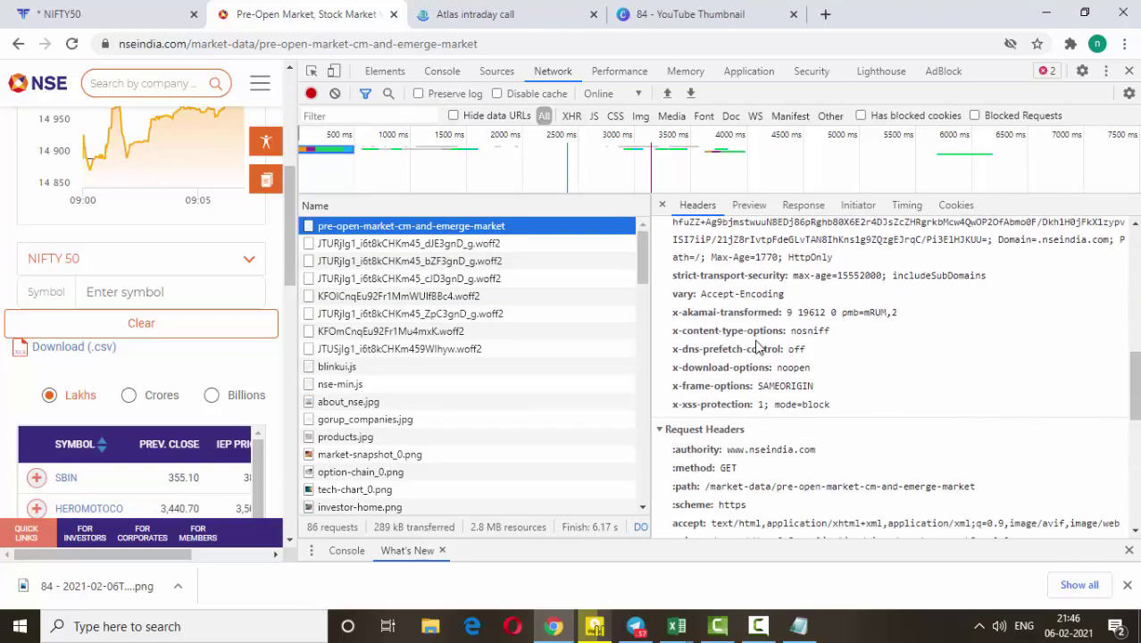
scroll(765, 377, down, 2)
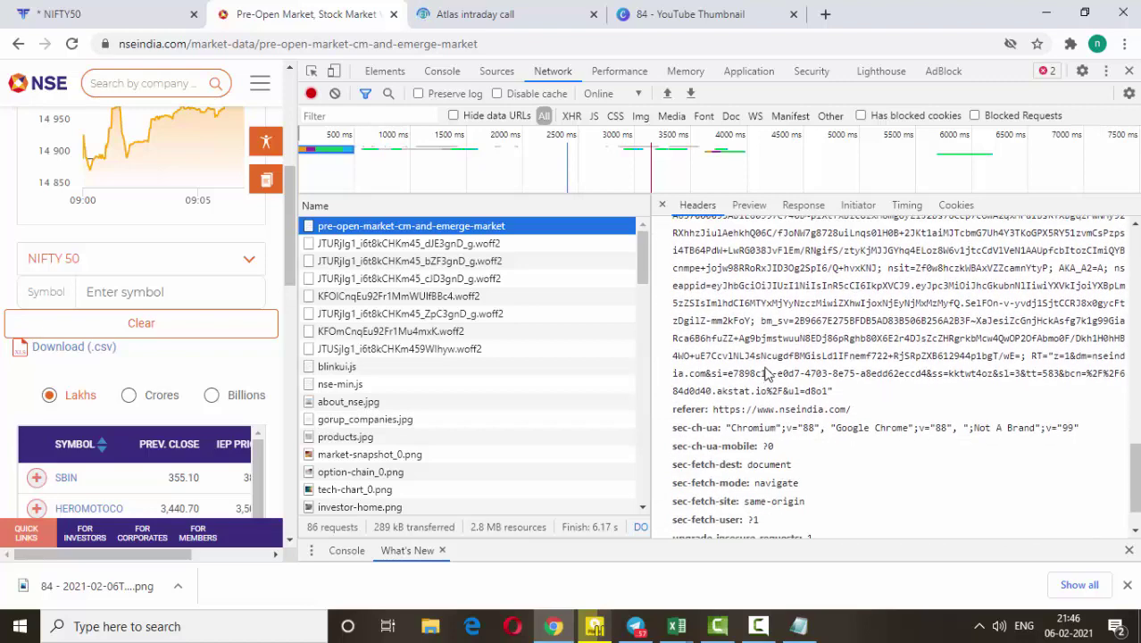
drag(712, 269, 839, 477)
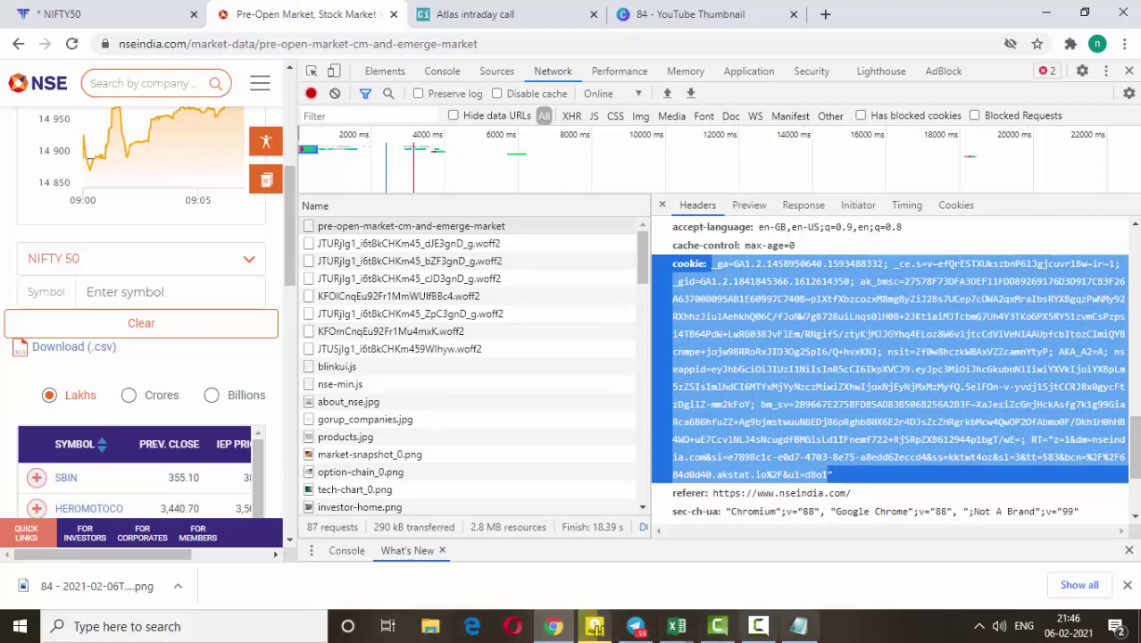
- Switch to Notepad and replace all of its text with the freshly copied cookie header
click(805, 634)
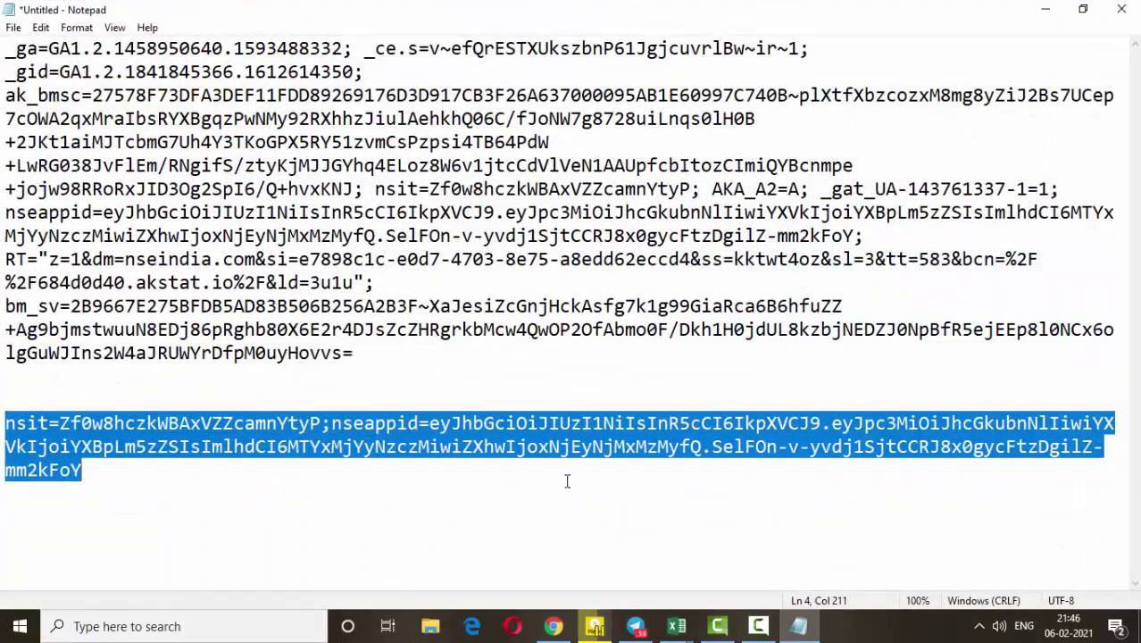
click(235, 444)
drag(165, 489, 19, 52)
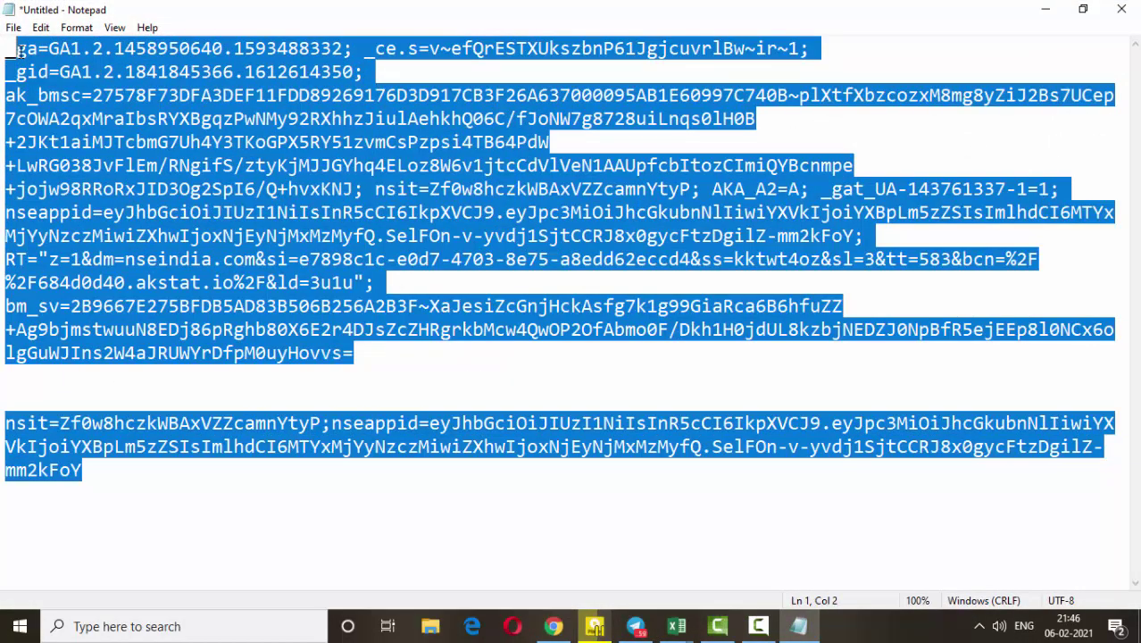
key(BackSpace)
key(ctrl+v)
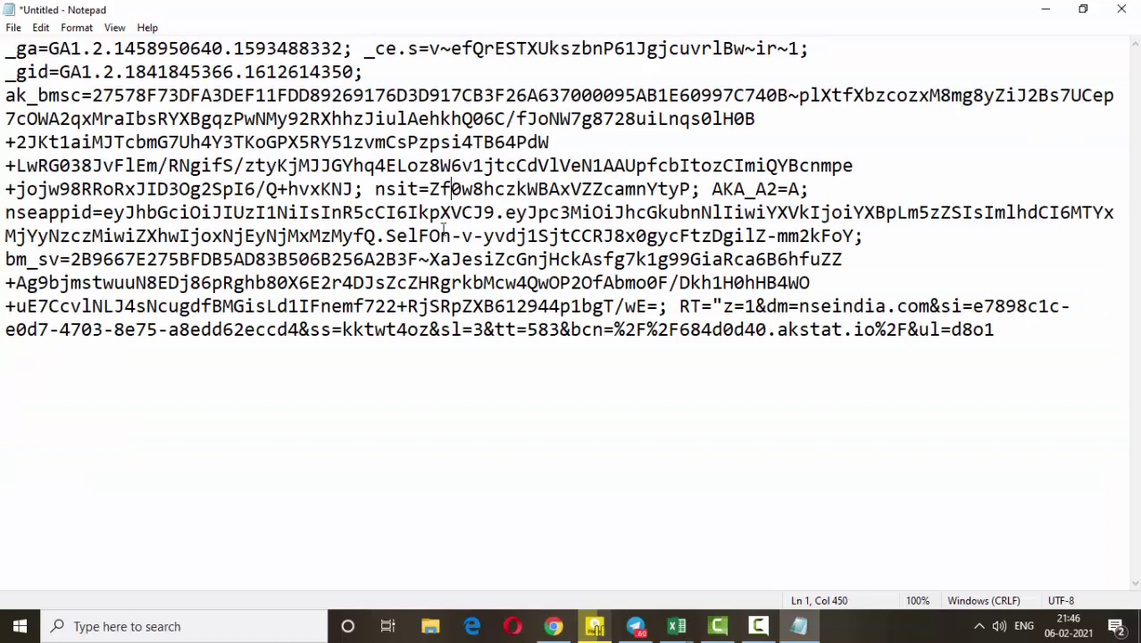
- Combine the nsit and nseappid cookies from the header, separated by a semicolon, on a new line below it
drag(375, 189, 699, 189)
key(ctrl+c)
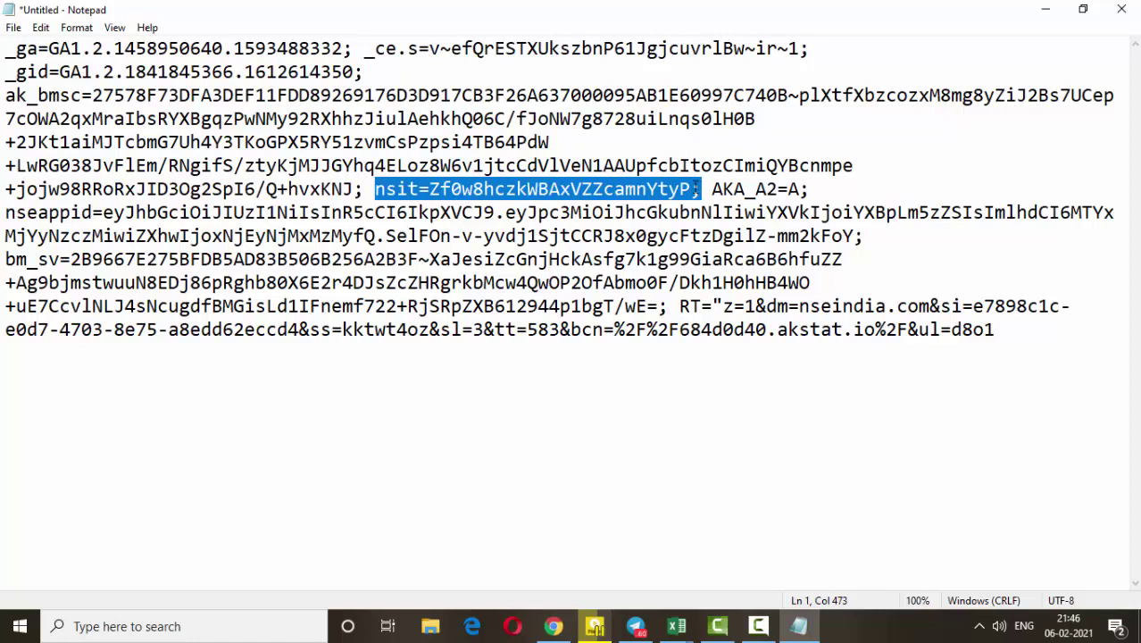
click(1033, 322)
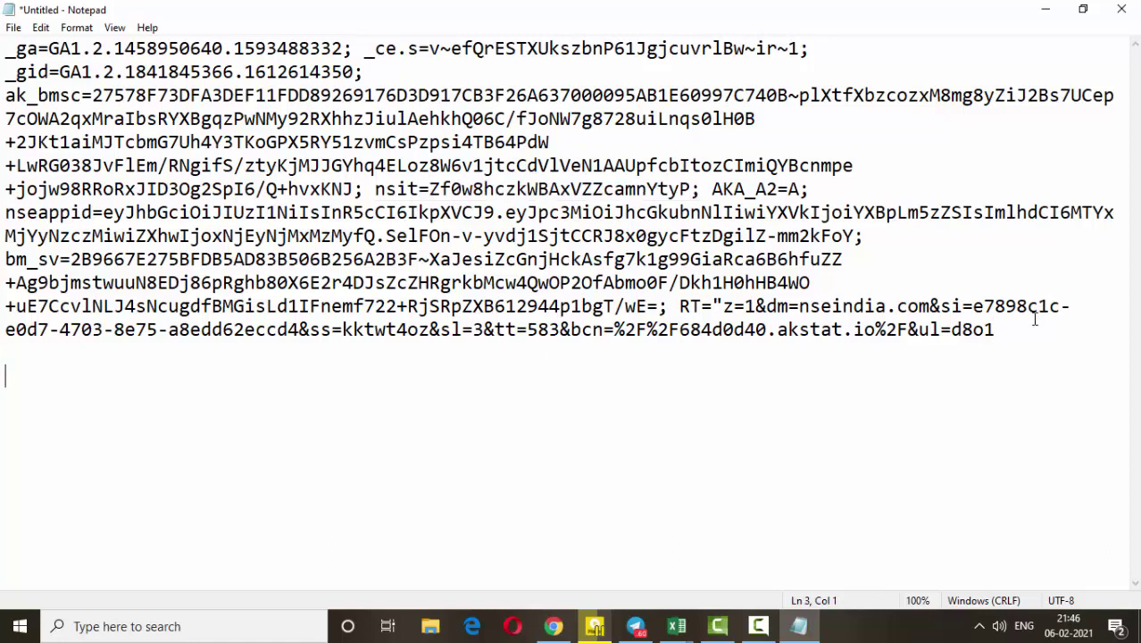
key(ctrl+v)
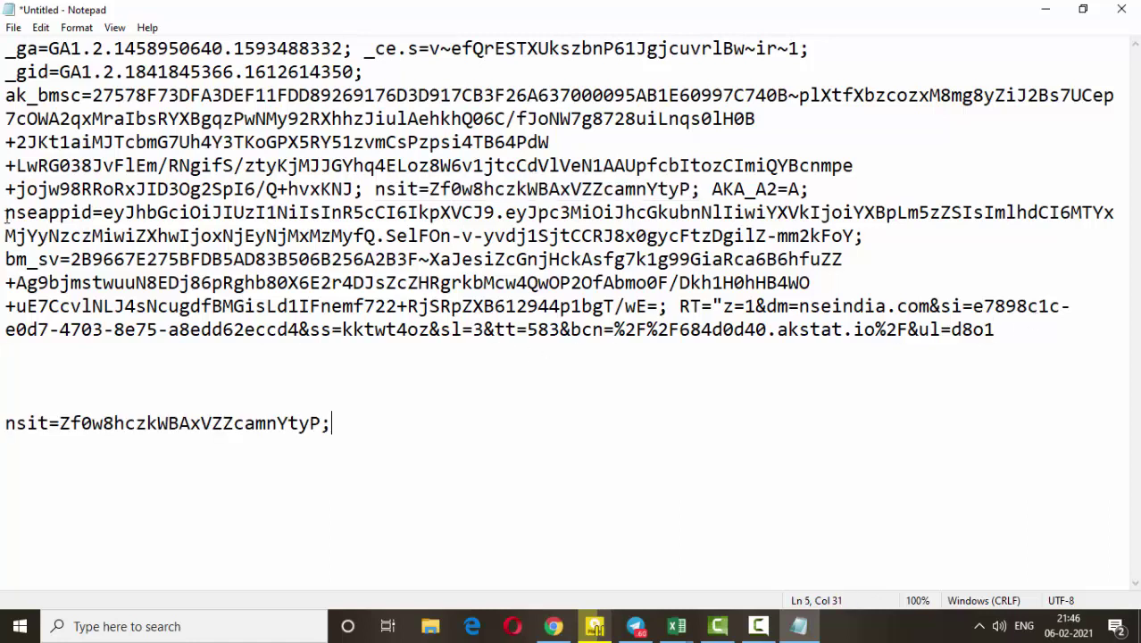
drag(6, 214, 854, 234)
key(ctrl+c)
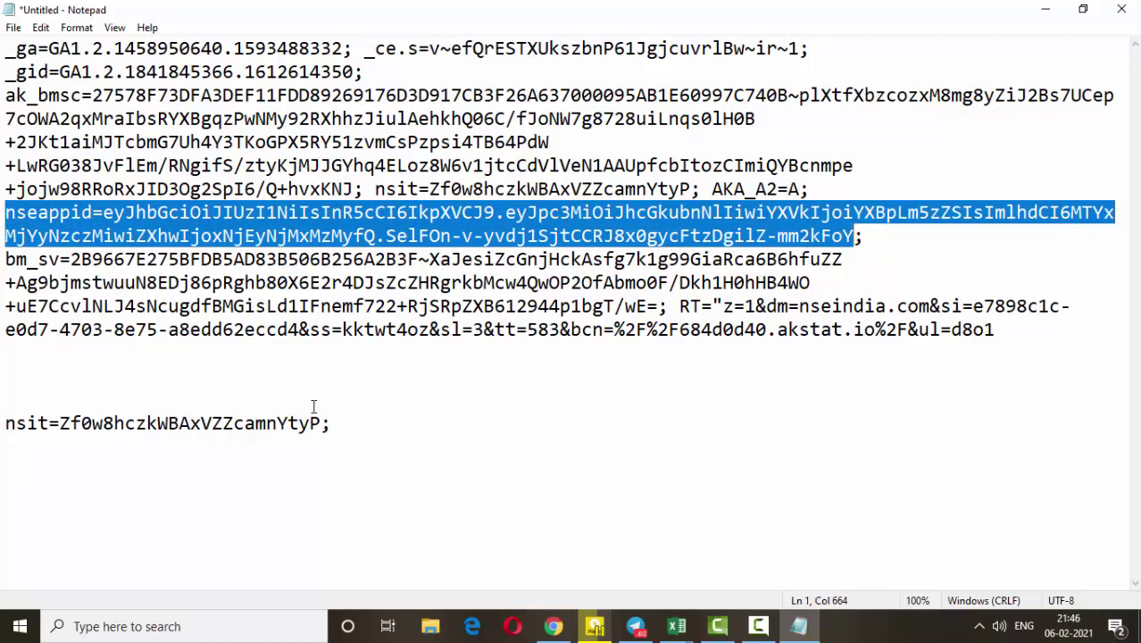
click(339, 425)
key(ctrl+v)
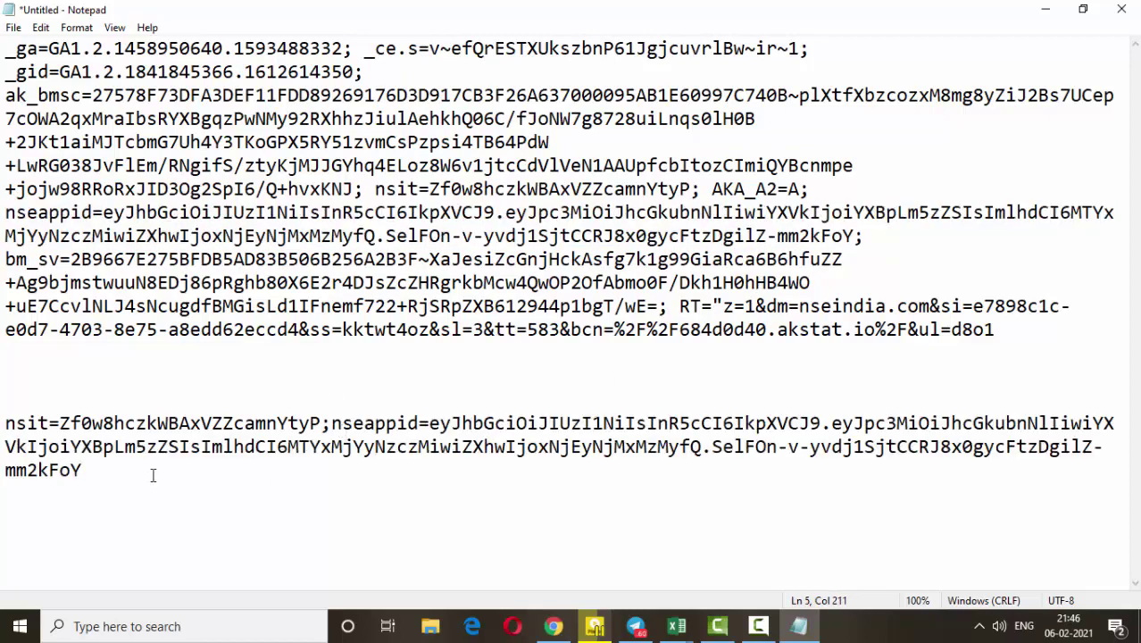
- Copy the combined nsit and nseappid line and switch to Excel to update the cookie value on the cookies sheet
drag(153, 475, 3, 419)
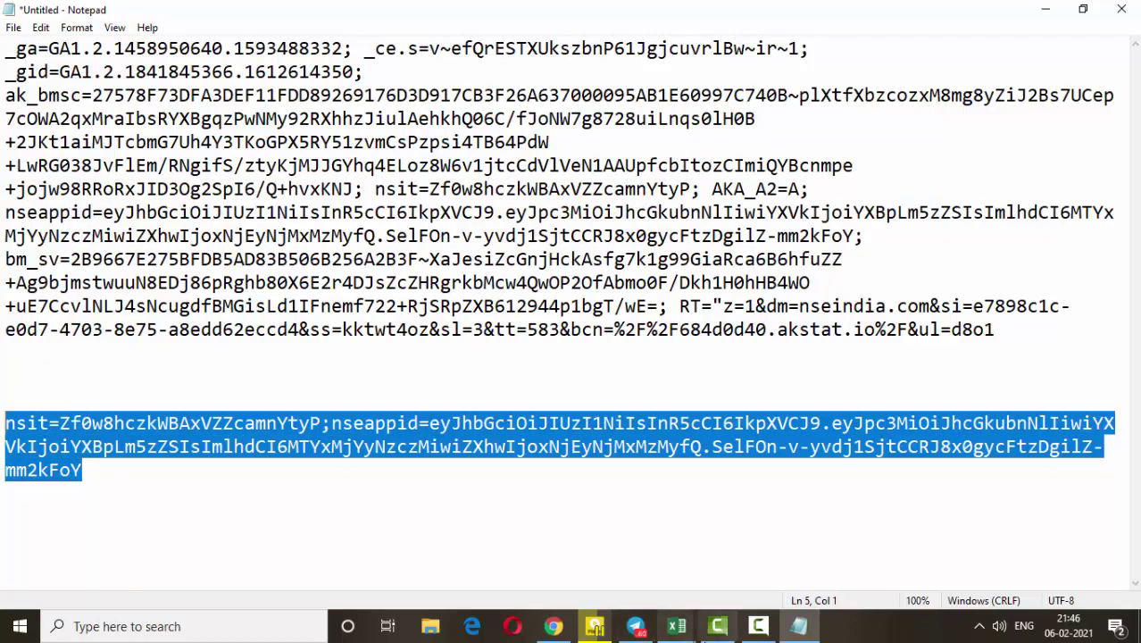
mouse_move(677, 625)
click(654, 589)
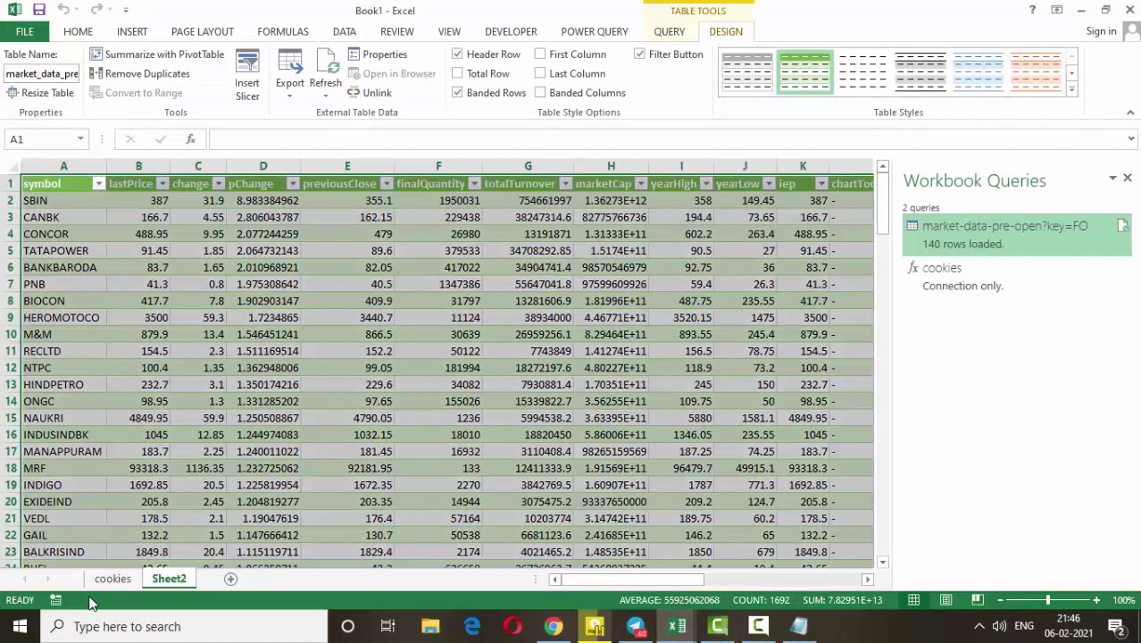
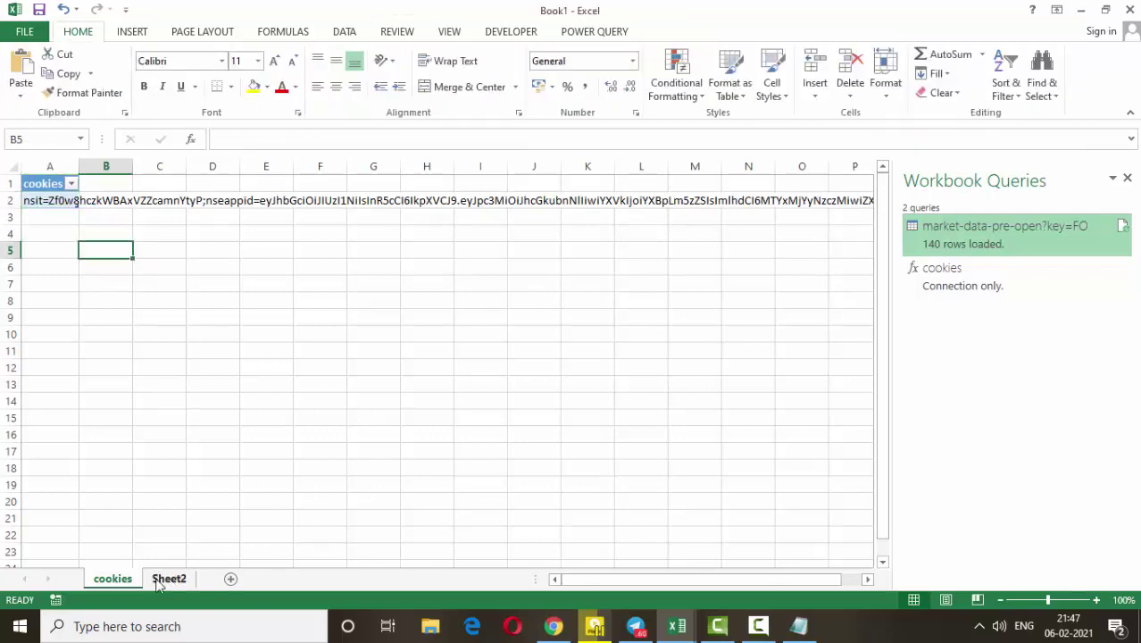
- Return to the market data on Sheet2 and refresh all workbook queries
click(168, 579)
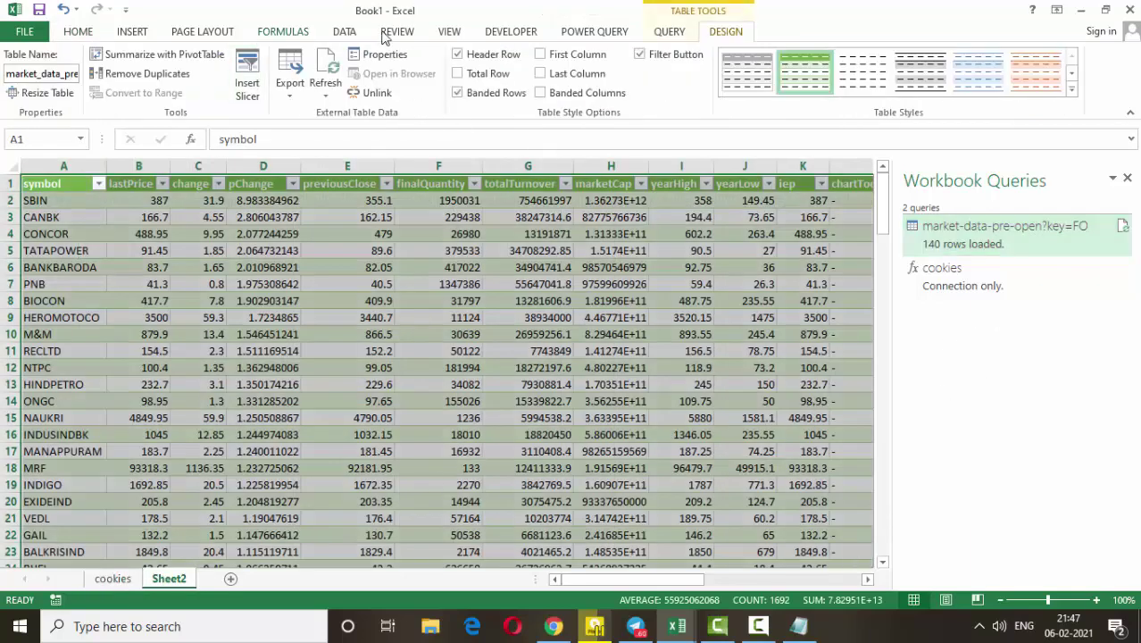
click(344, 31)
click(257, 67)
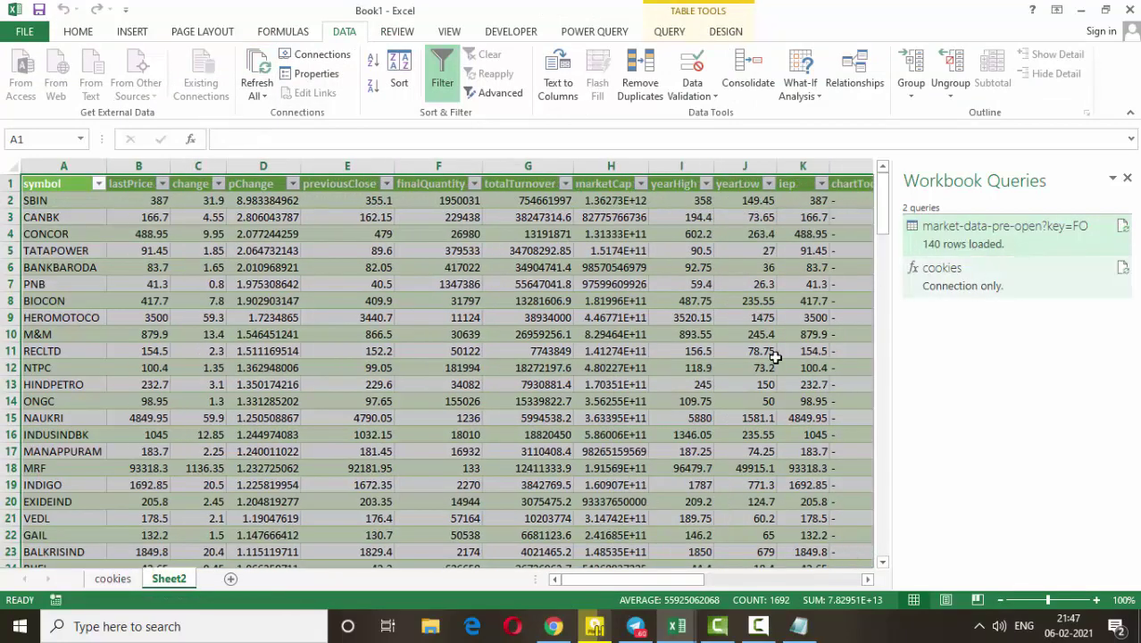
- Switch to Chrome, close the developer tools and open NSE's Equity & SME Market page
click(554, 347)
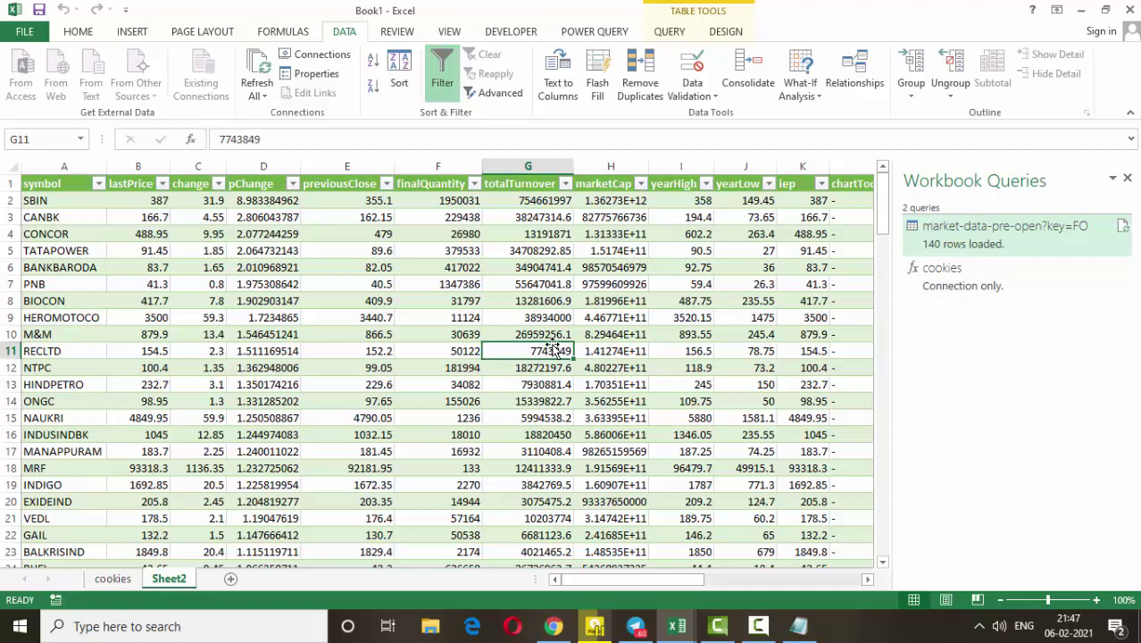
click(553, 625)
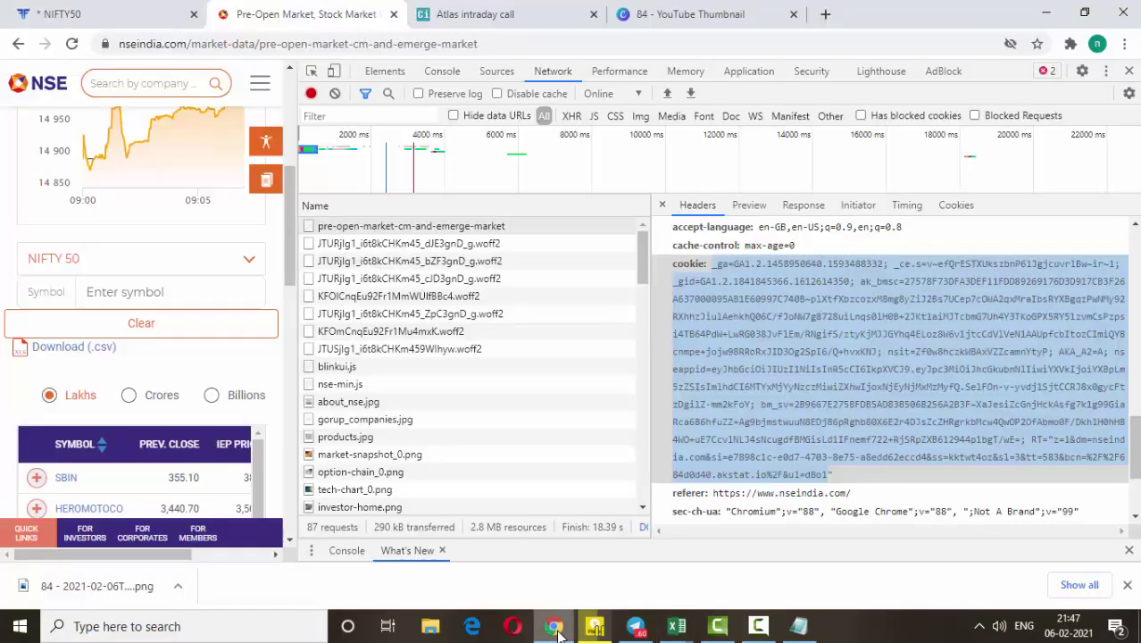
click(1128, 71)
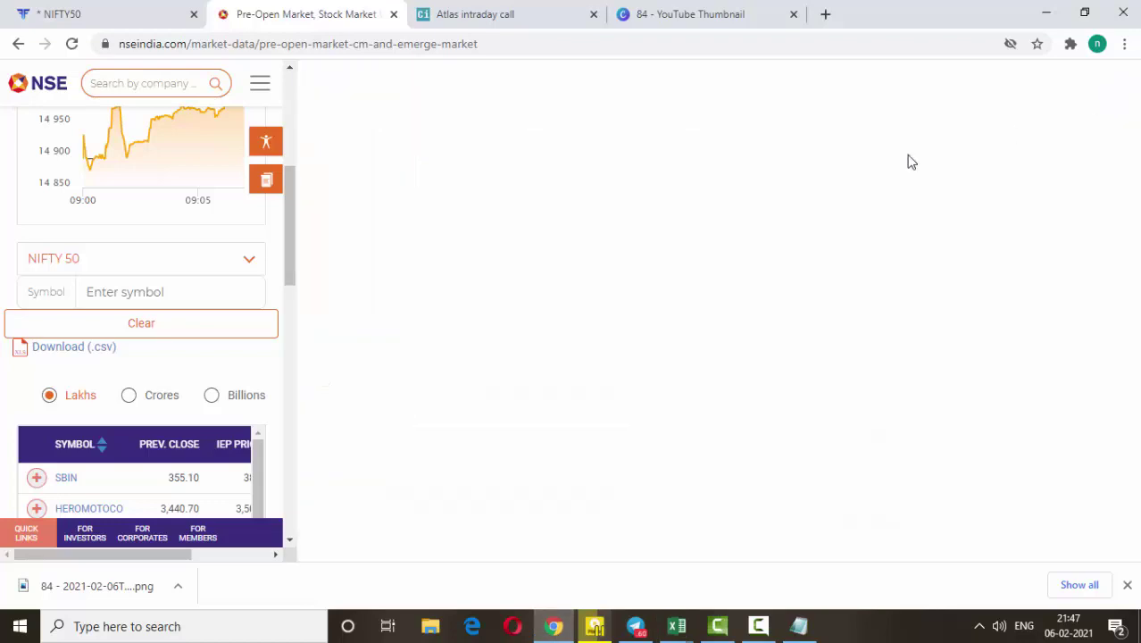
mouse_move(327, 156)
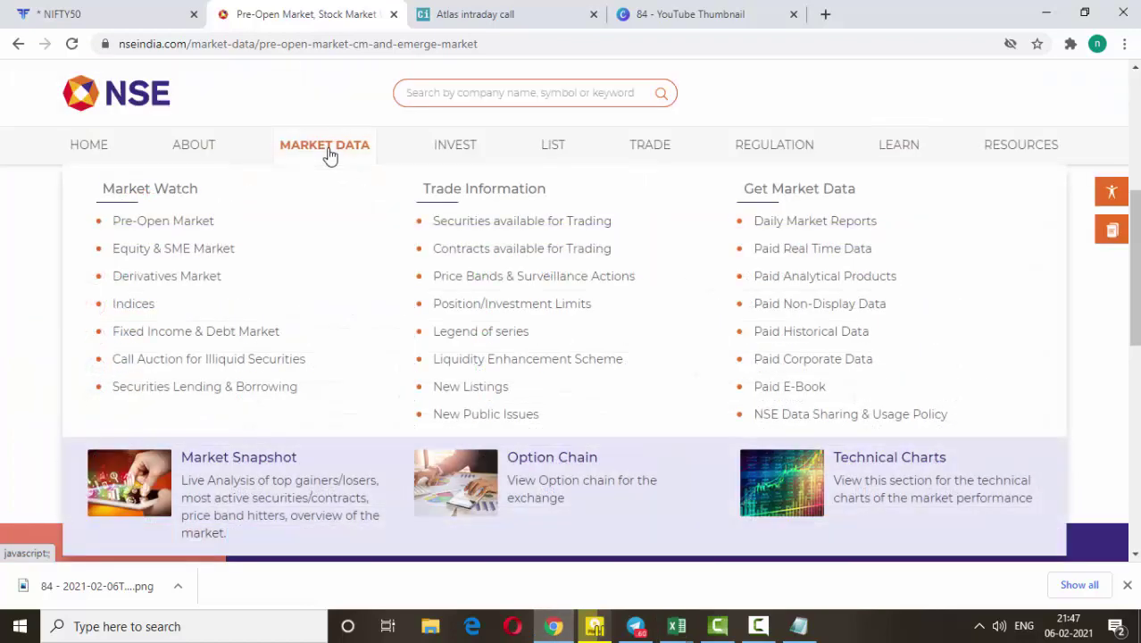
click(159, 253)
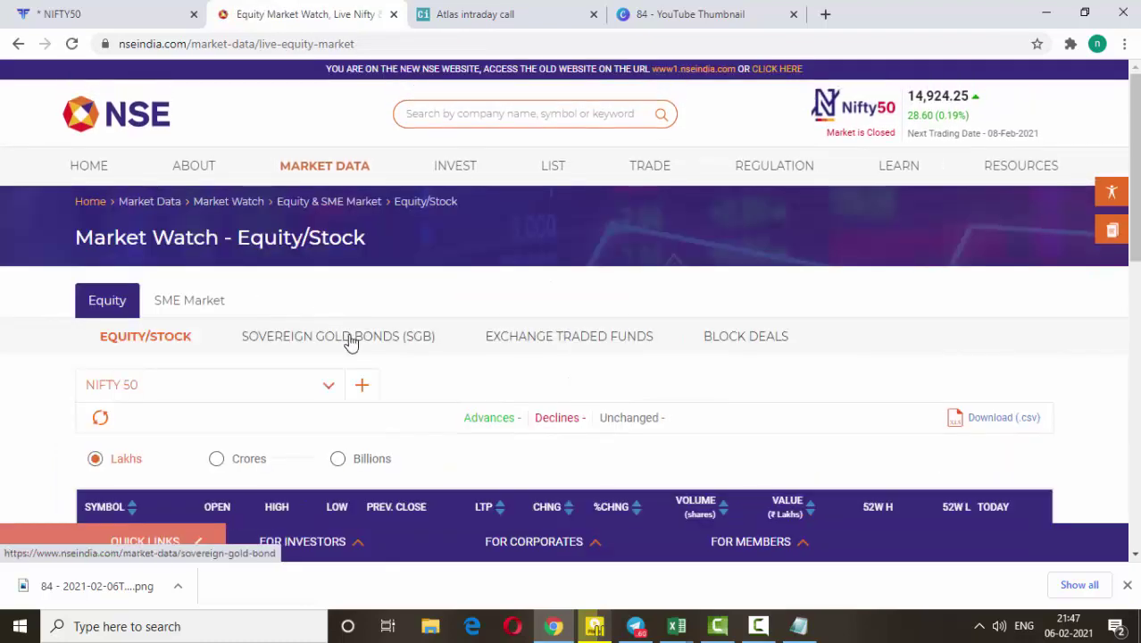
- Look through the NIFTY 50 stock table on the equity market watch page
scroll(349, 338, down, 6)
scroll(375, 348, up, 1)
scroll(446, 294, down, 1)
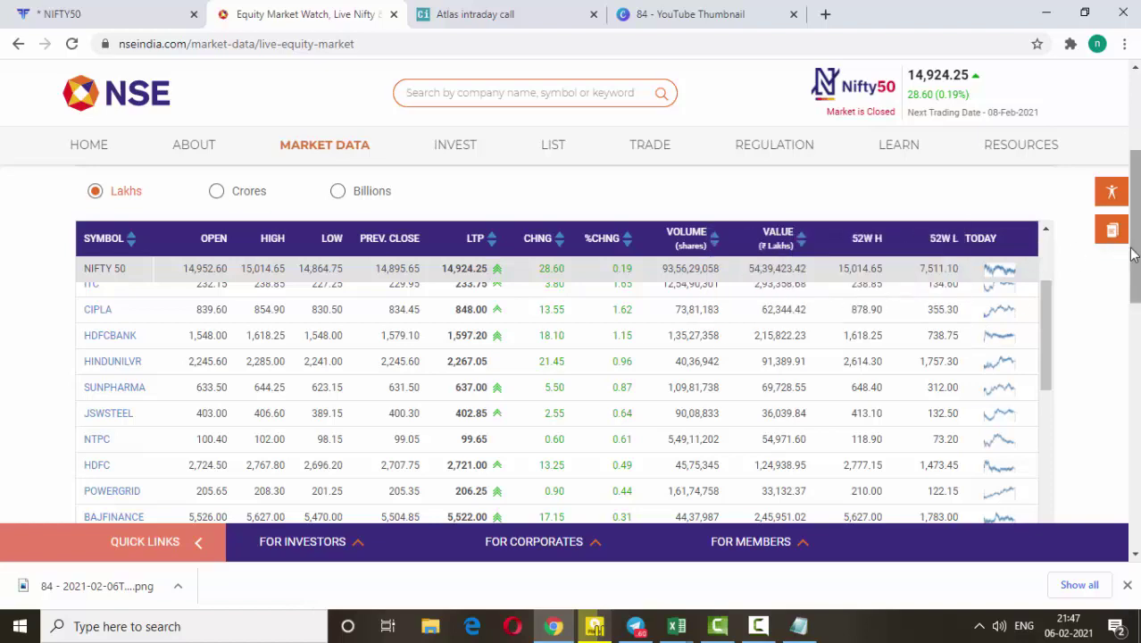
scroll(1078, 324, down, 2)
scroll(1077, 324, up, 3)
scroll(418, 437, up, 3)
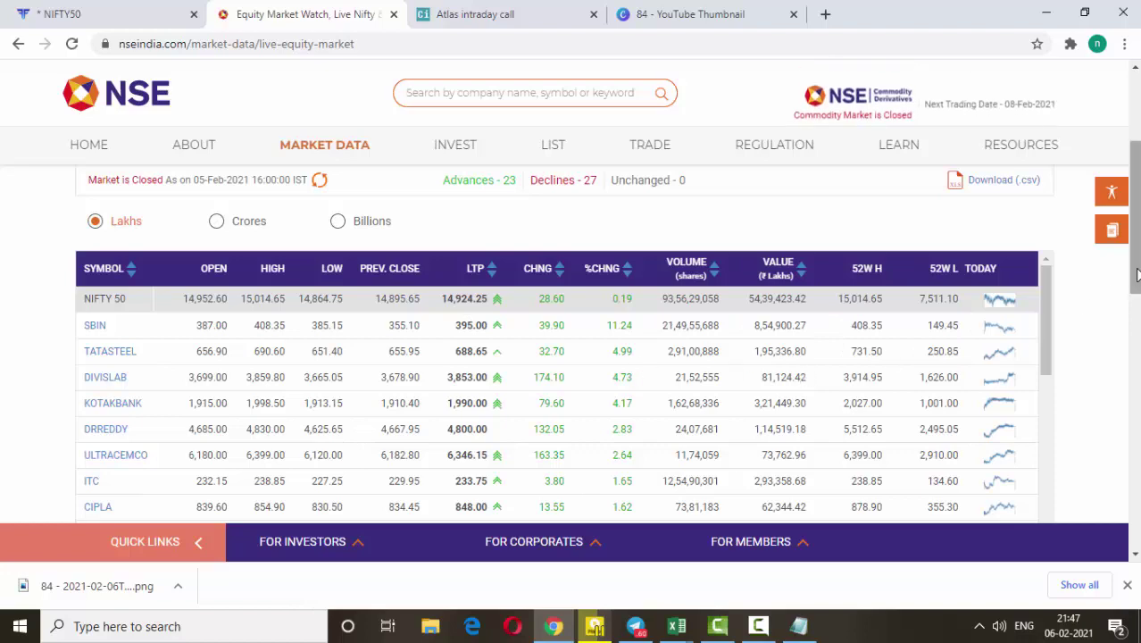
scroll(938, 375, down, 2)
scroll(815, 420, up, 1)
- Inspect the equity market page and reload it to record its network requests
right_click(674, 354)
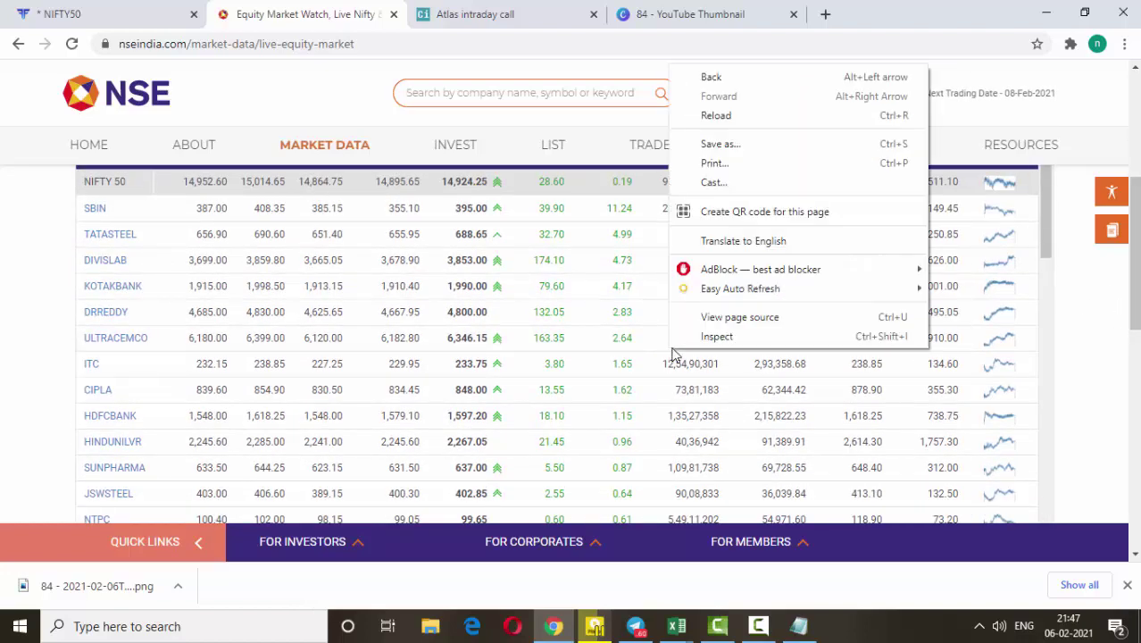
click(695, 339)
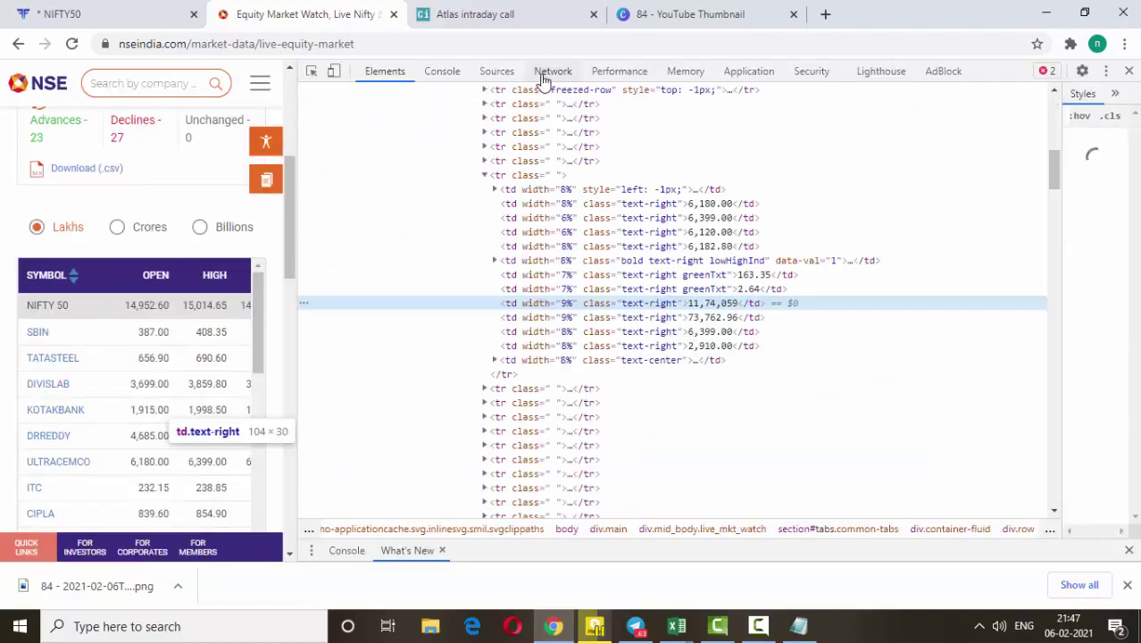
click(549, 74)
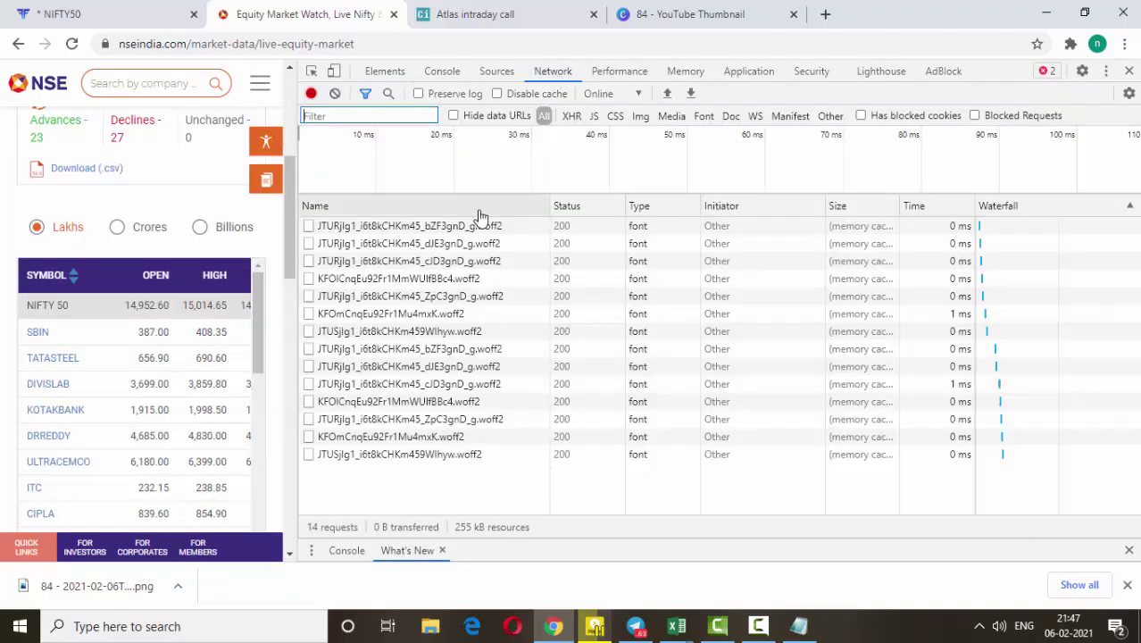
key(F5)
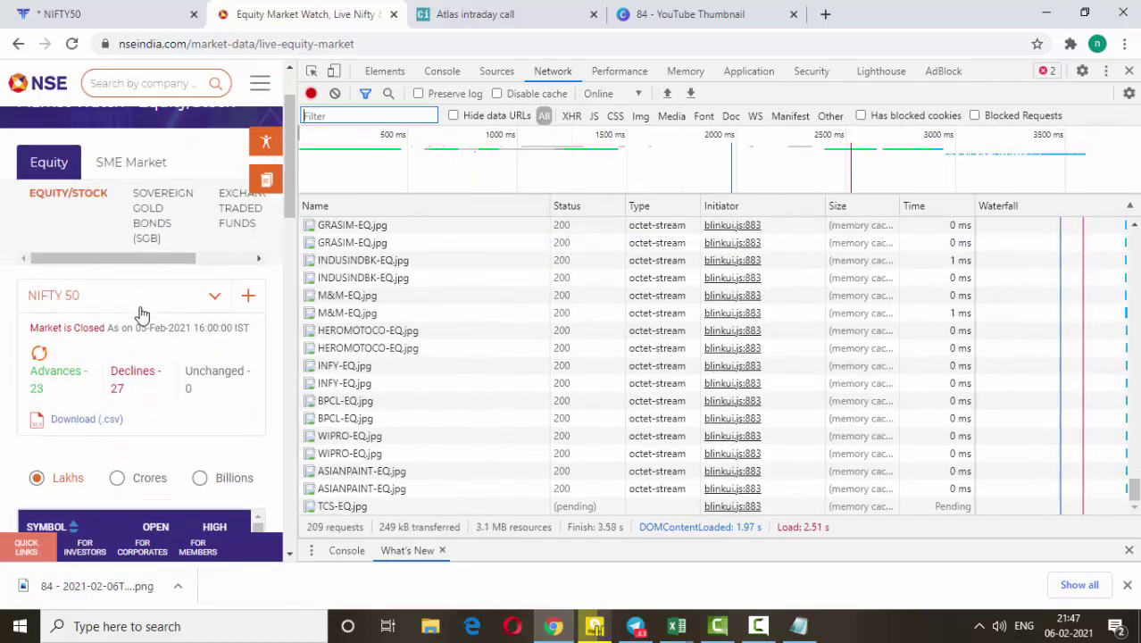
- Switch the market watch list to Securities in F&O
click(213, 295)
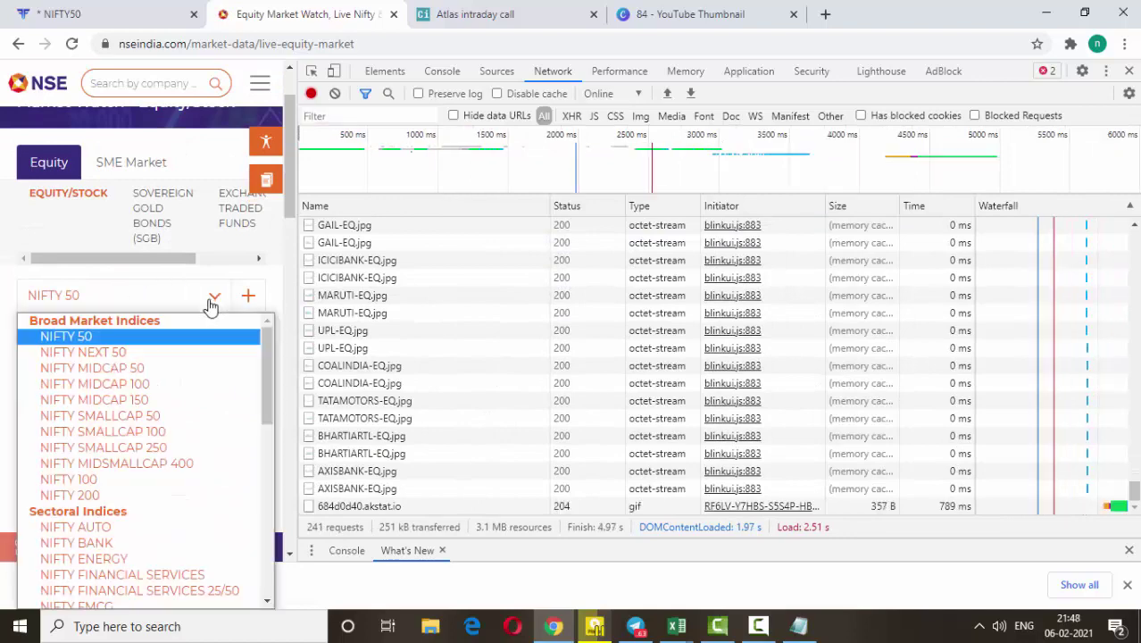
scroll(225, 403, down, 10)
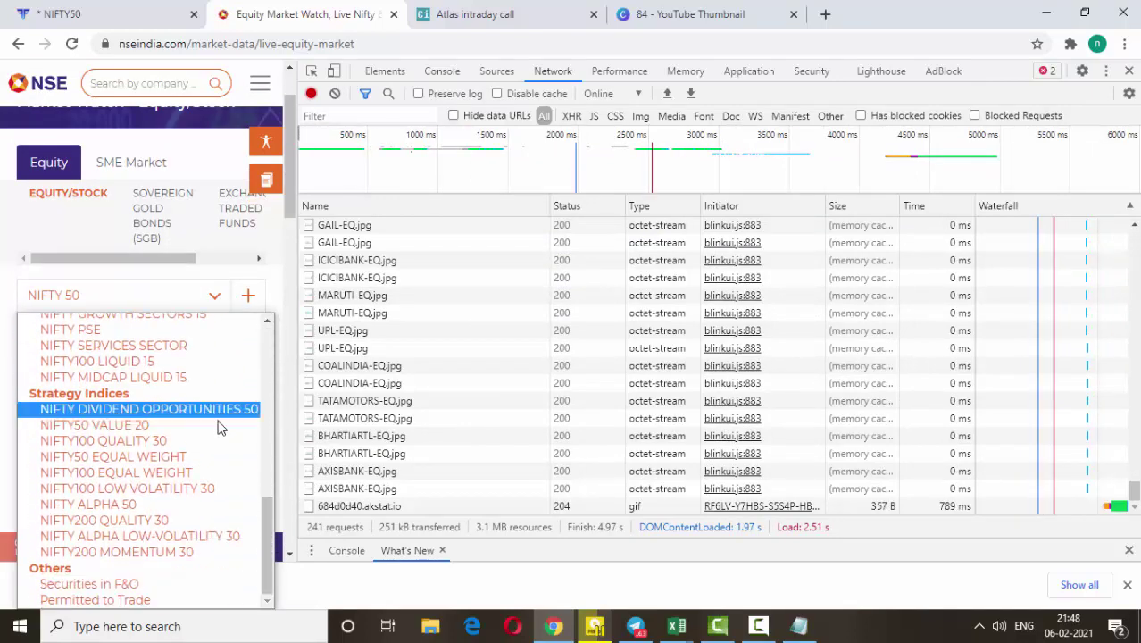
click(119, 585)
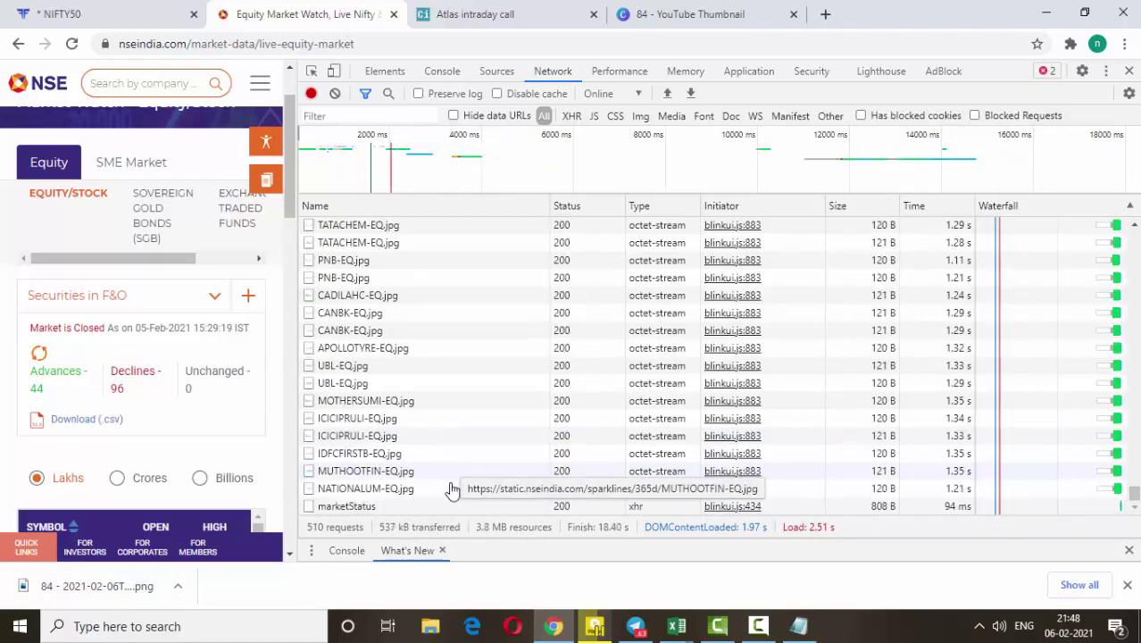
- Find the equity-stockIndices request for securities in F&O among the network requests and copy its link address
scroll(454, 482, up, 12)
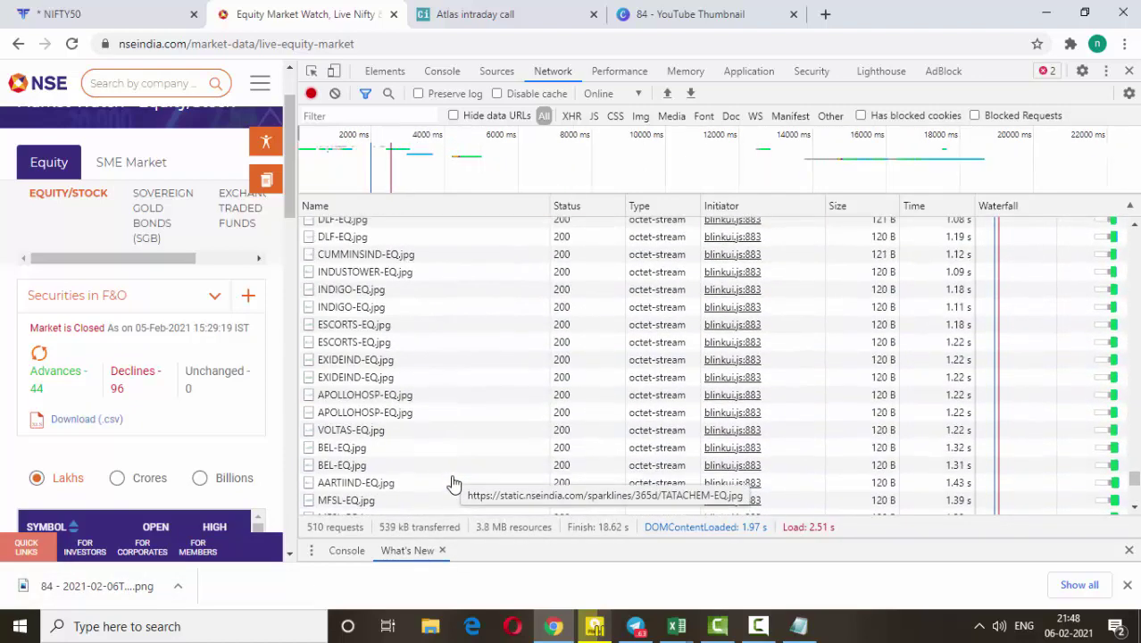
scroll(453, 483, up, 12)
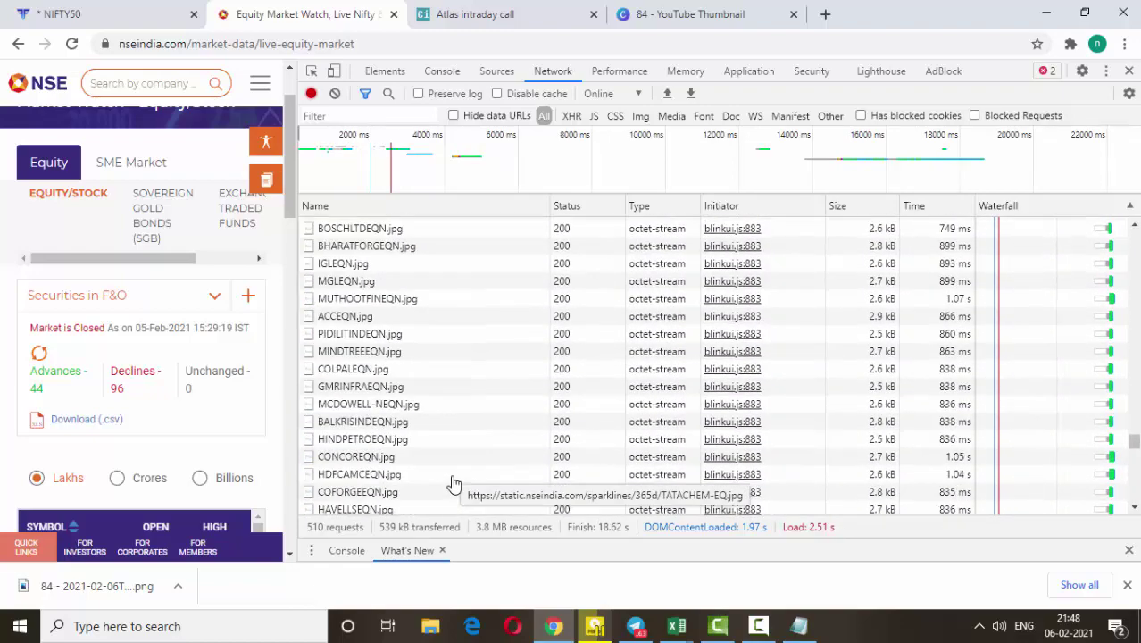
scroll(454, 483, up, 15)
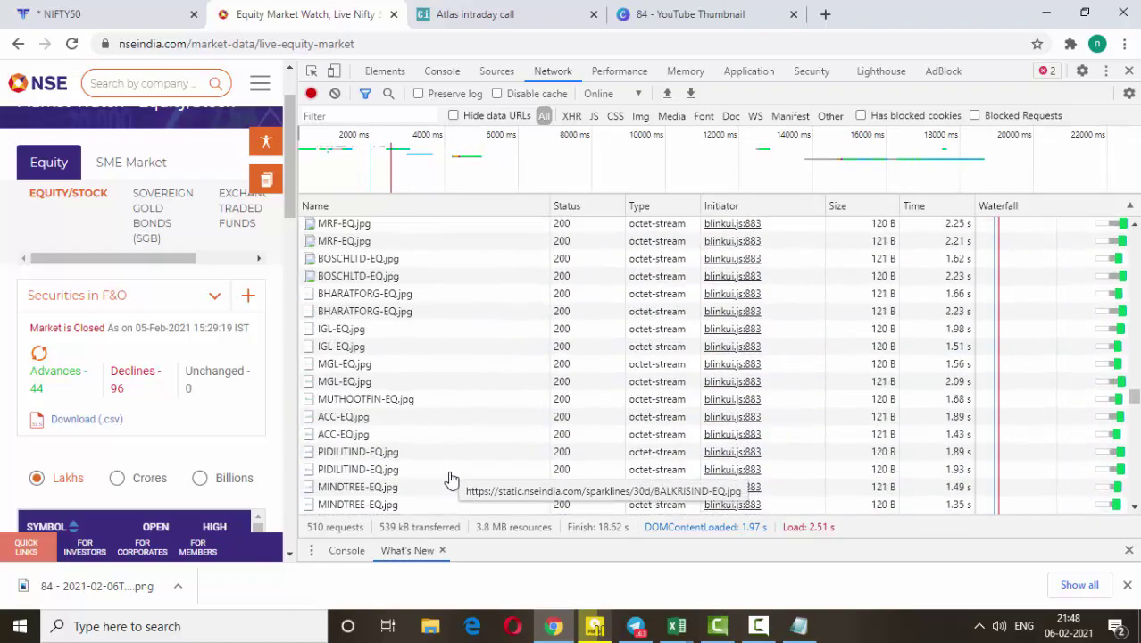
scroll(450, 480, up, 12)
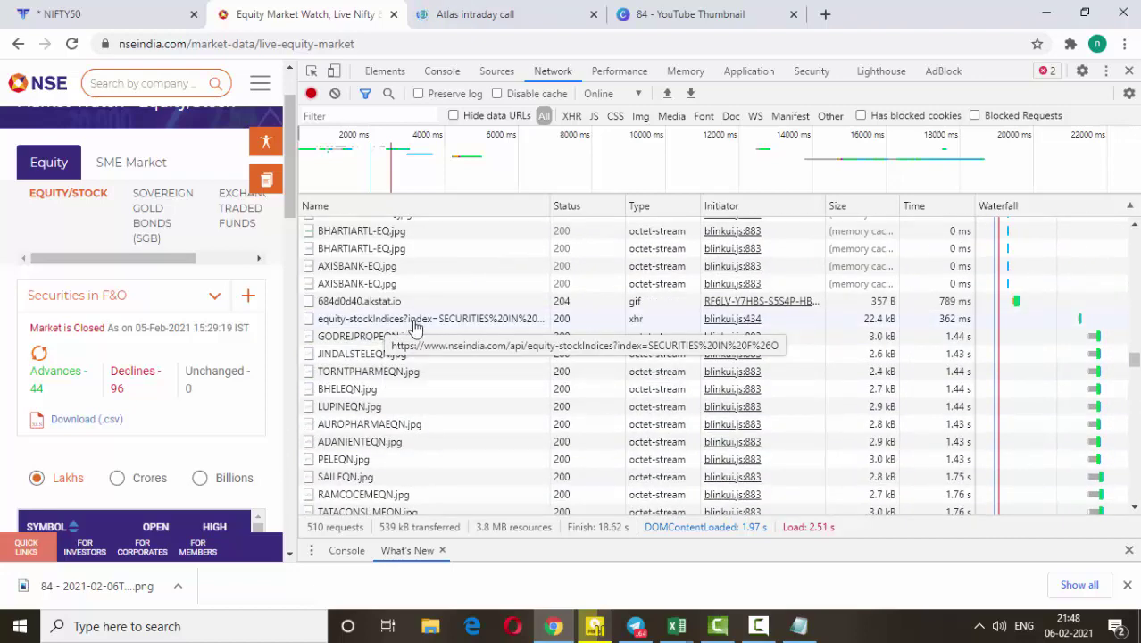
drag(550, 200, 611, 201)
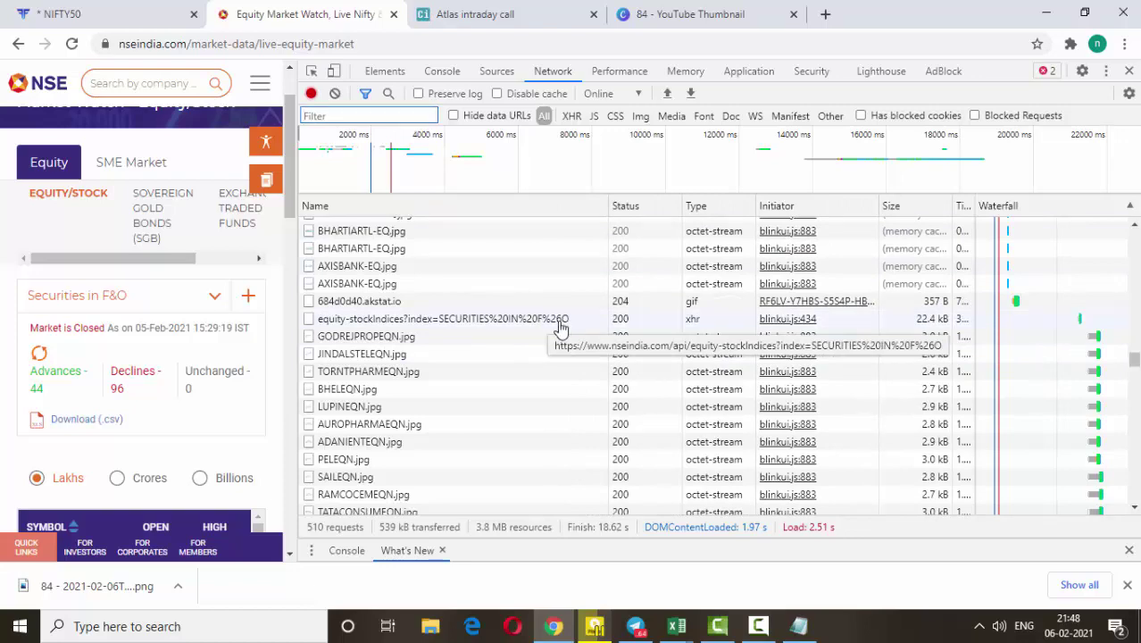
click(512, 323)
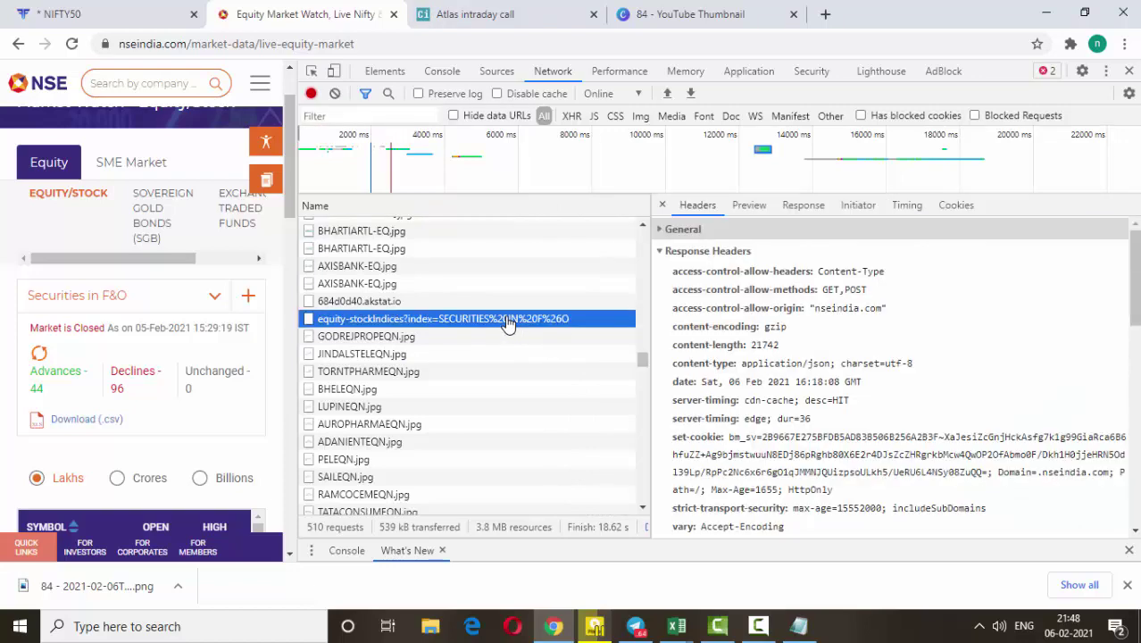
right_click(506, 323)
mouse_move(562, 409)
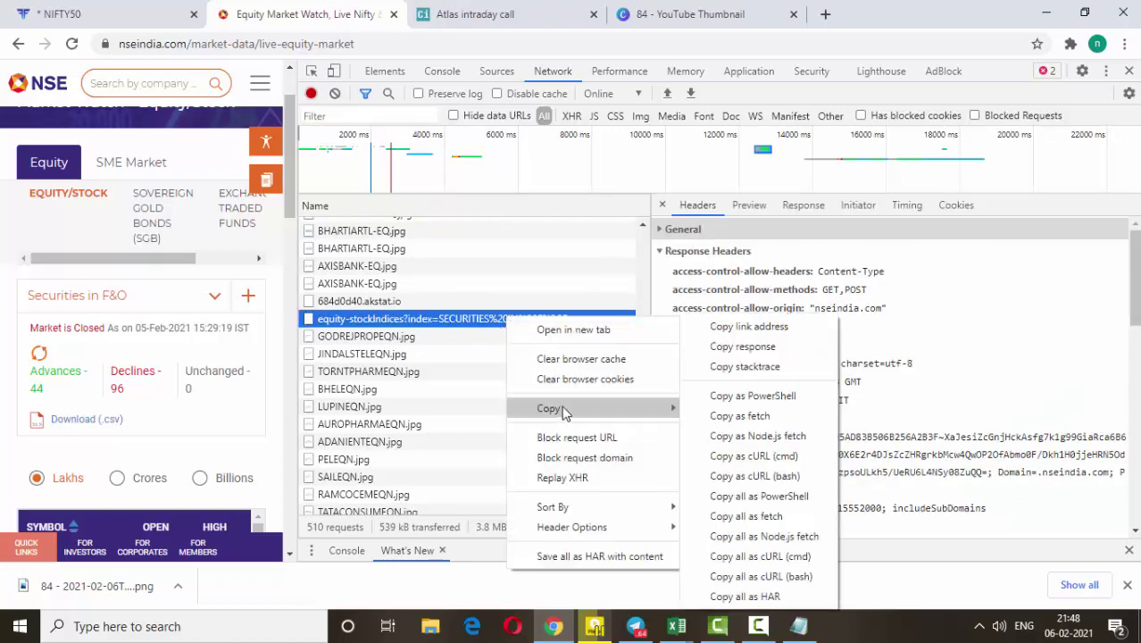
click(748, 326)
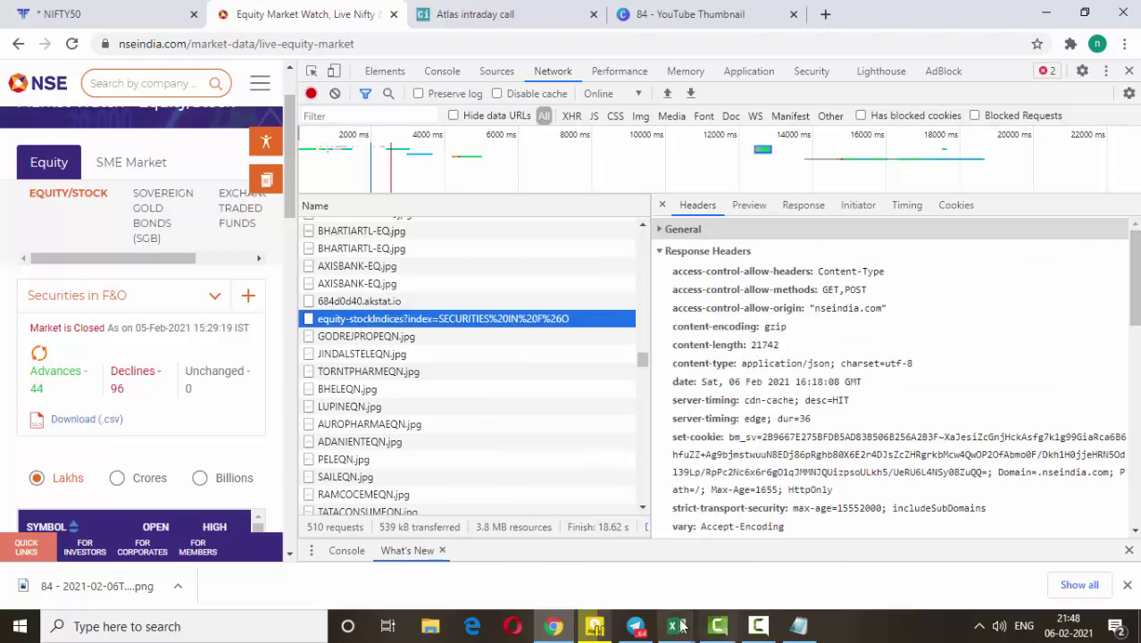
- Switch to Excel and replace the source URL in the market-data-pre-open query's code with the copied equity-stockIndices address
mouse_move(677, 624)
click(723, 591)
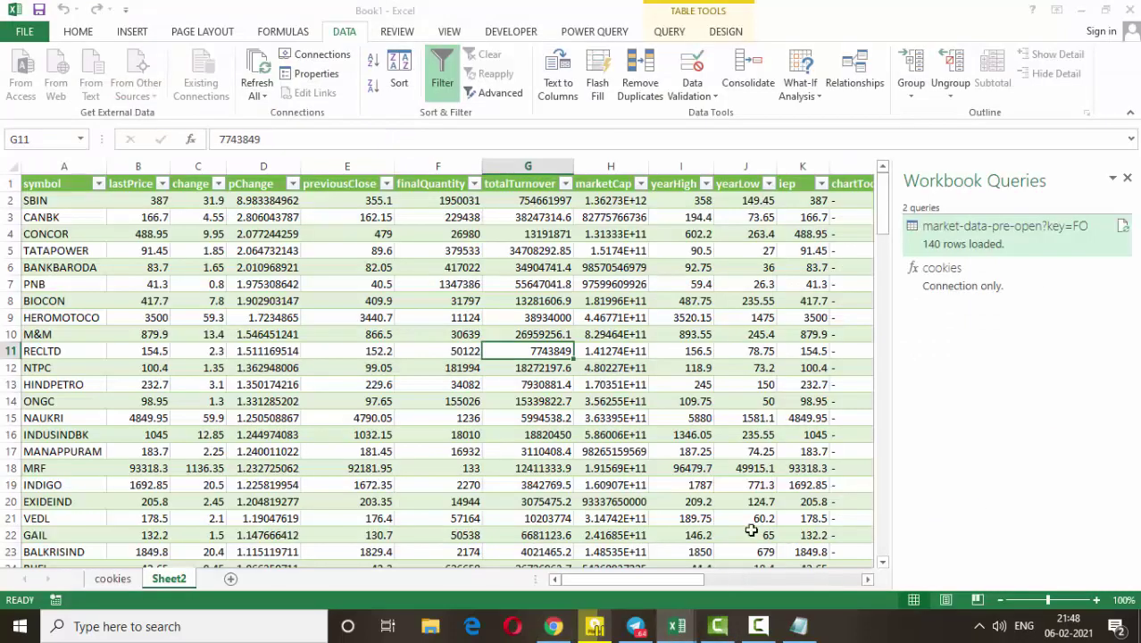
right_click(964, 243)
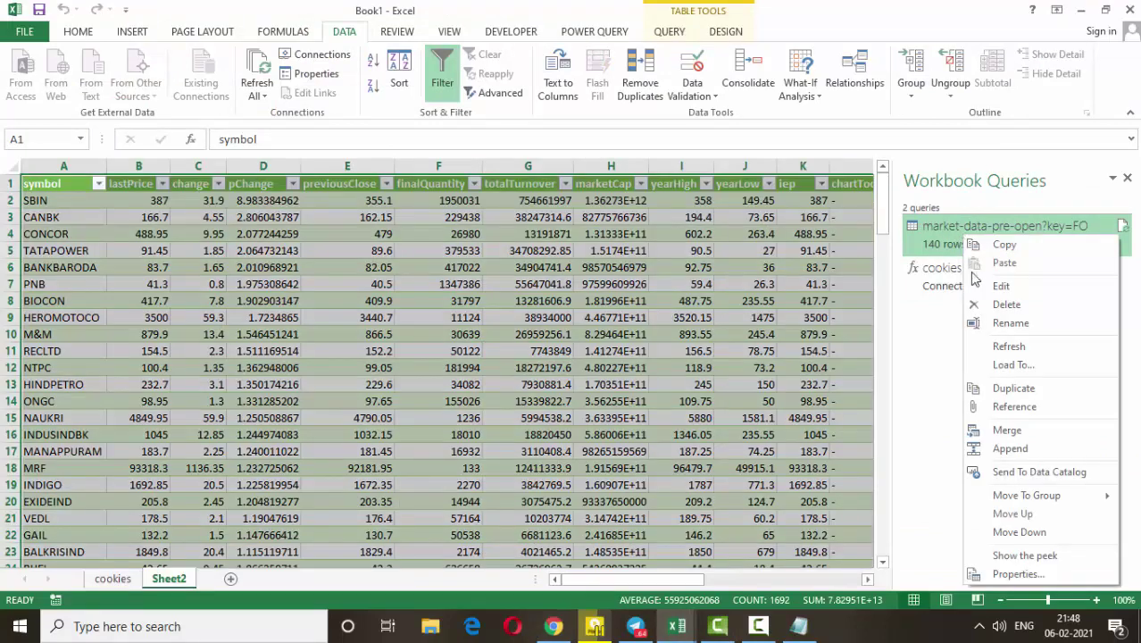
click(997, 297)
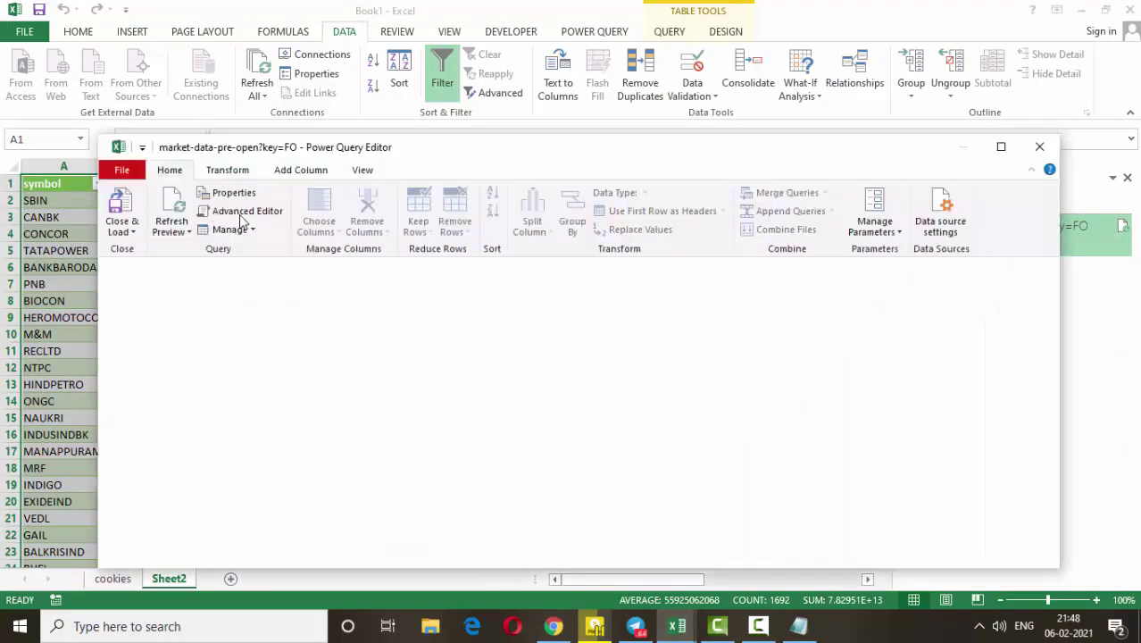
click(243, 212)
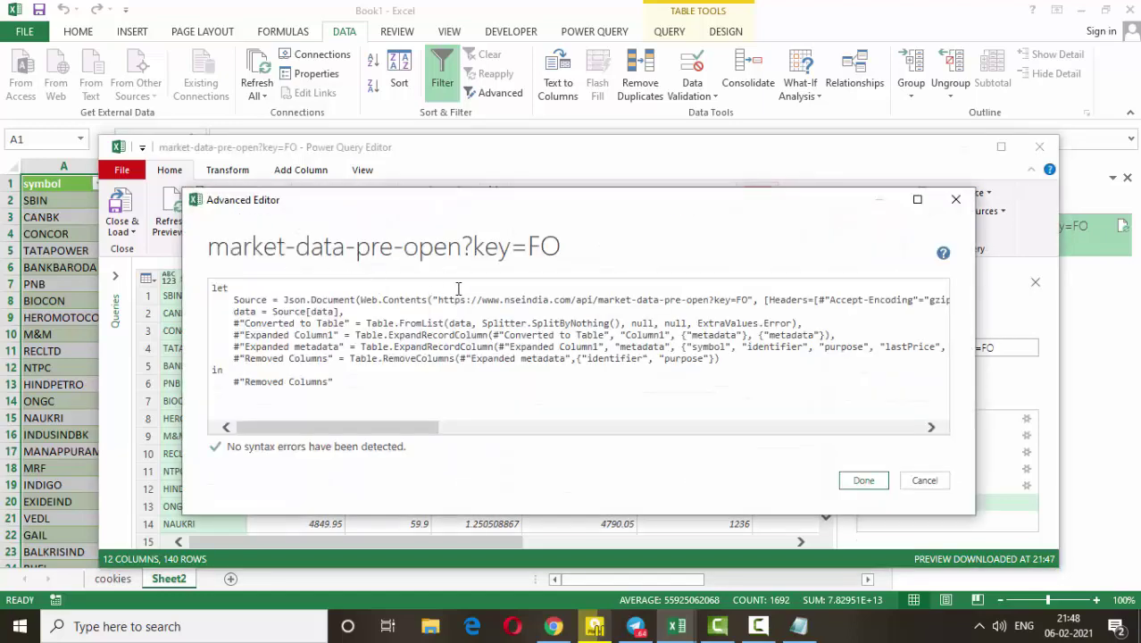
drag(747, 299, 452, 300)
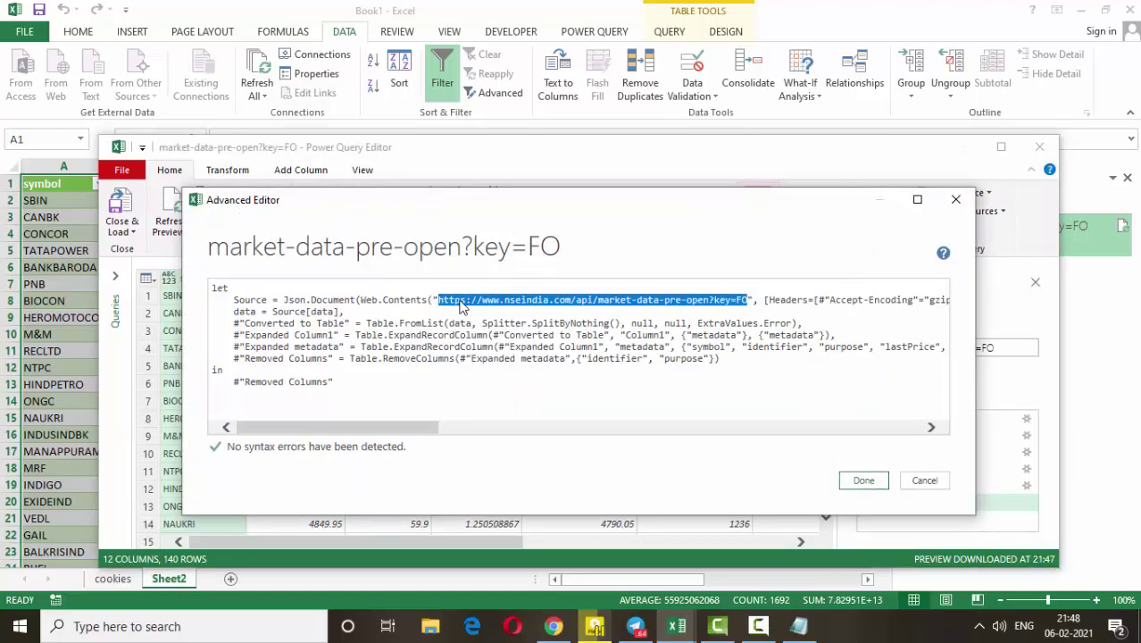
key(BackSpace)
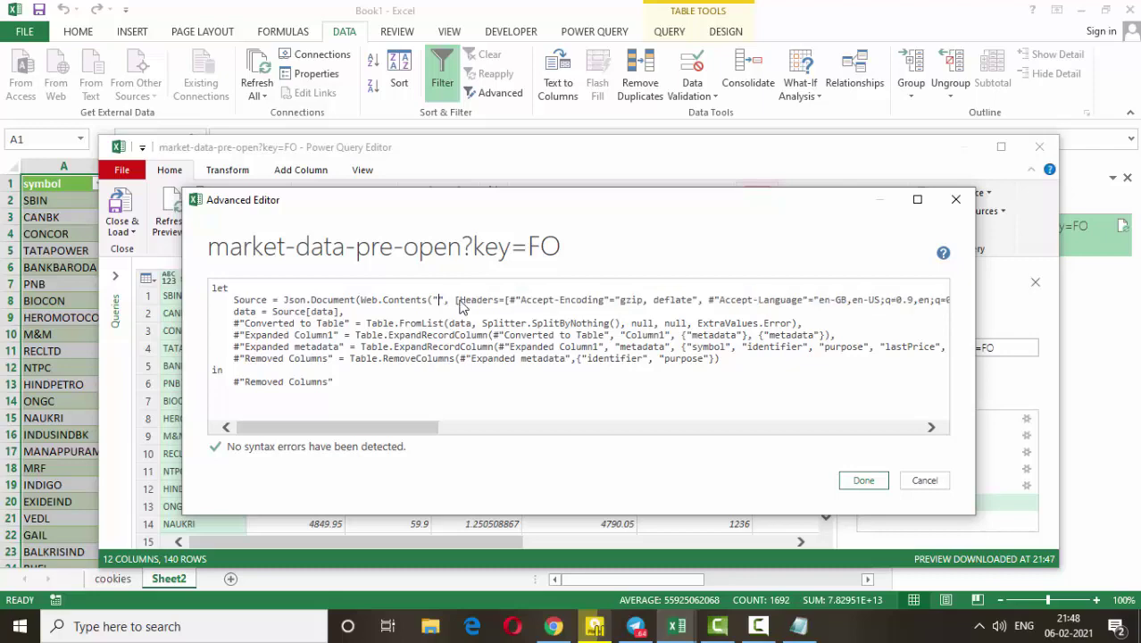
key(ctrl+v)
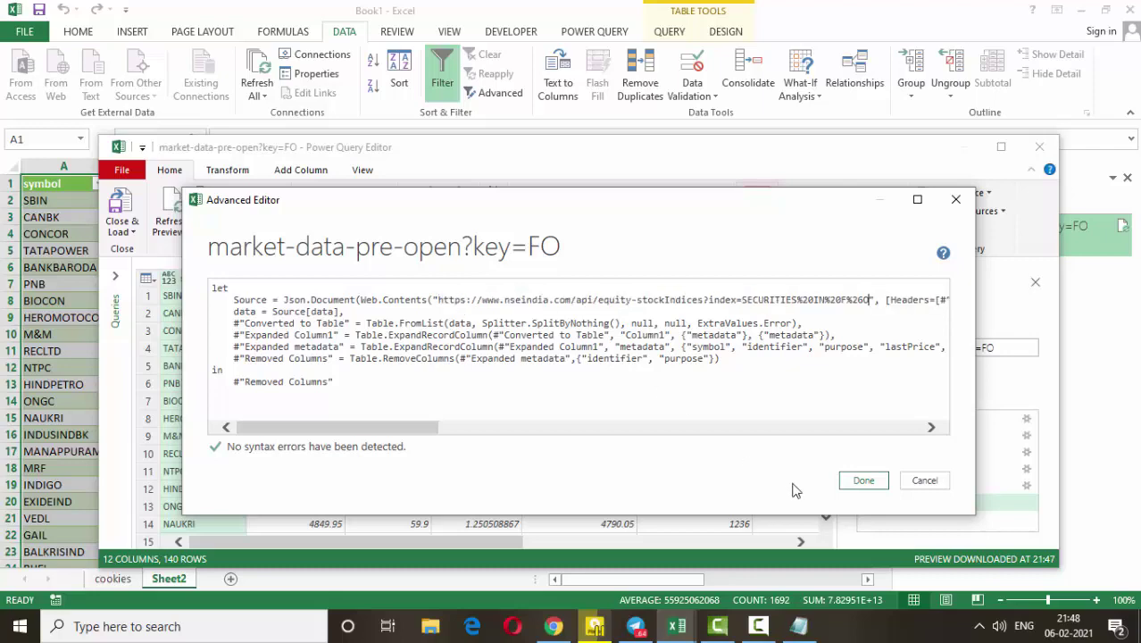
click(864, 481)
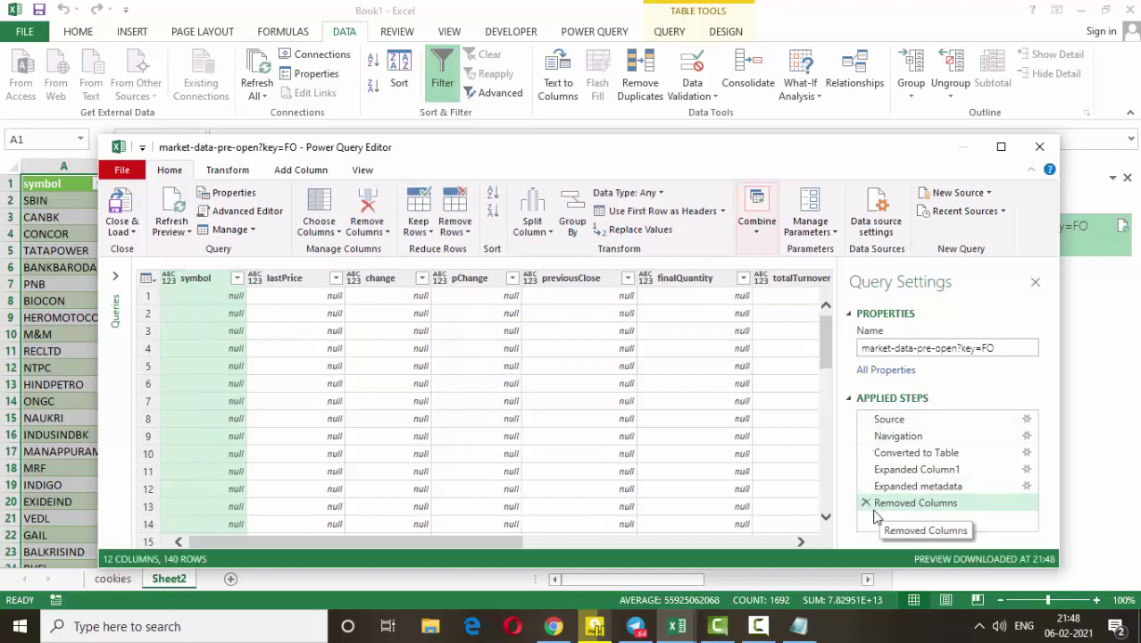
- Delete the query's Removed Columns, Expanded metadata, Expanded Column1 and Converted to Table steps
click(865, 503)
click(865, 486)
click(865, 468)
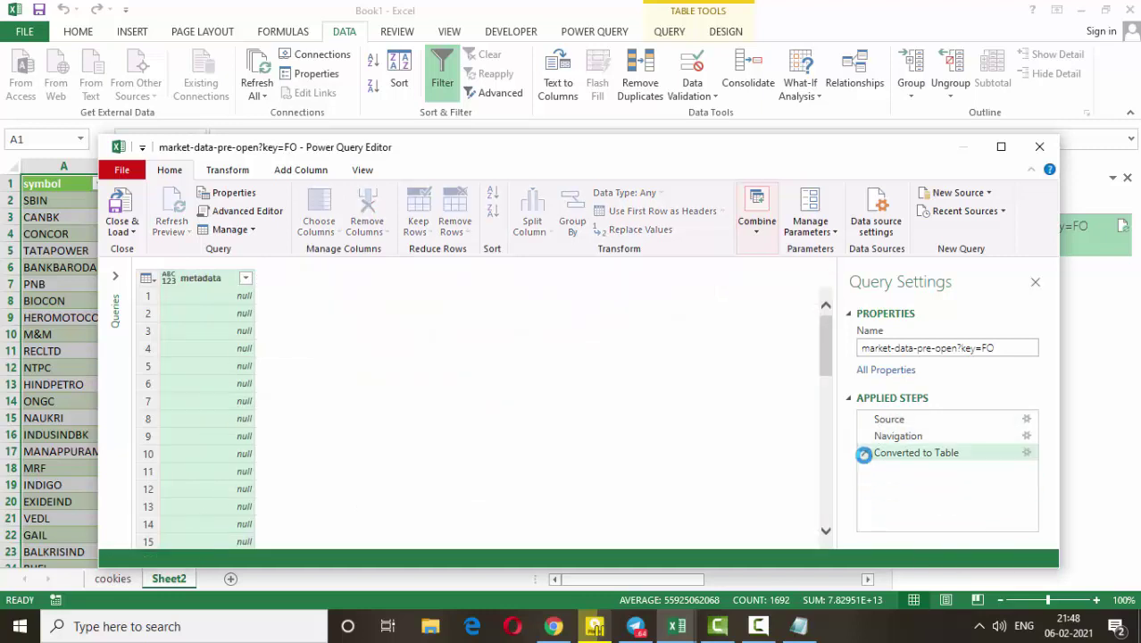
click(864, 452)
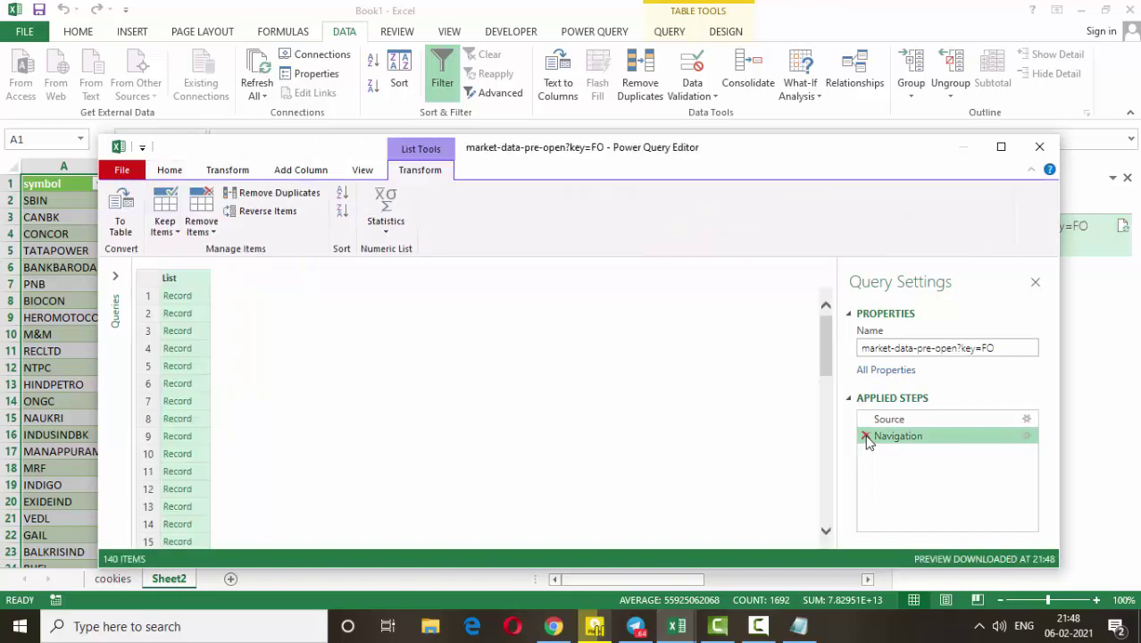
- Convert the list of records to a table and expand Column1 into all its fields without the original column name as prefix
click(109, 211)
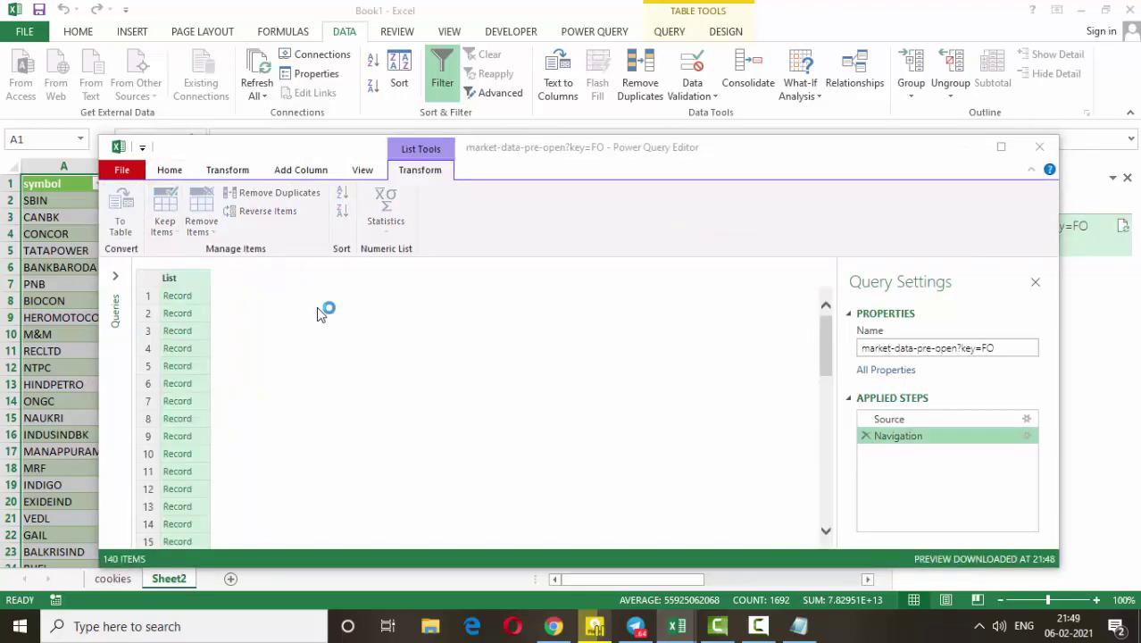
click(742, 380)
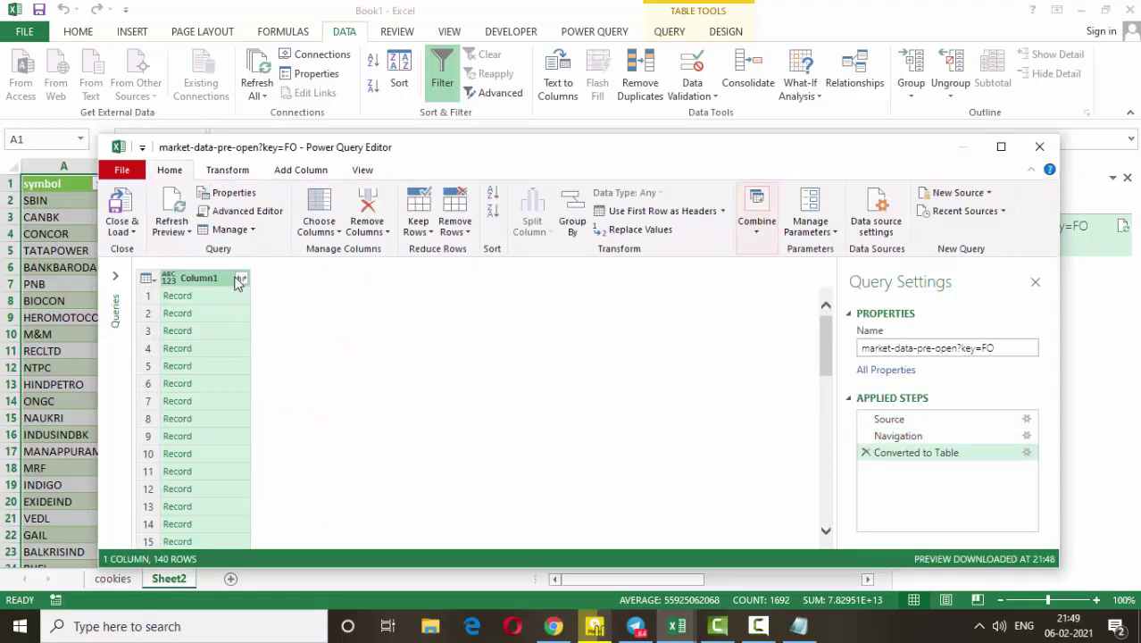
click(241, 279)
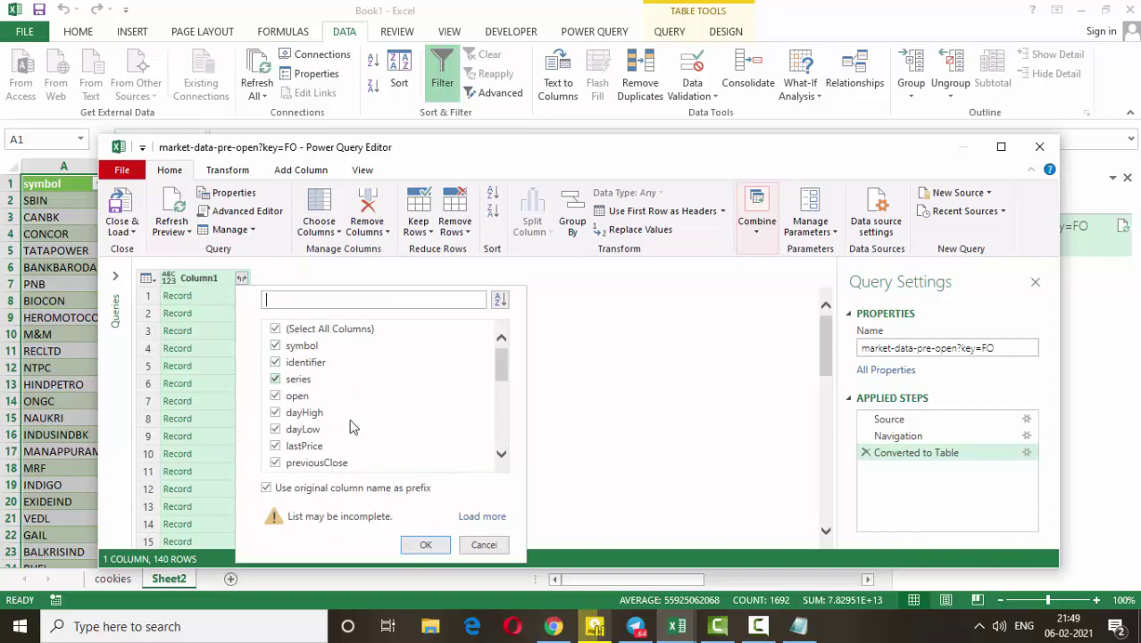
click(266, 488)
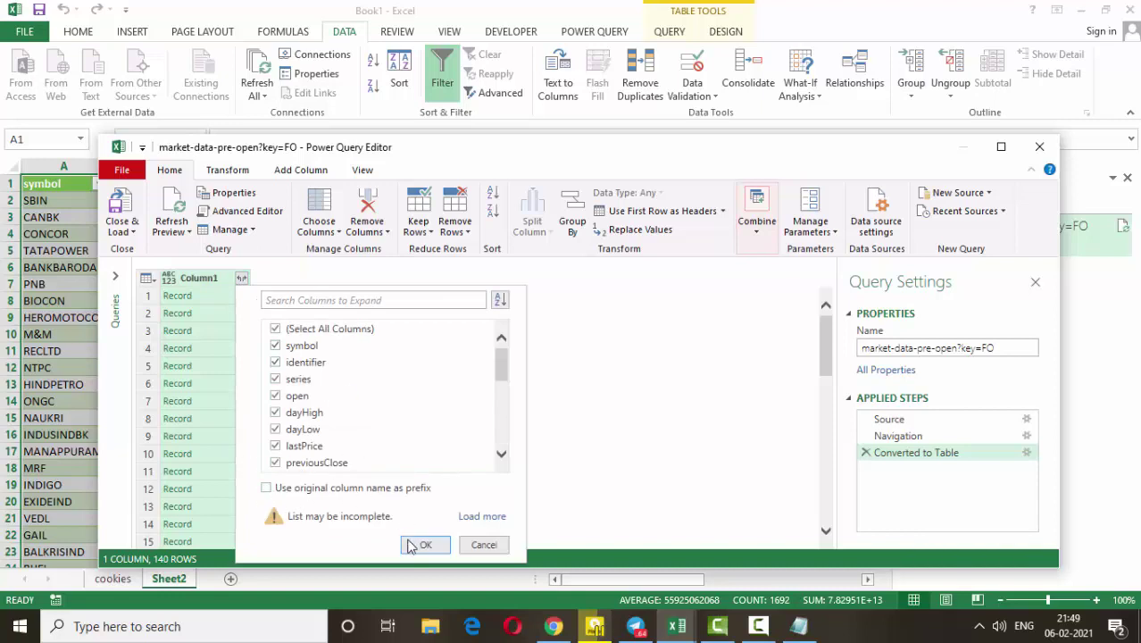
click(421, 544)
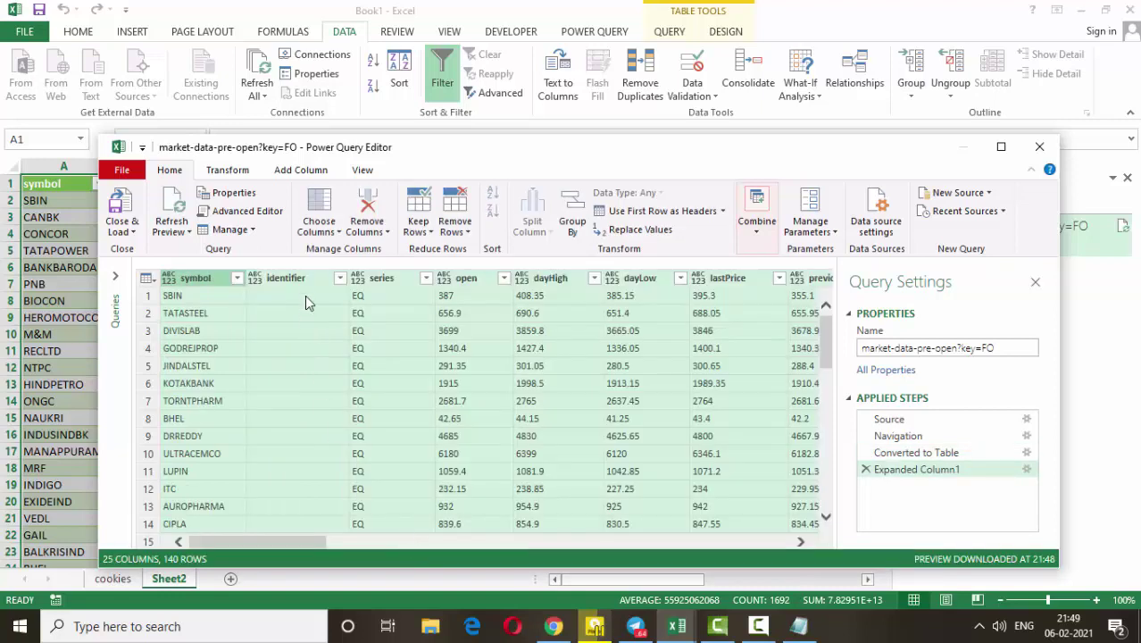
- Remove the identifier and series columns, and load the query result into the worksheet
click(295, 278)
ctrl+click(383, 280)
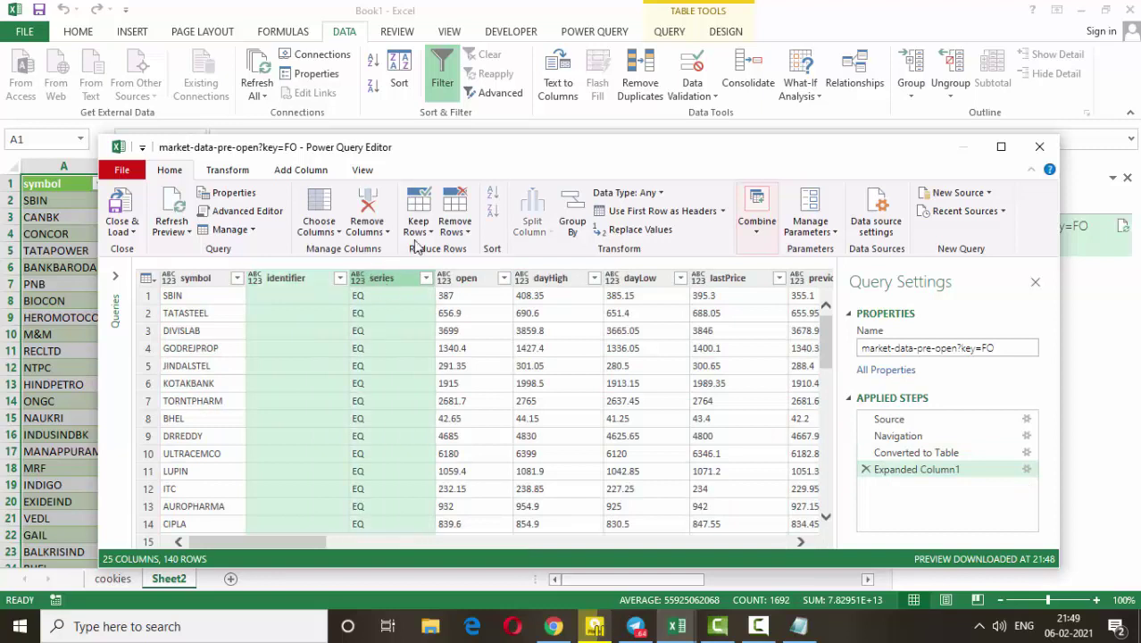
click(367, 207)
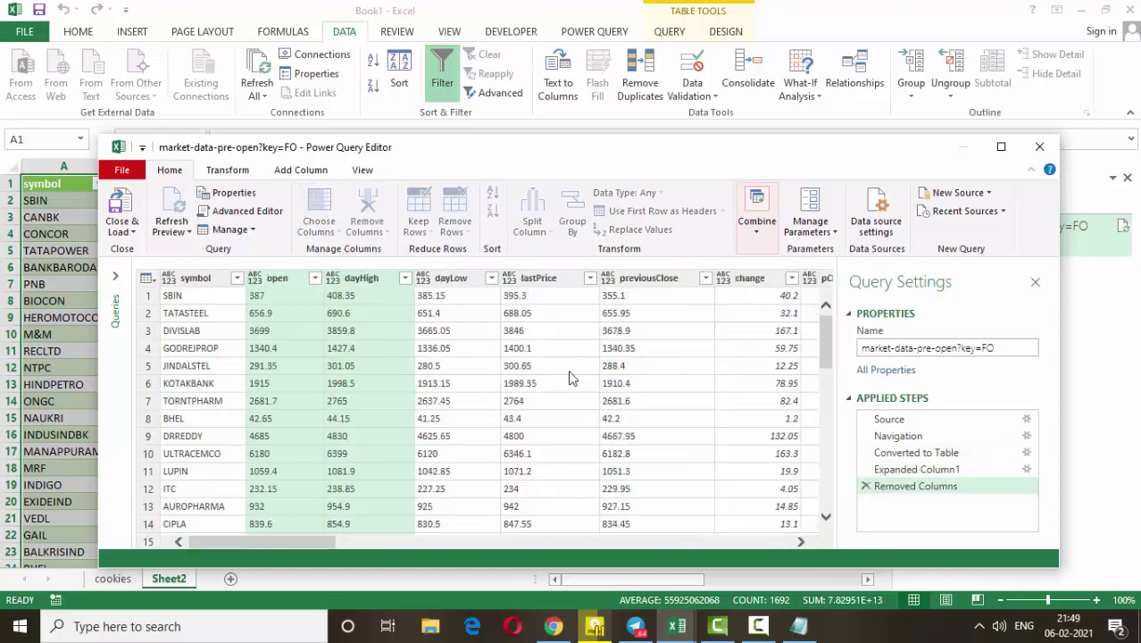
click(122, 212)
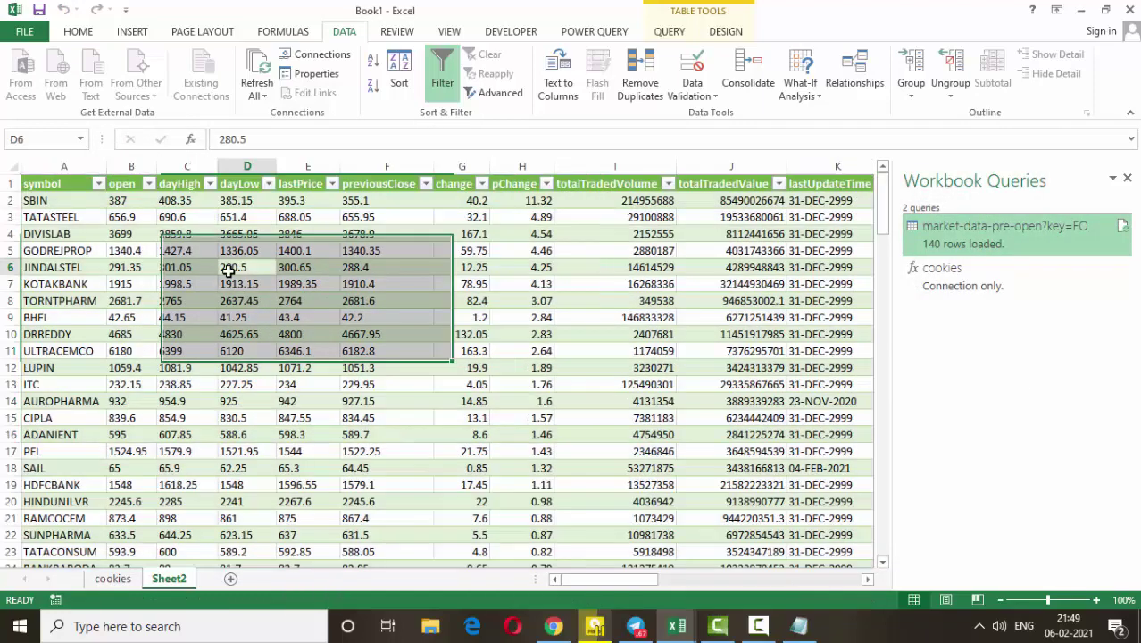
click(236, 266)
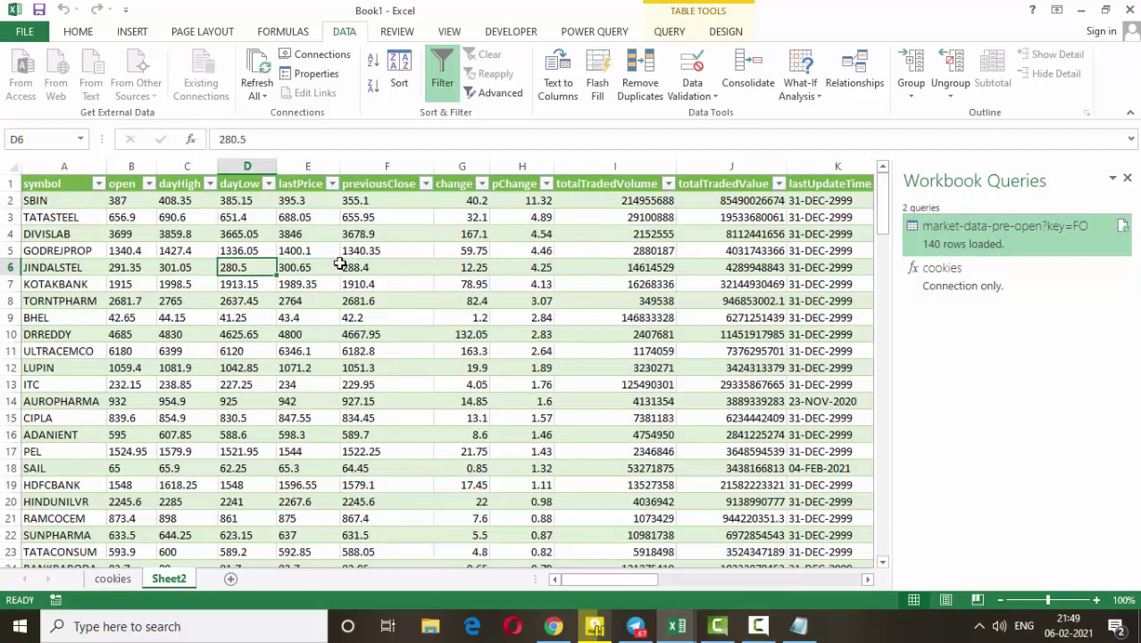
click(307, 234)
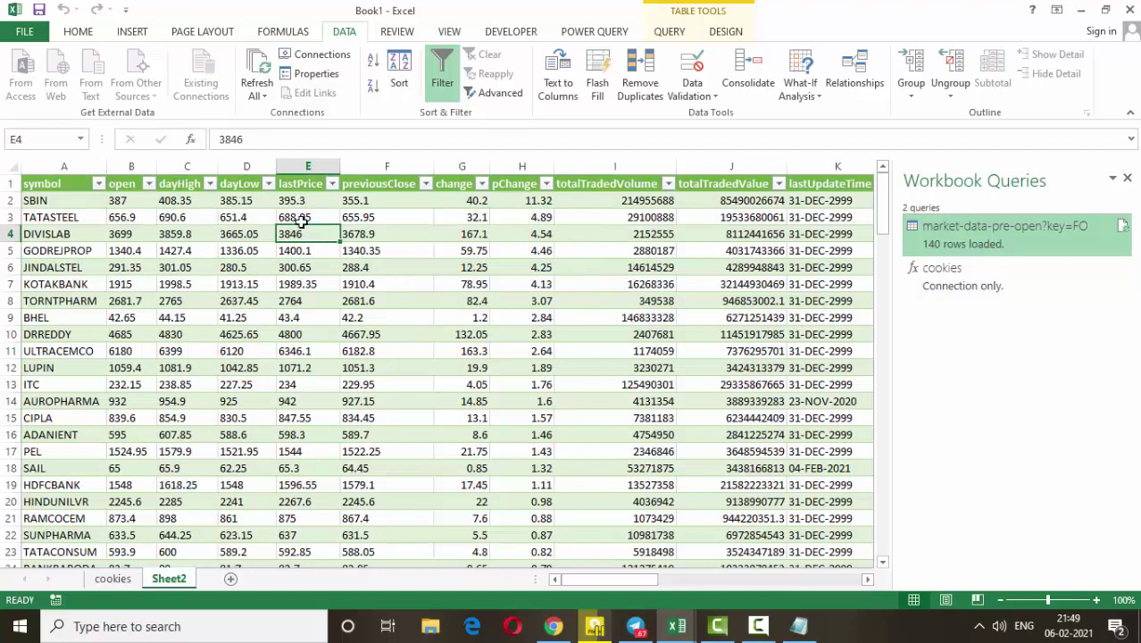
click(307, 166)
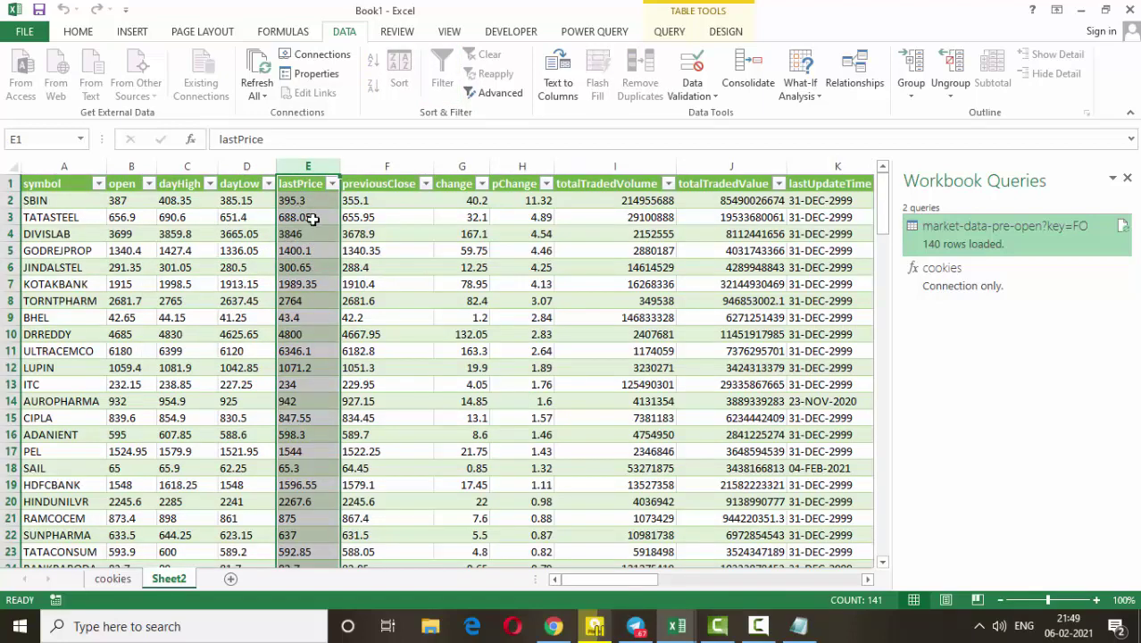
click(316, 290)
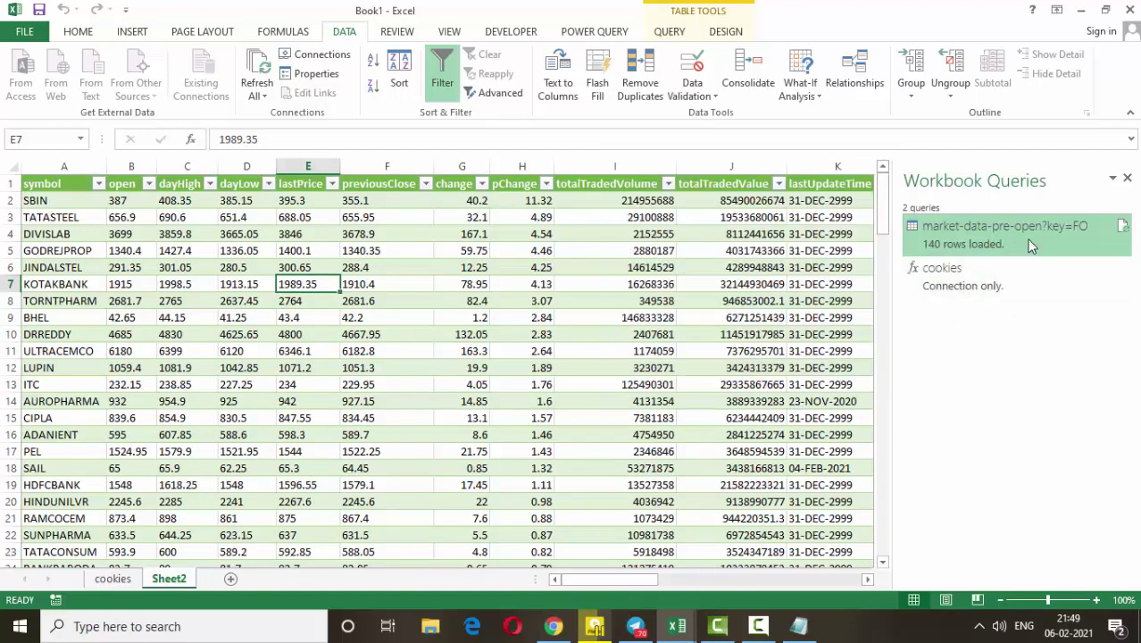
- Set the market-data-pre-open query's workbook connection to refresh every 1 minute
click(303, 55)
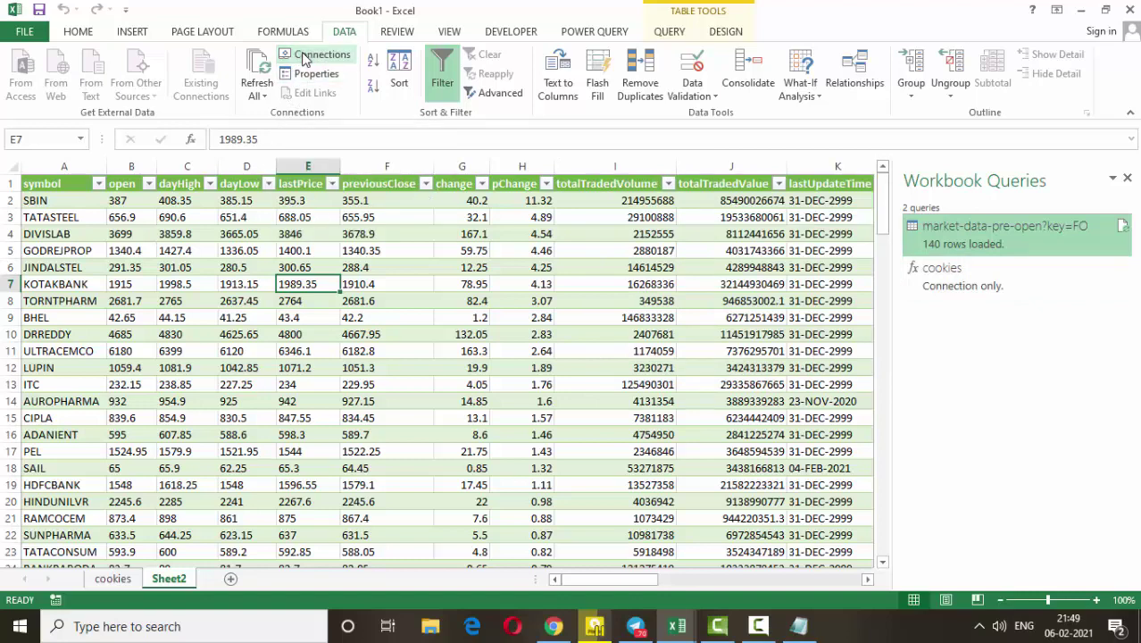
click(255, 76)
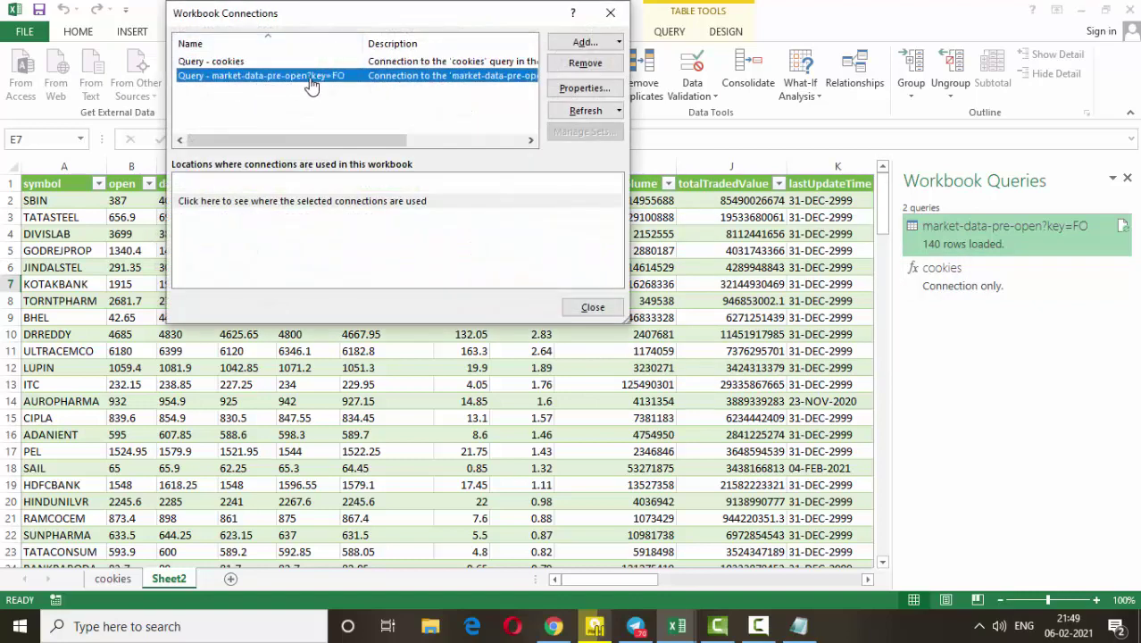
click(576, 90)
click(253, 173)
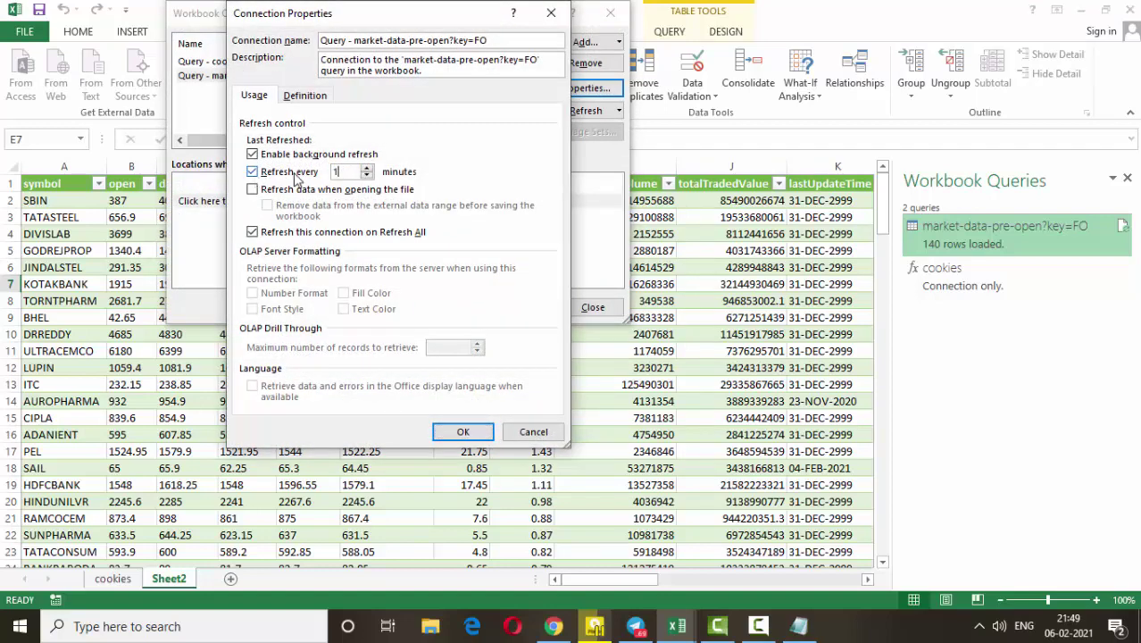
click(463, 431)
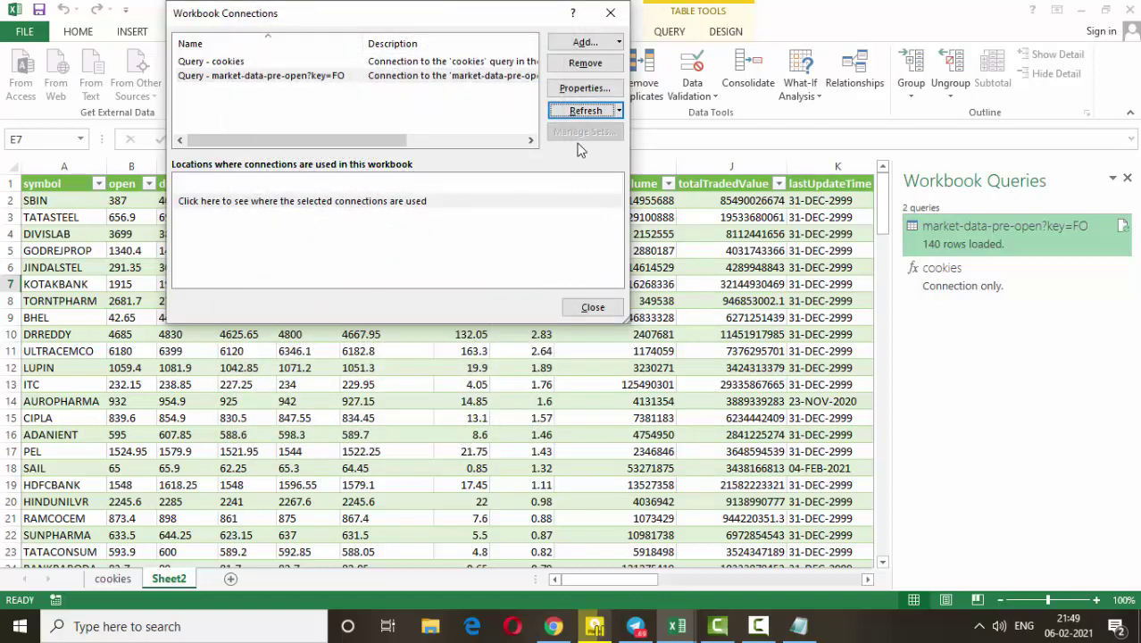
click(591, 308)
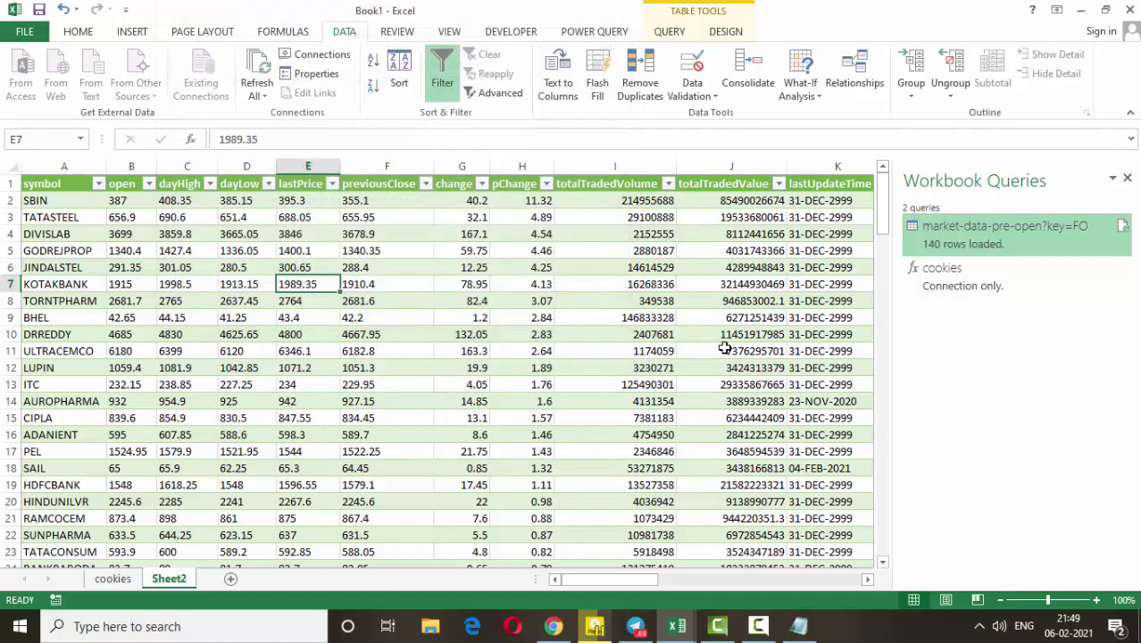